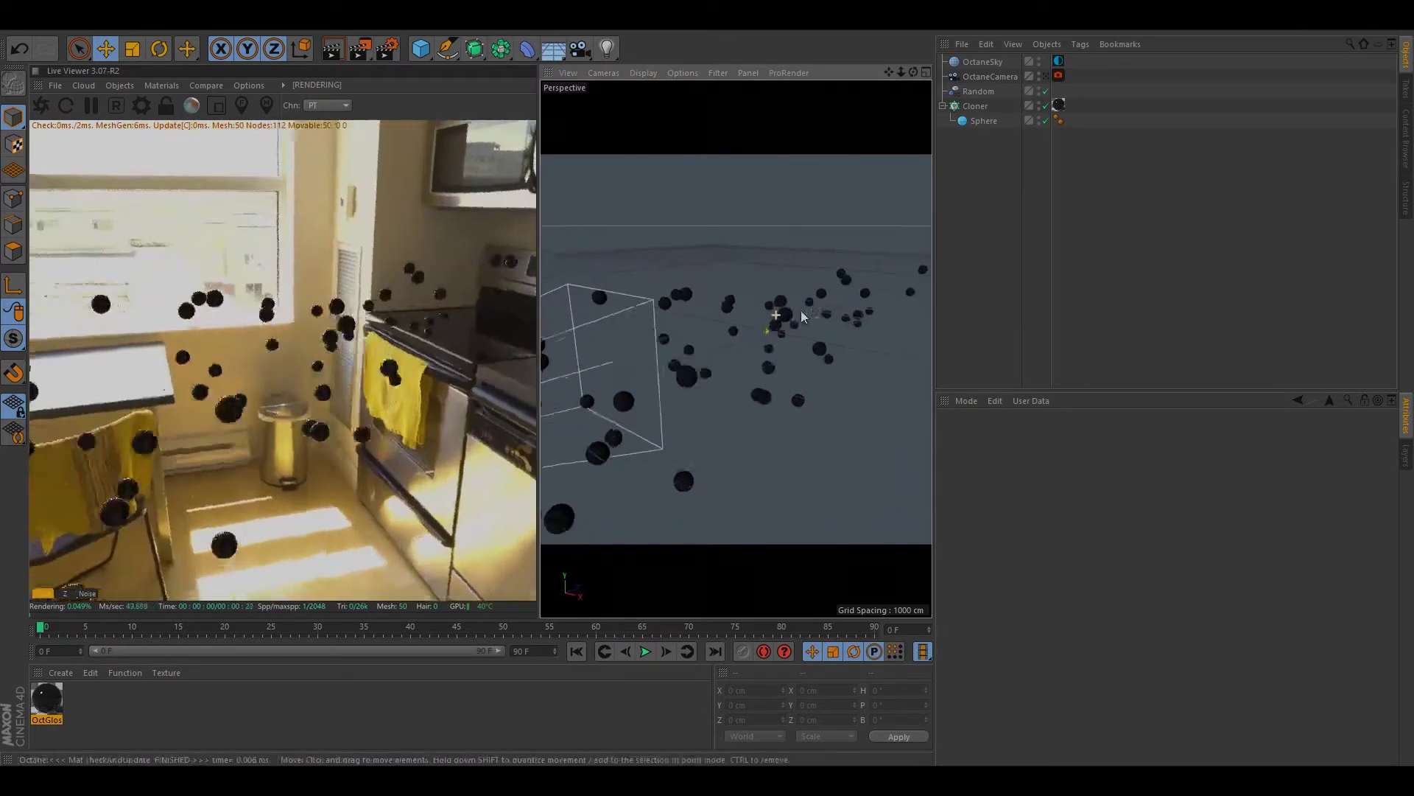
View the cloned spheres through OctaneCamera and open the camera tag's Thinlens settings.
right_click_drag(767, 397, 792, 342, "alt")
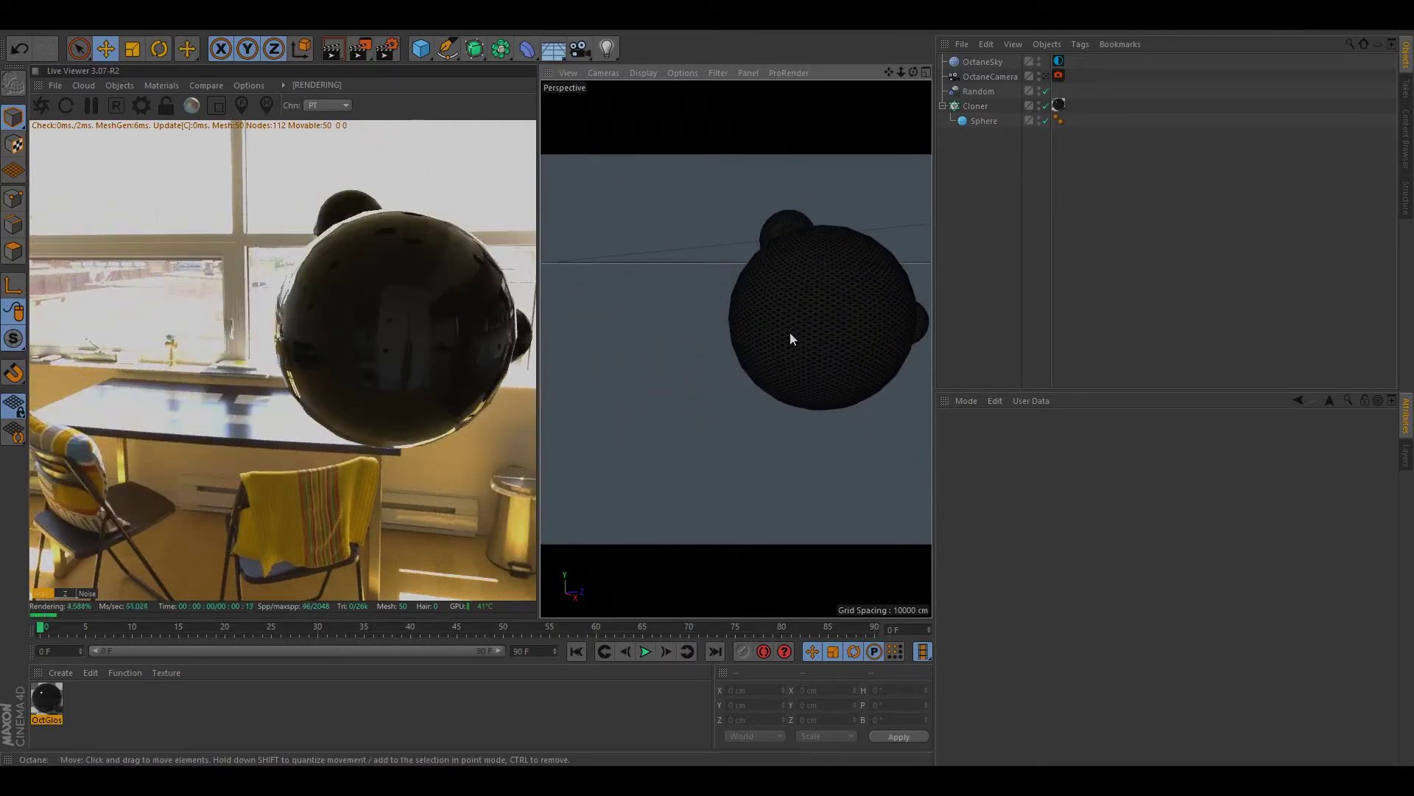
middle_click_drag(799, 326, 784, 328, "alt")
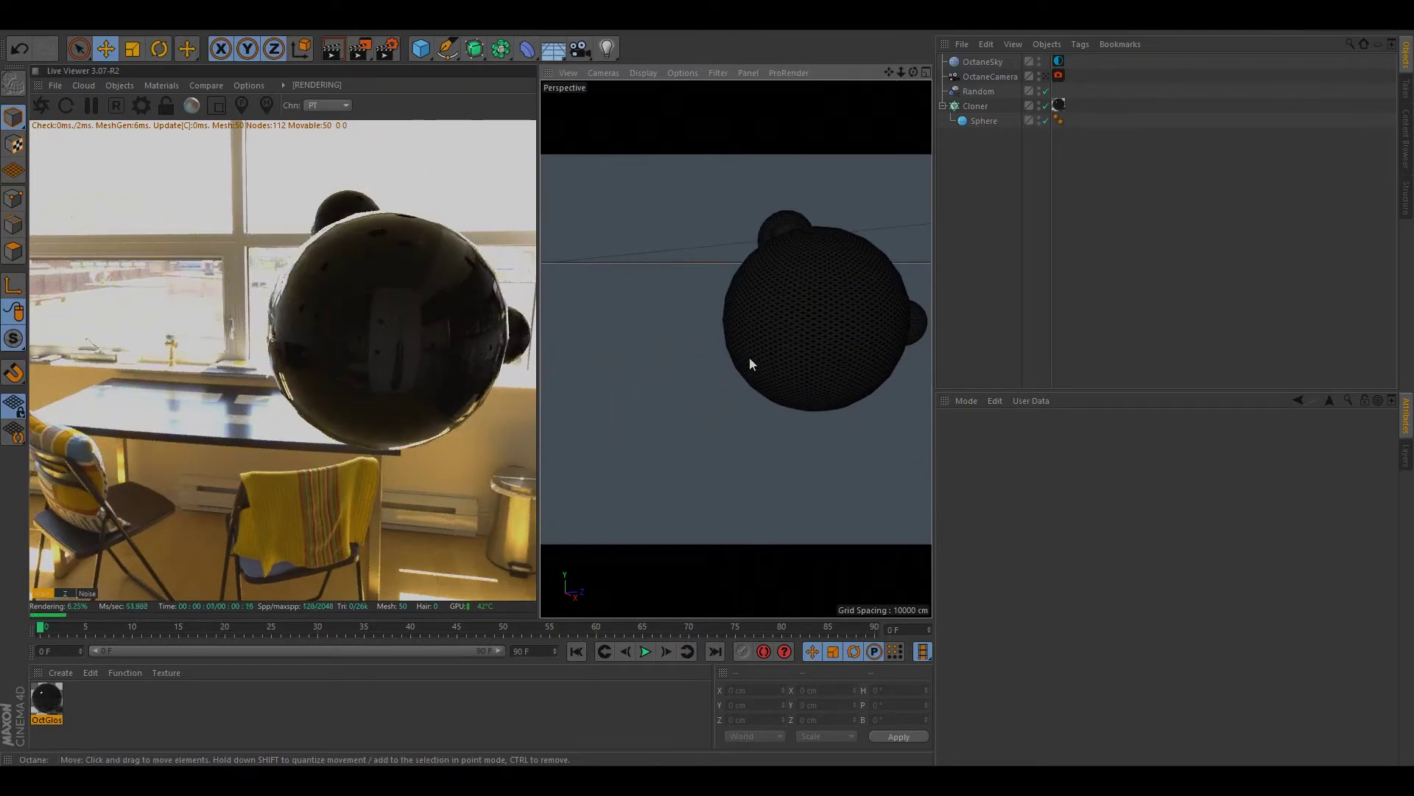
left_click_drag(749, 364, 639, 376, "alt")
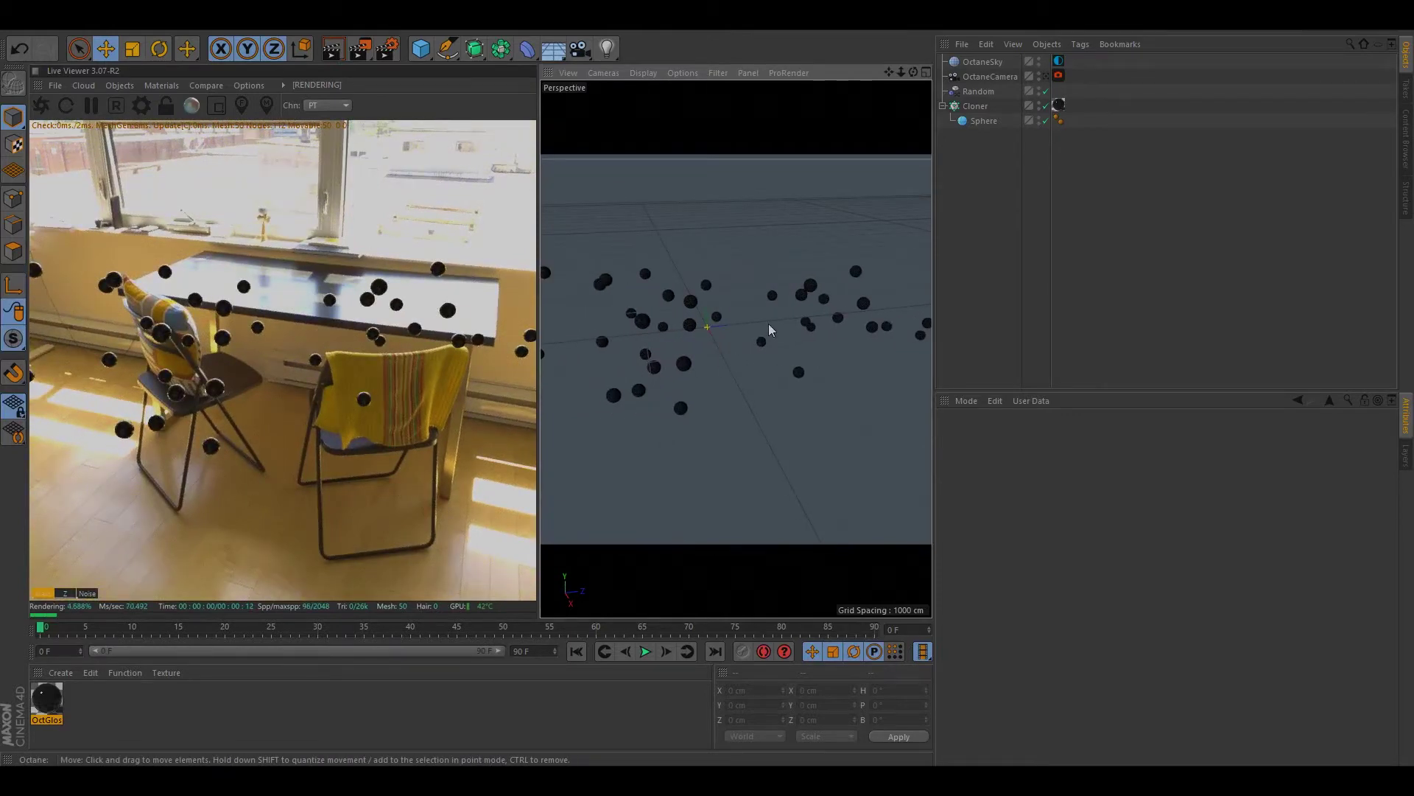
left_click(1046, 76)
left_click(1058, 76)
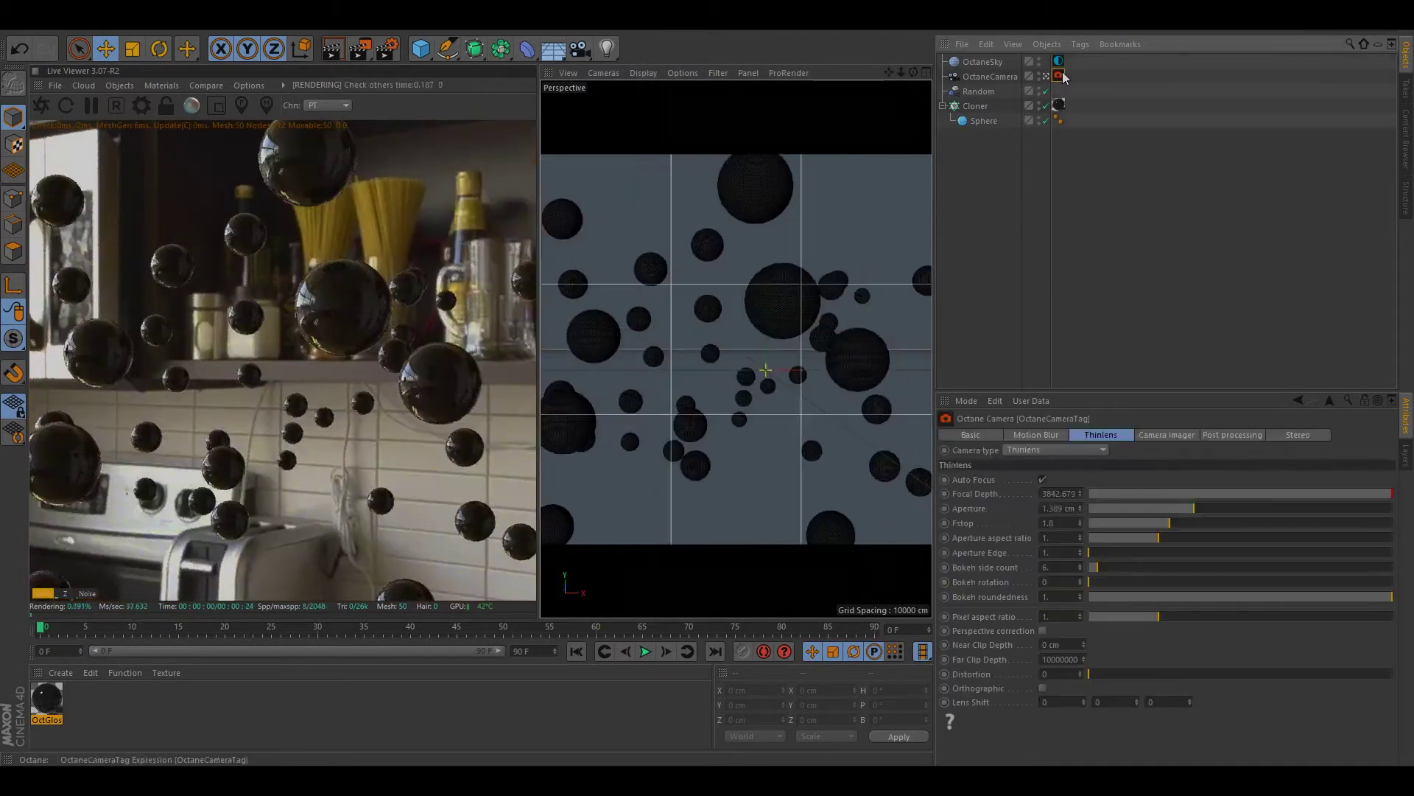
Turn off the Octane camera's Auto Focus and set its Focal Depth to 200 cm.
left_click(1043, 480)
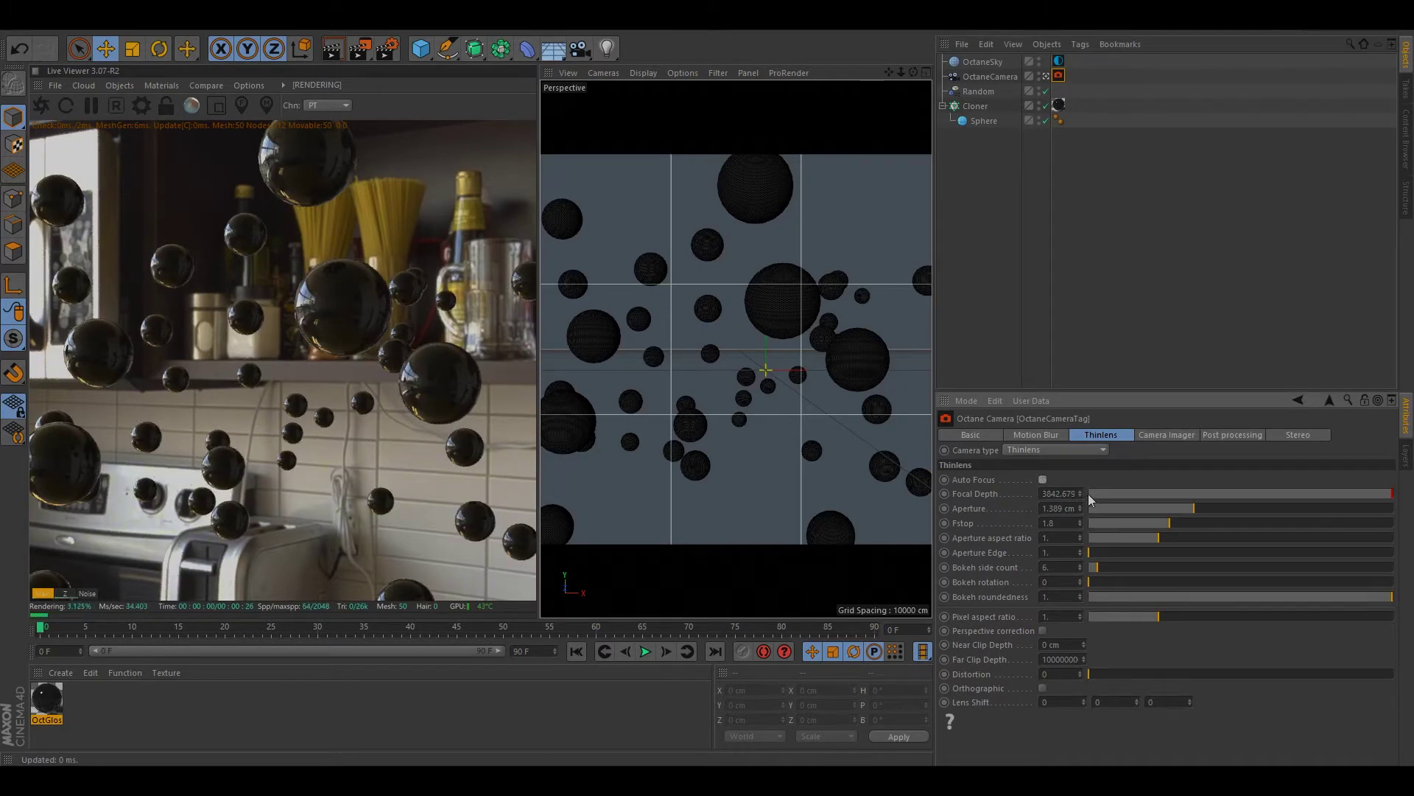
left_click_drag(1086, 494, 1294, 494)
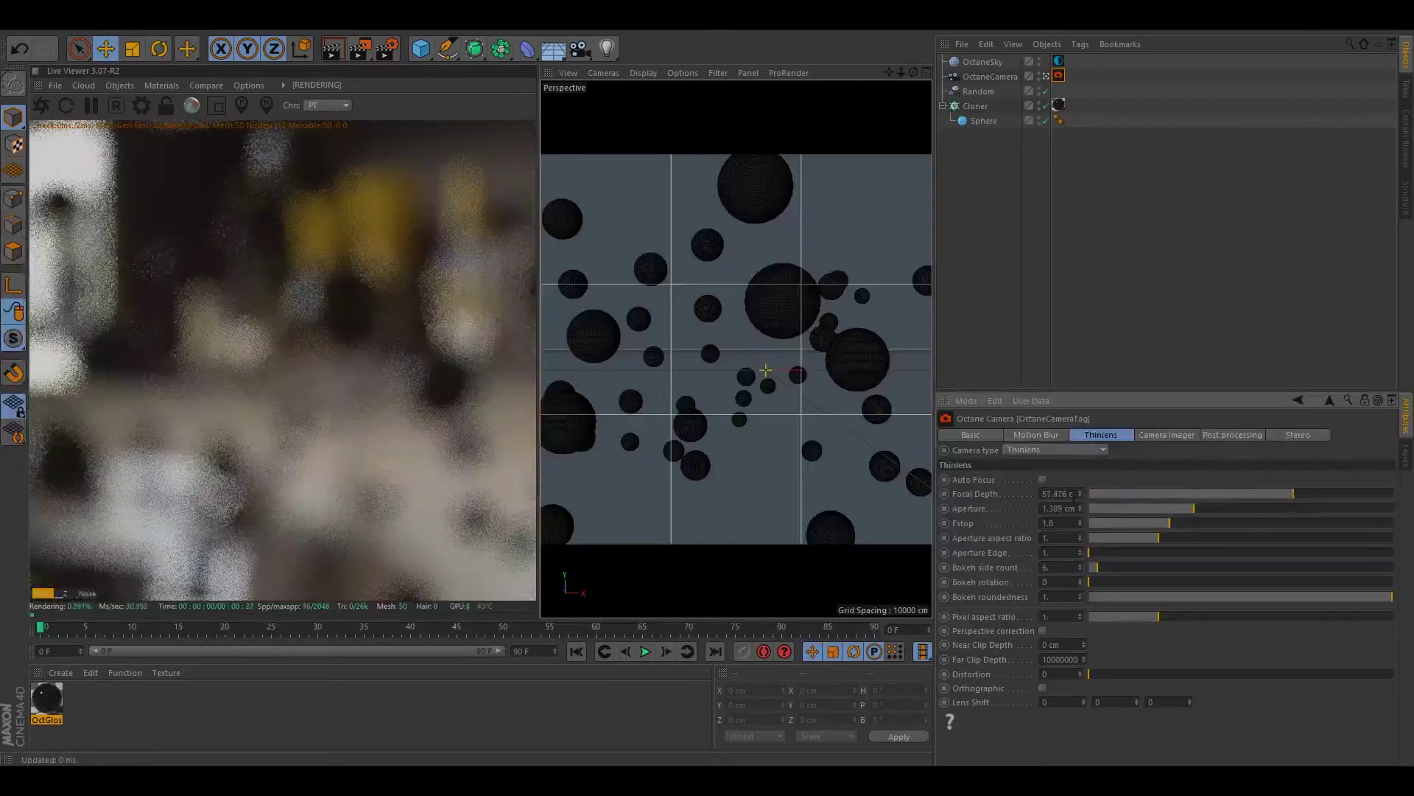
double_click(1073, 493)
type("8")
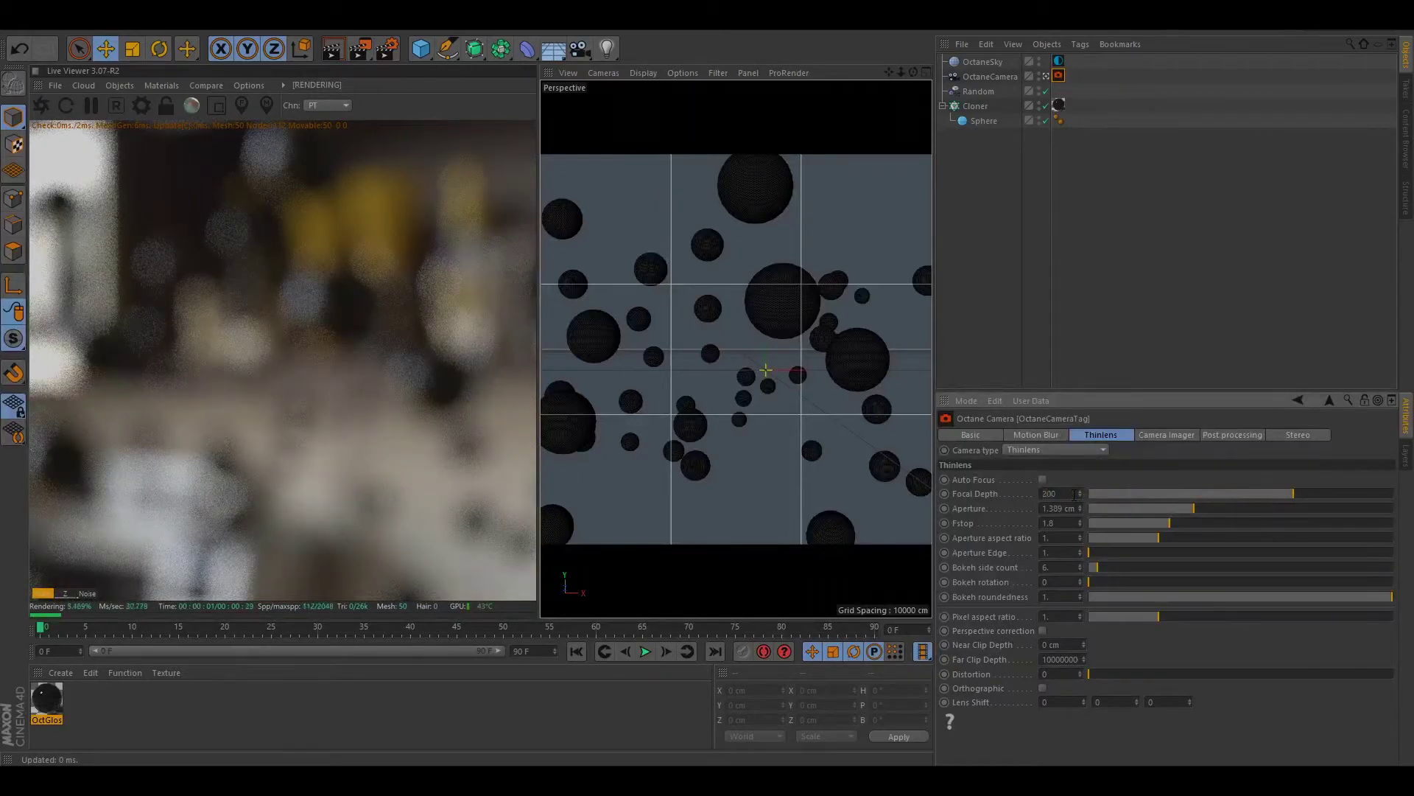
type("00")
key("Return")
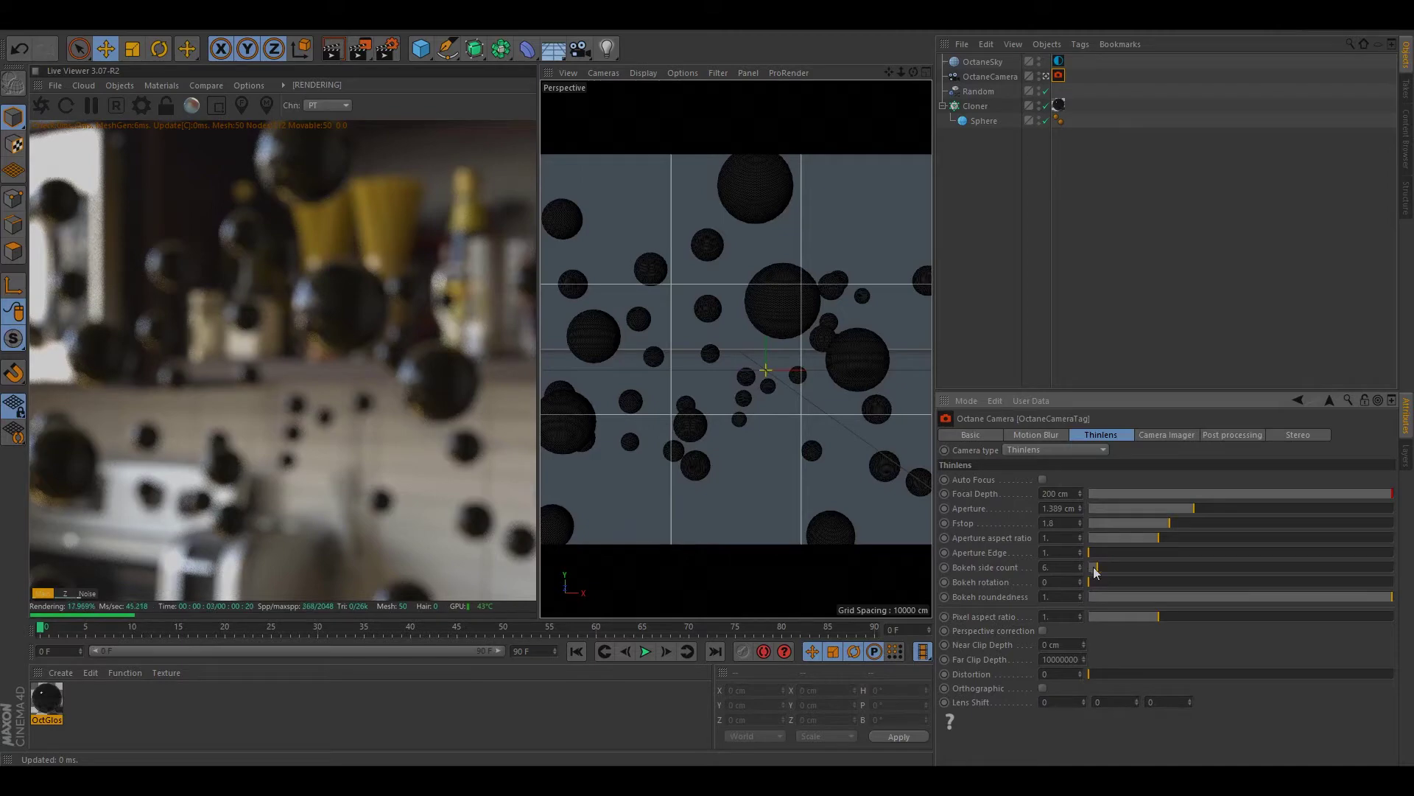
Pick the large sphere near the centre of the Live Viewer as focus point, then turn the camera's Auto Focus back on.
left_click(241, 105)
left_click(330, 297)
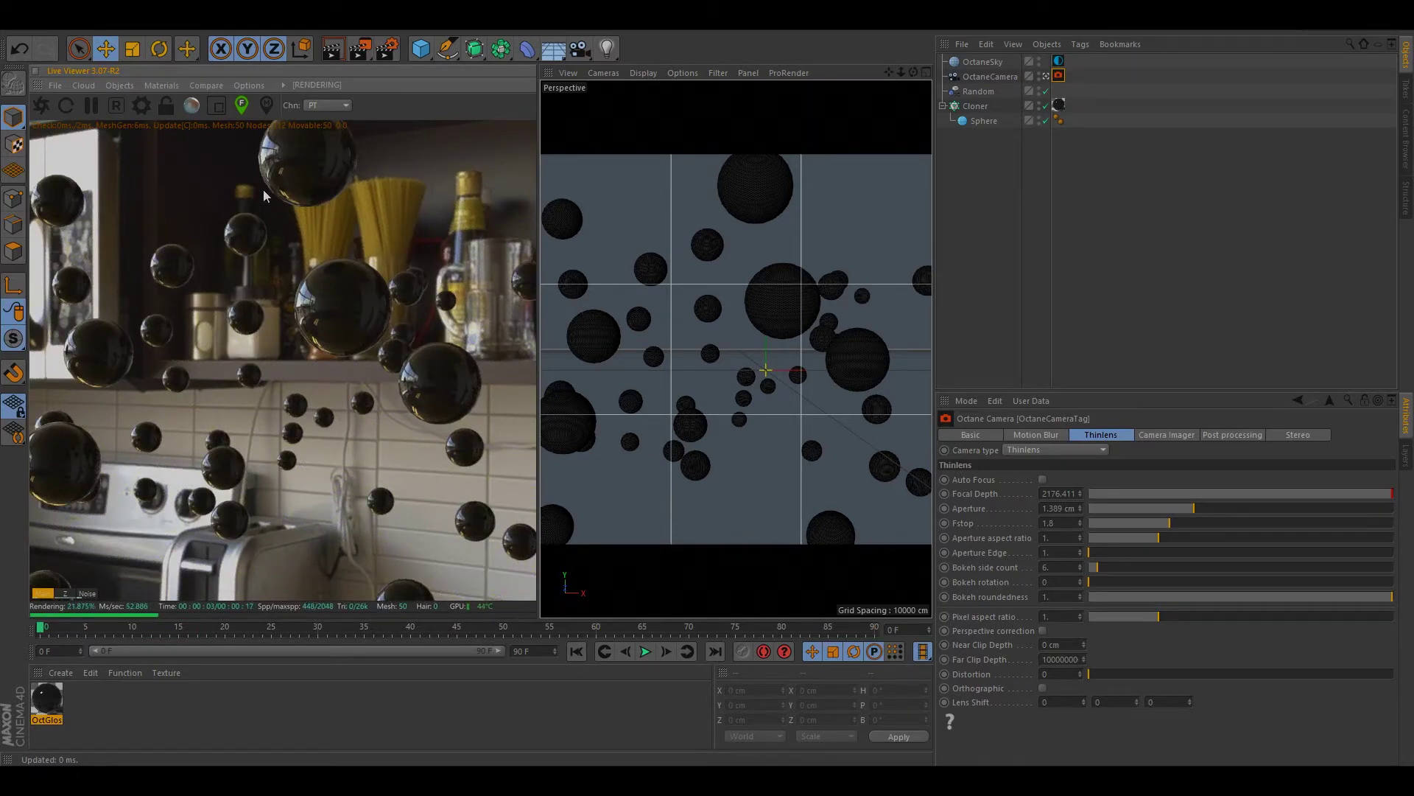
left_click(243, 104)
left_click(1043, 479)
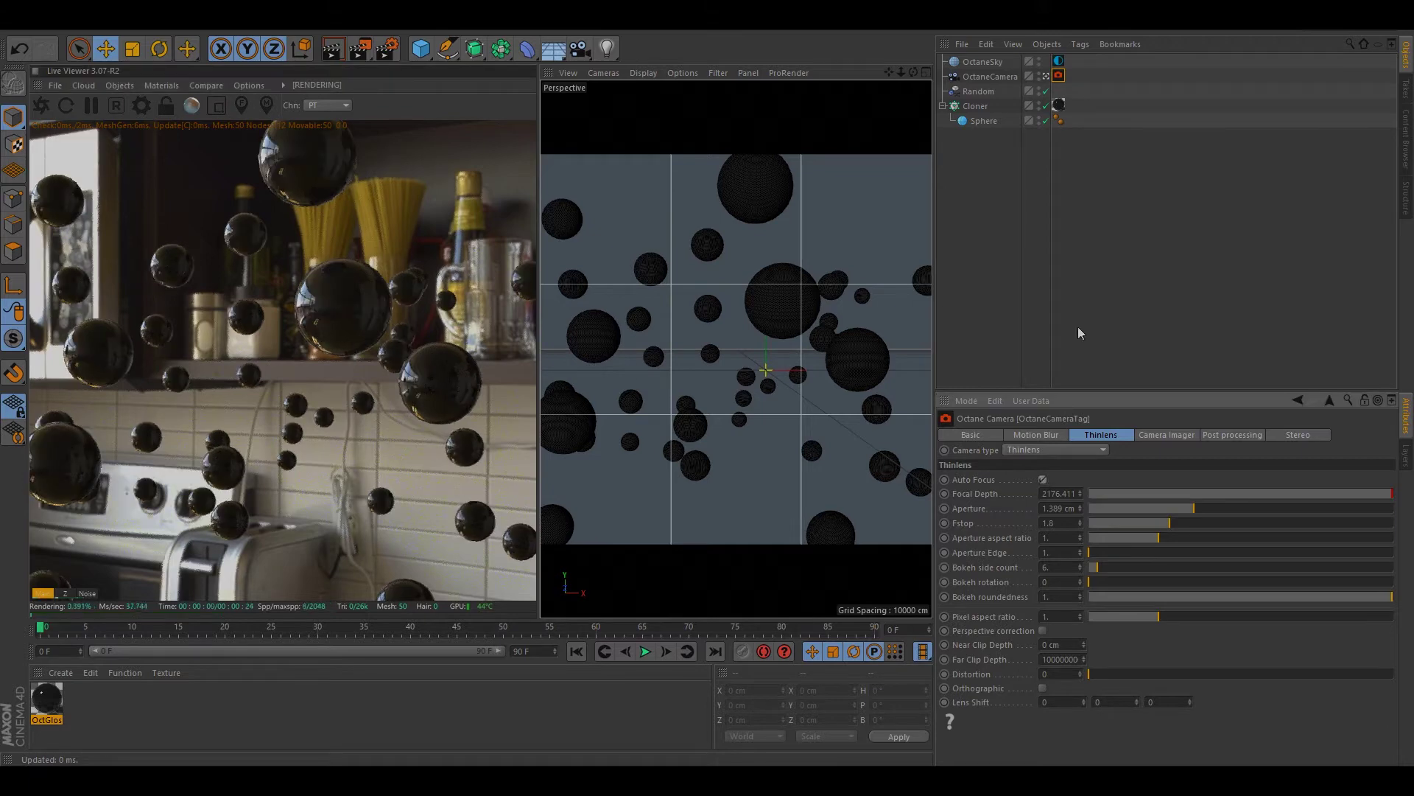
left_click(1015, 267)
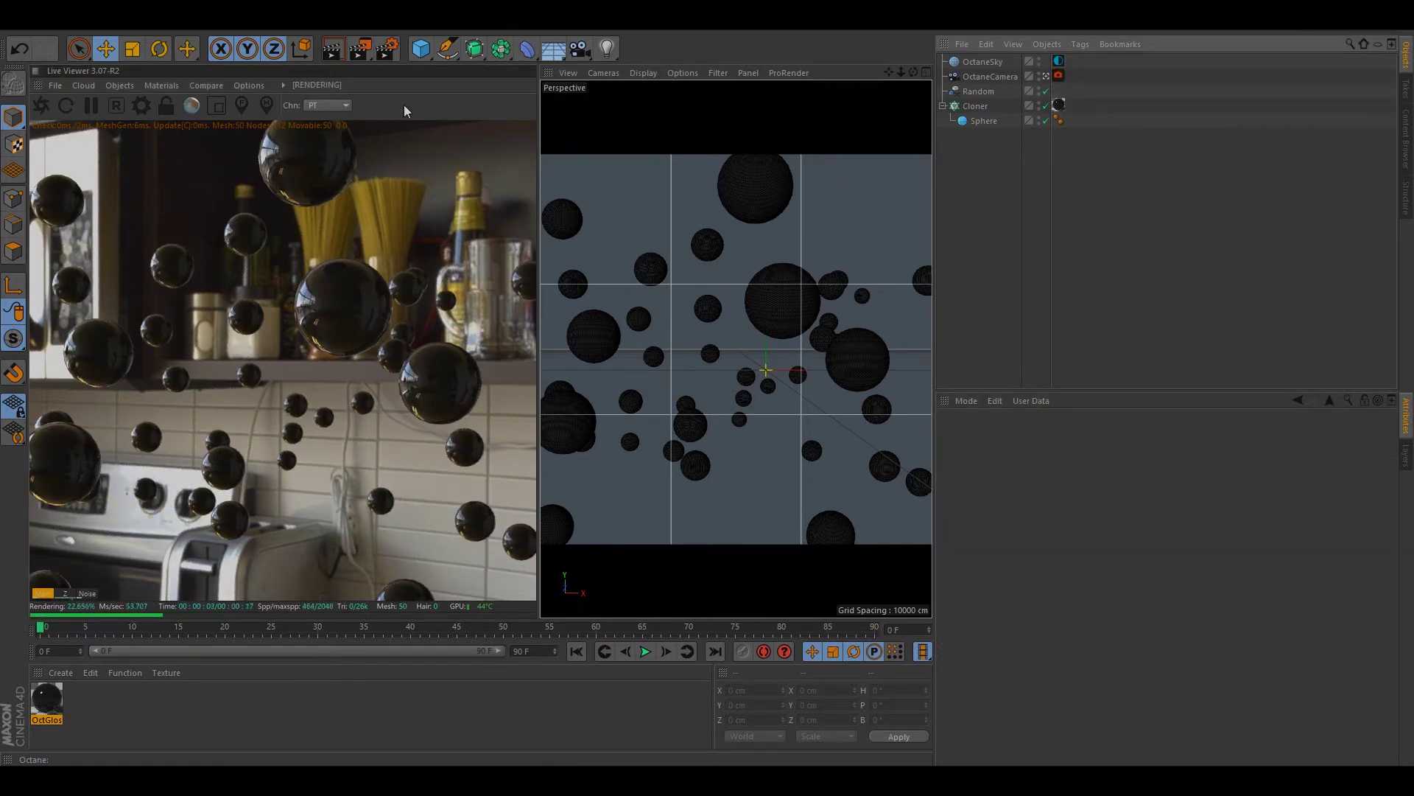
Show the Z-depth pass in the Live Viewer and set the Octane render passes to 32 Bit/Channel depth with Zip compression.
left_click(64, 593)
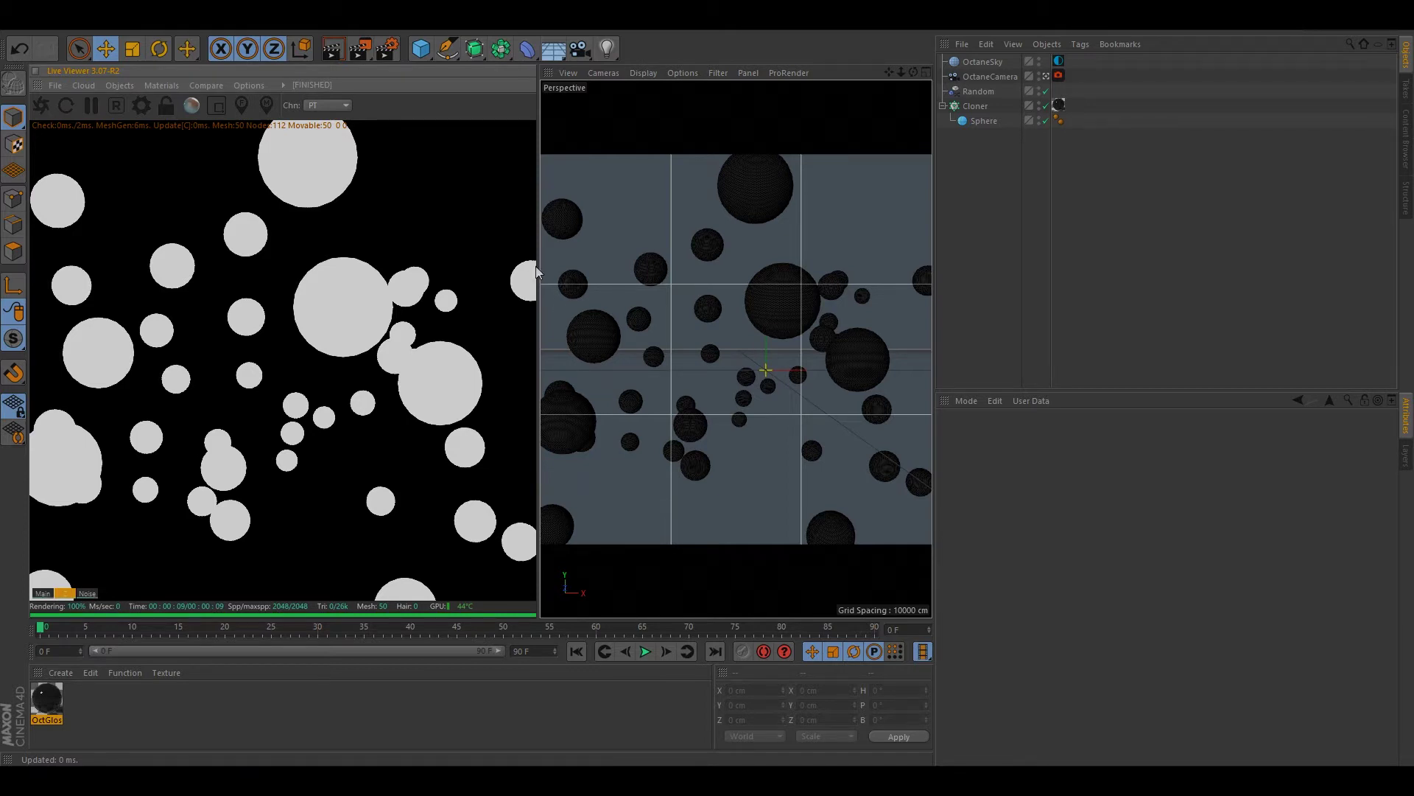
left_click(387, 48)
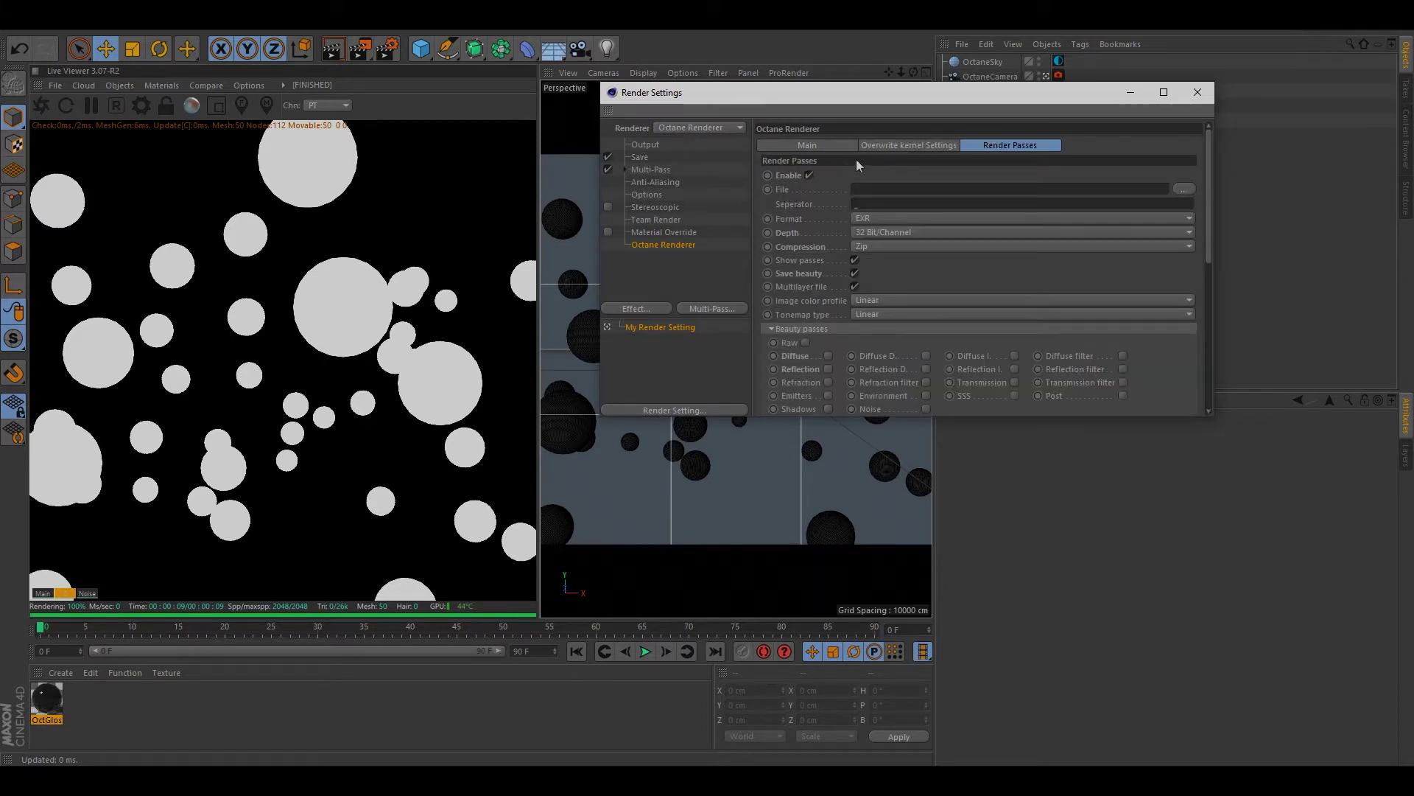
left_click(808, 176)
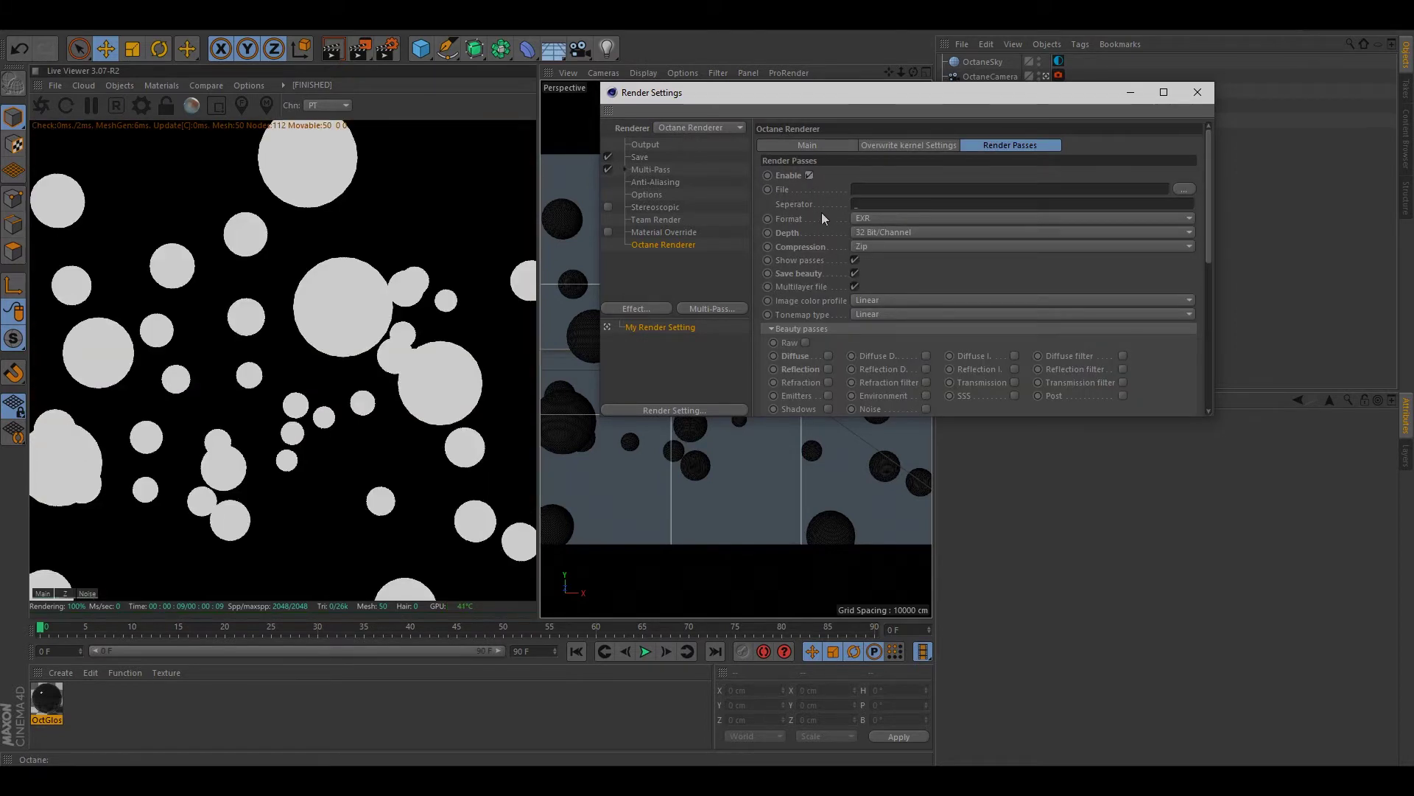
left_click(879, 235)
left_click(890, 262)
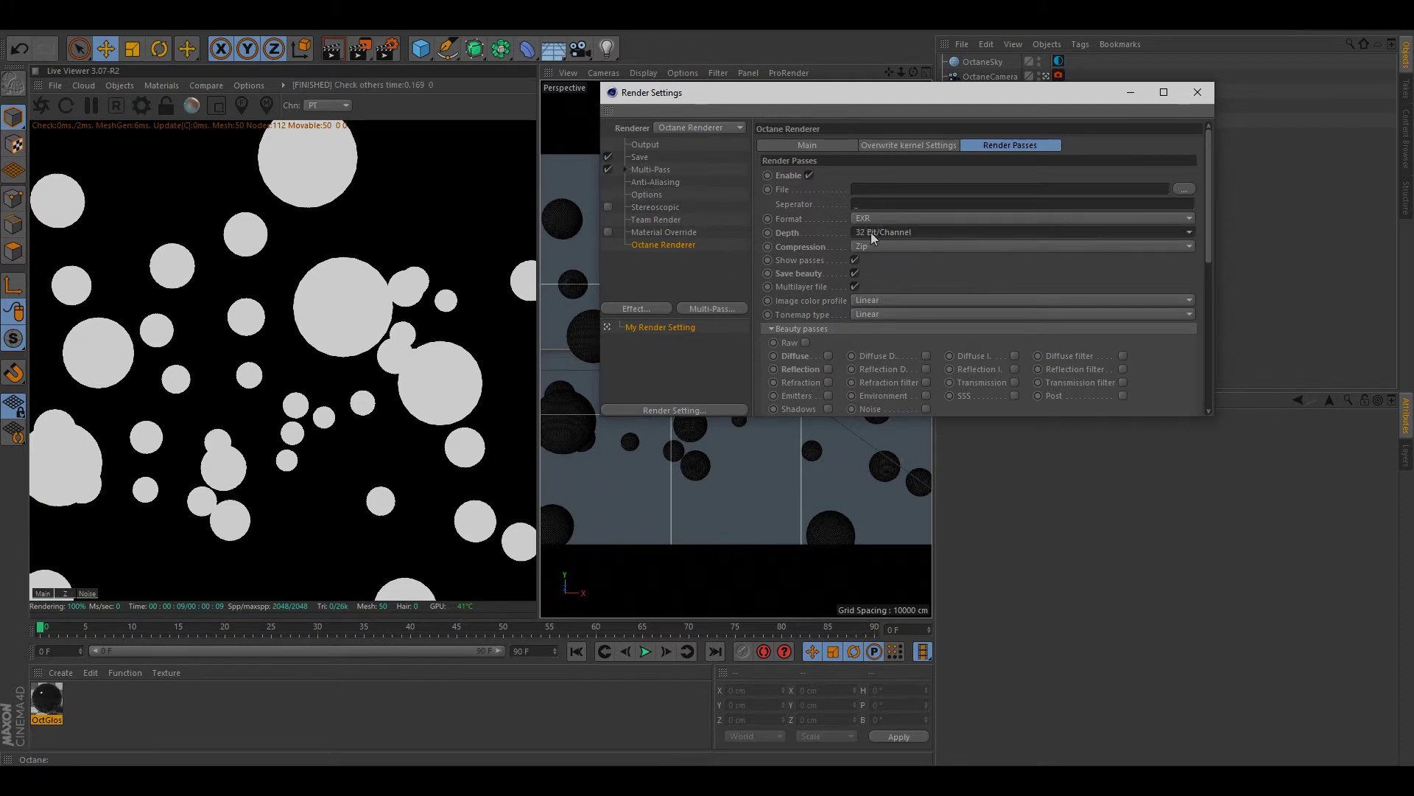
left_click(892, 248)
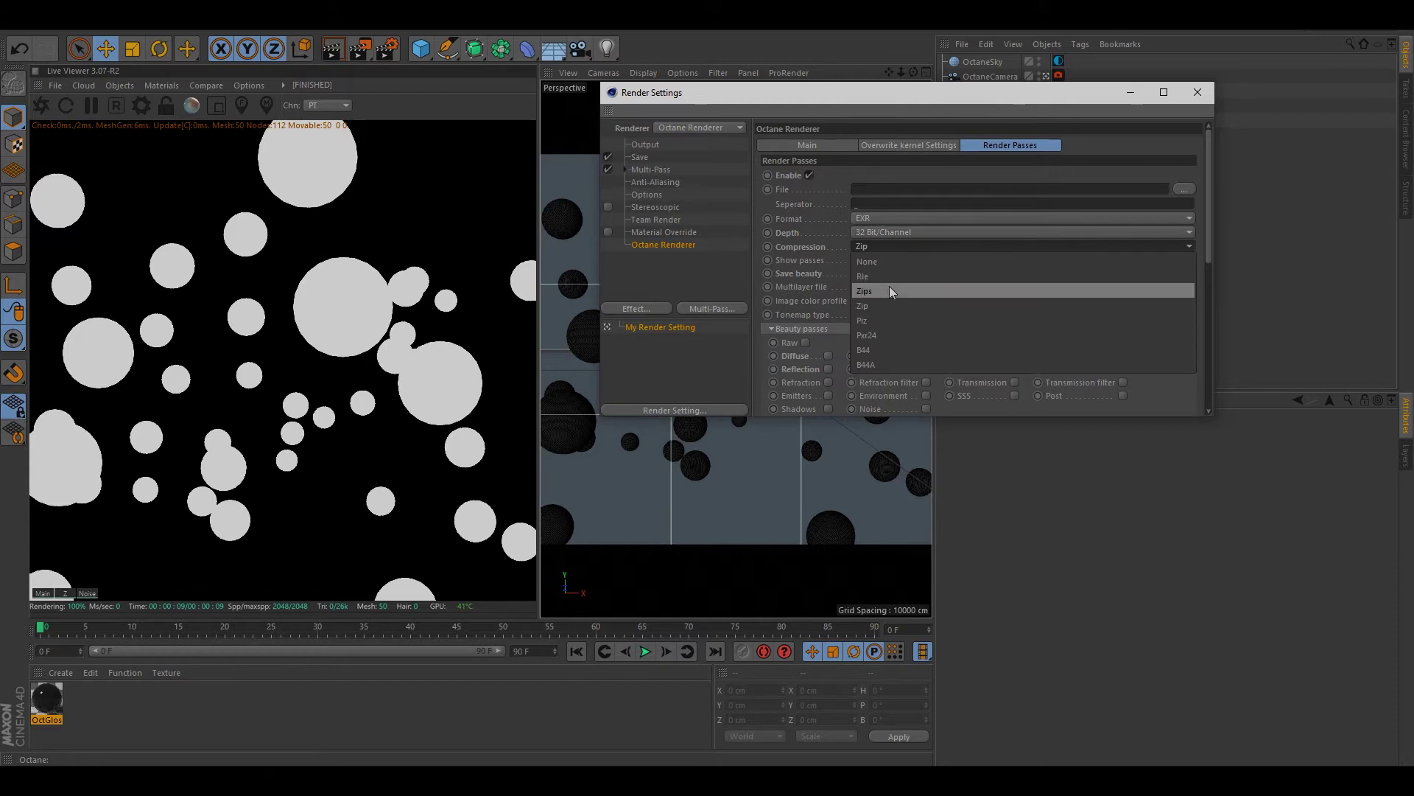
left_click(861, 243)
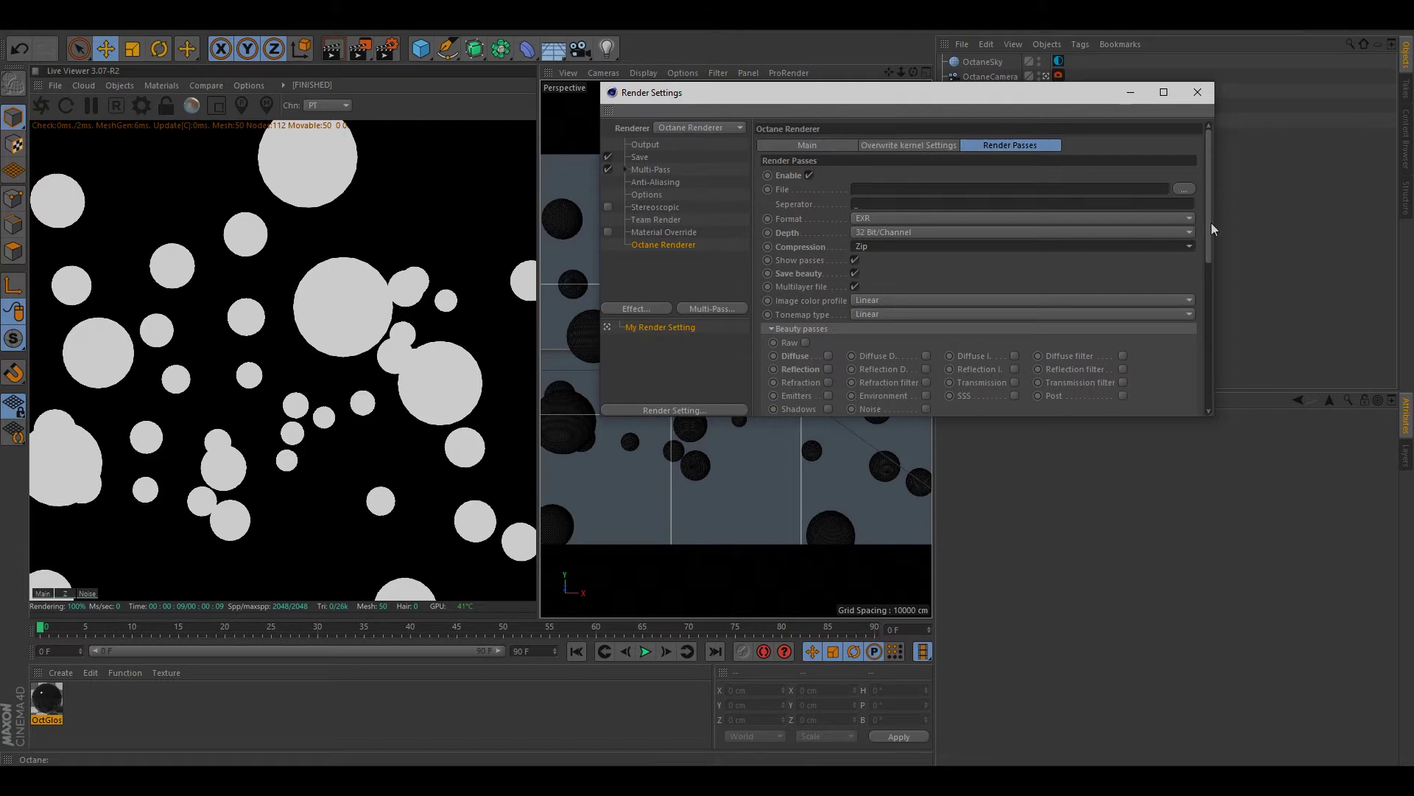
Review the Octane beauty and info pass options, including the Z-depth pass and its Z-Depth max setting.
left_click_drag(1211, 222, 1198, 269)
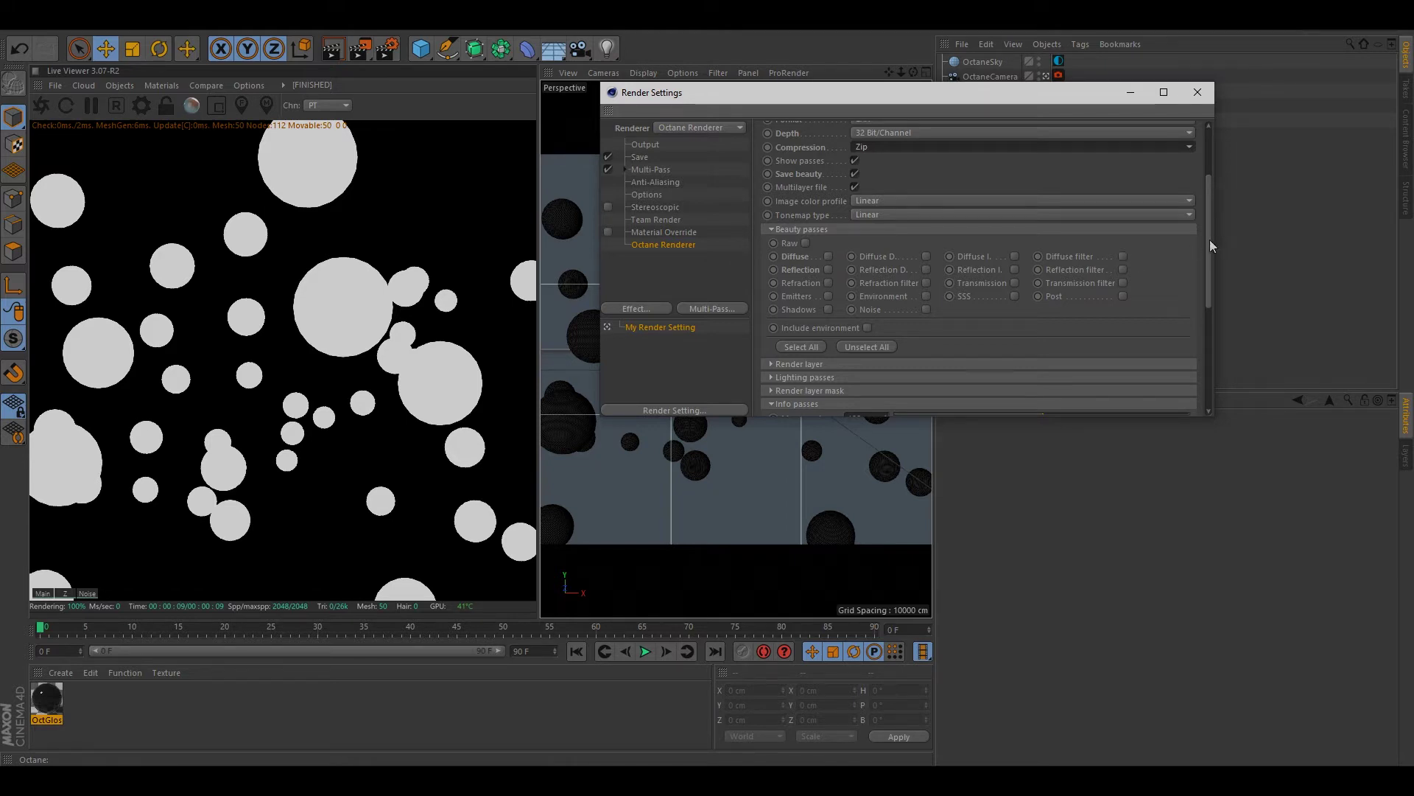
left_click_drag(1210, 240, 1200, 273)
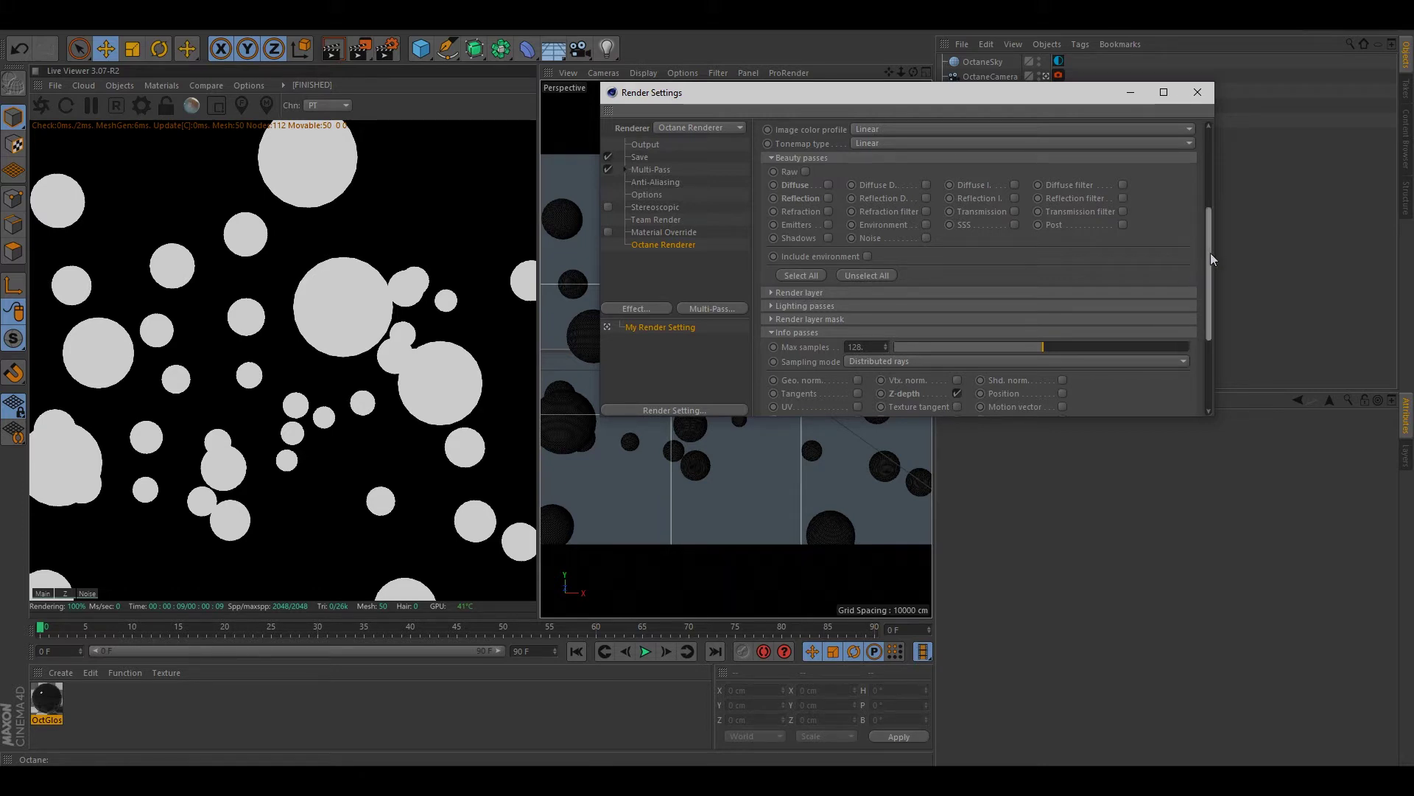
left_click_drag(1210, 253, 1196, 302)
left_click(787, 222)
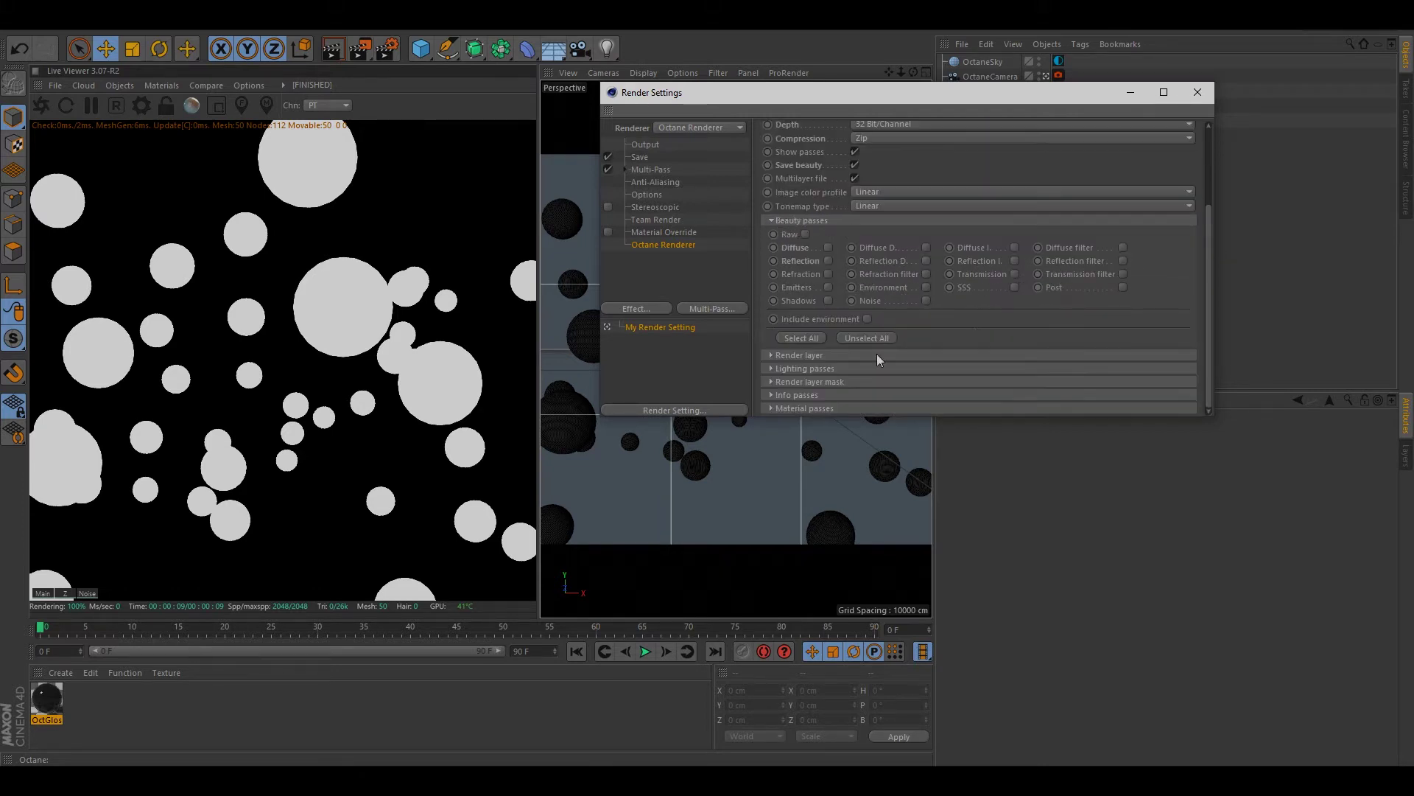
left_click(783, 395)
scroll(1209, 276, "down", 5)
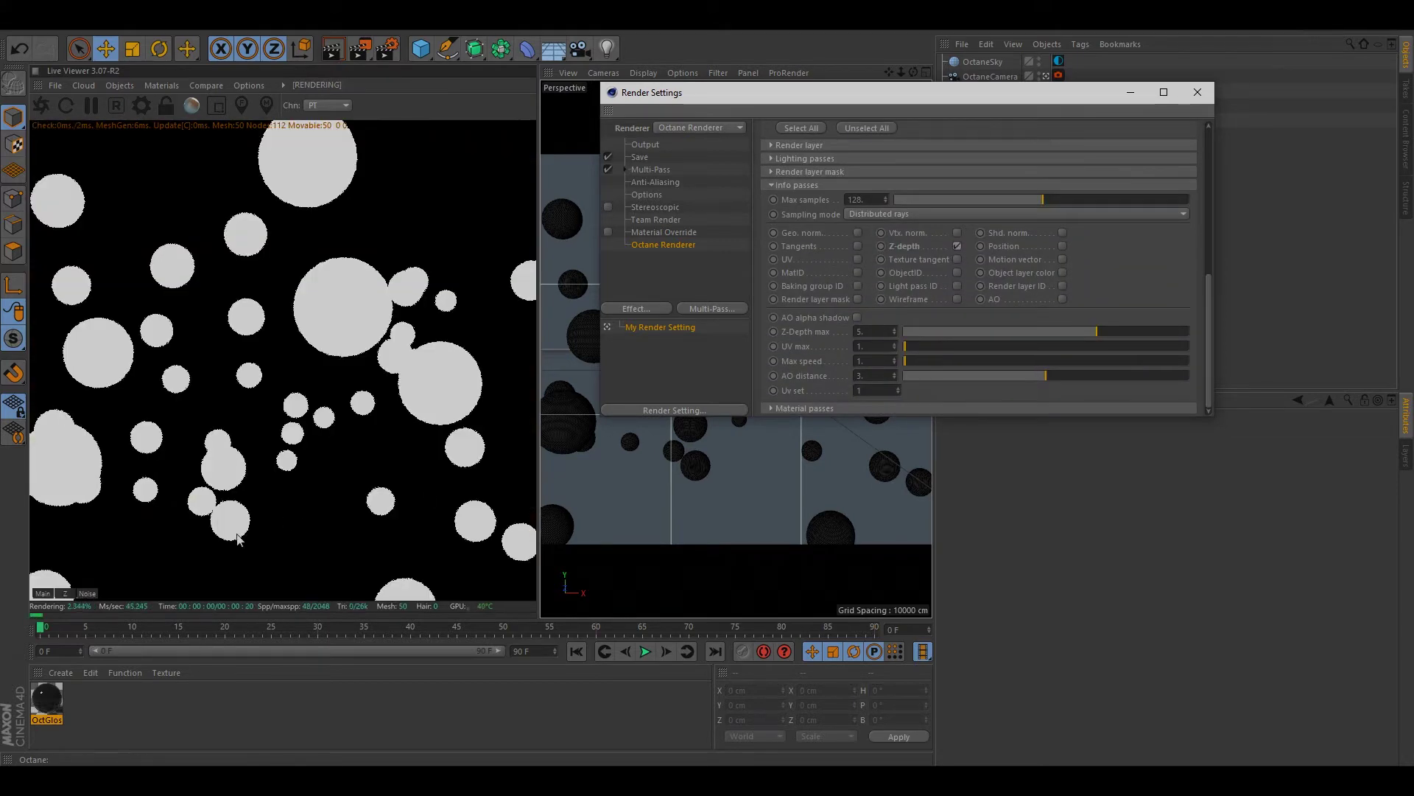
Compare the main render, noise pass and Z-depth pass in the Live Viewer.
left_click(42, 594)
left_click(86, 594)
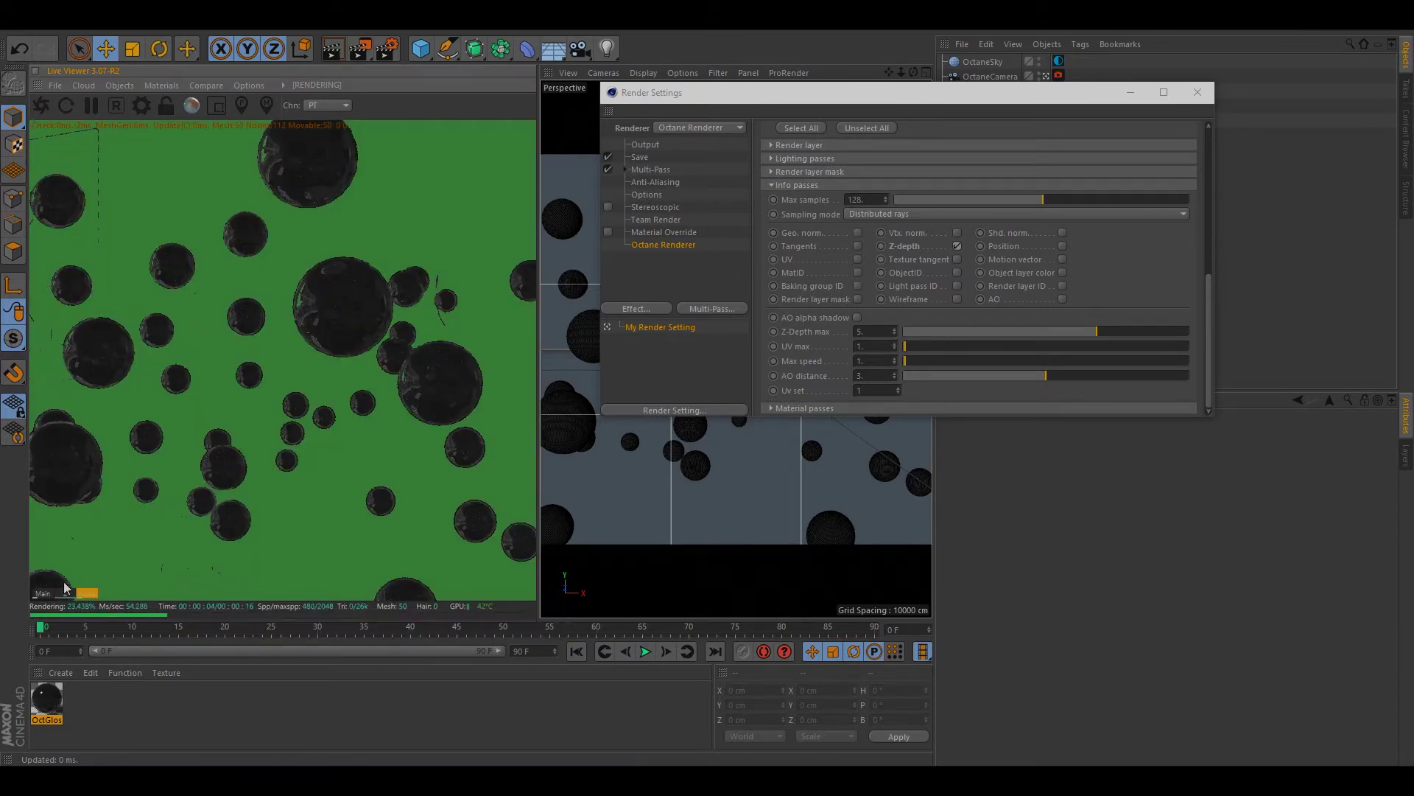
left_click(65, 594)
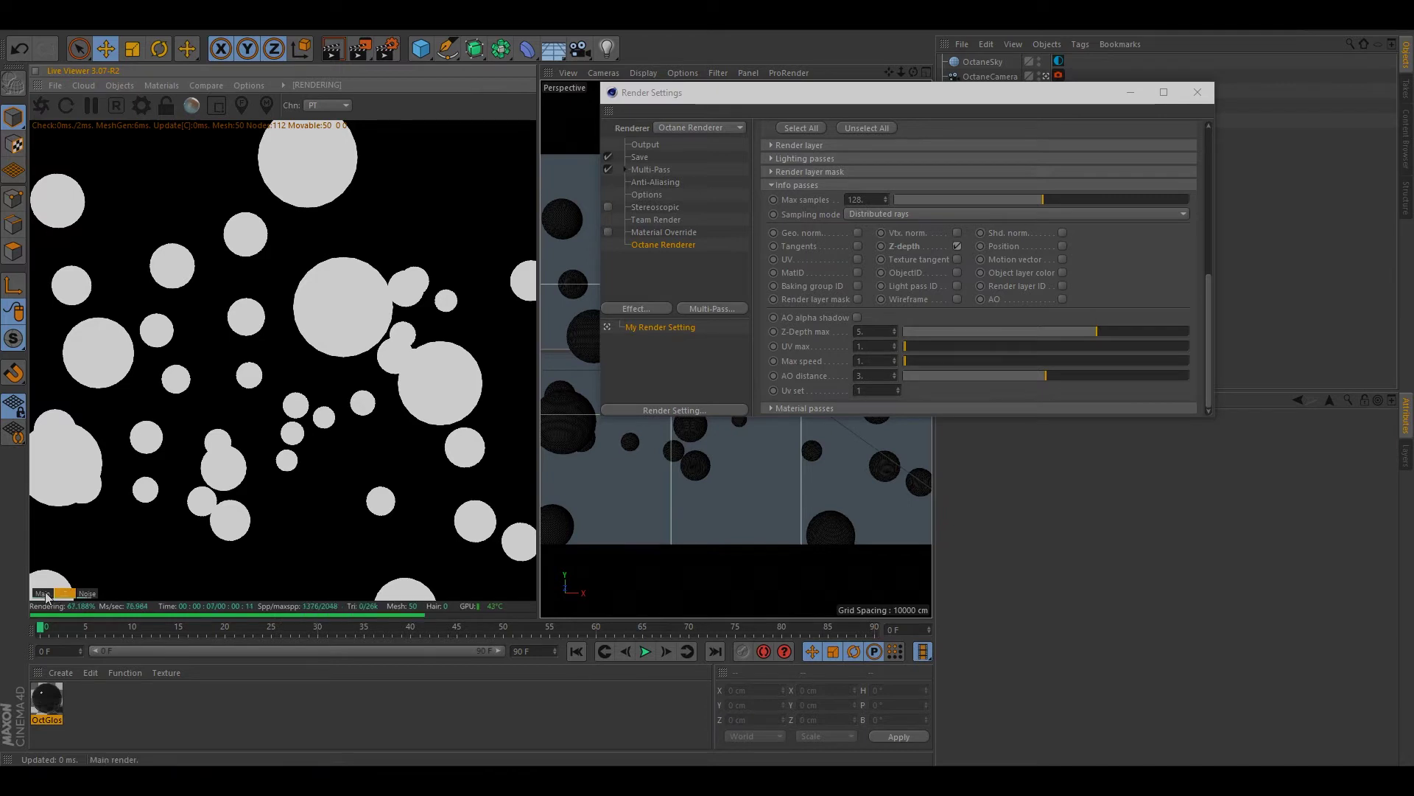
left_click(43, 593)
left_click(65, 594)
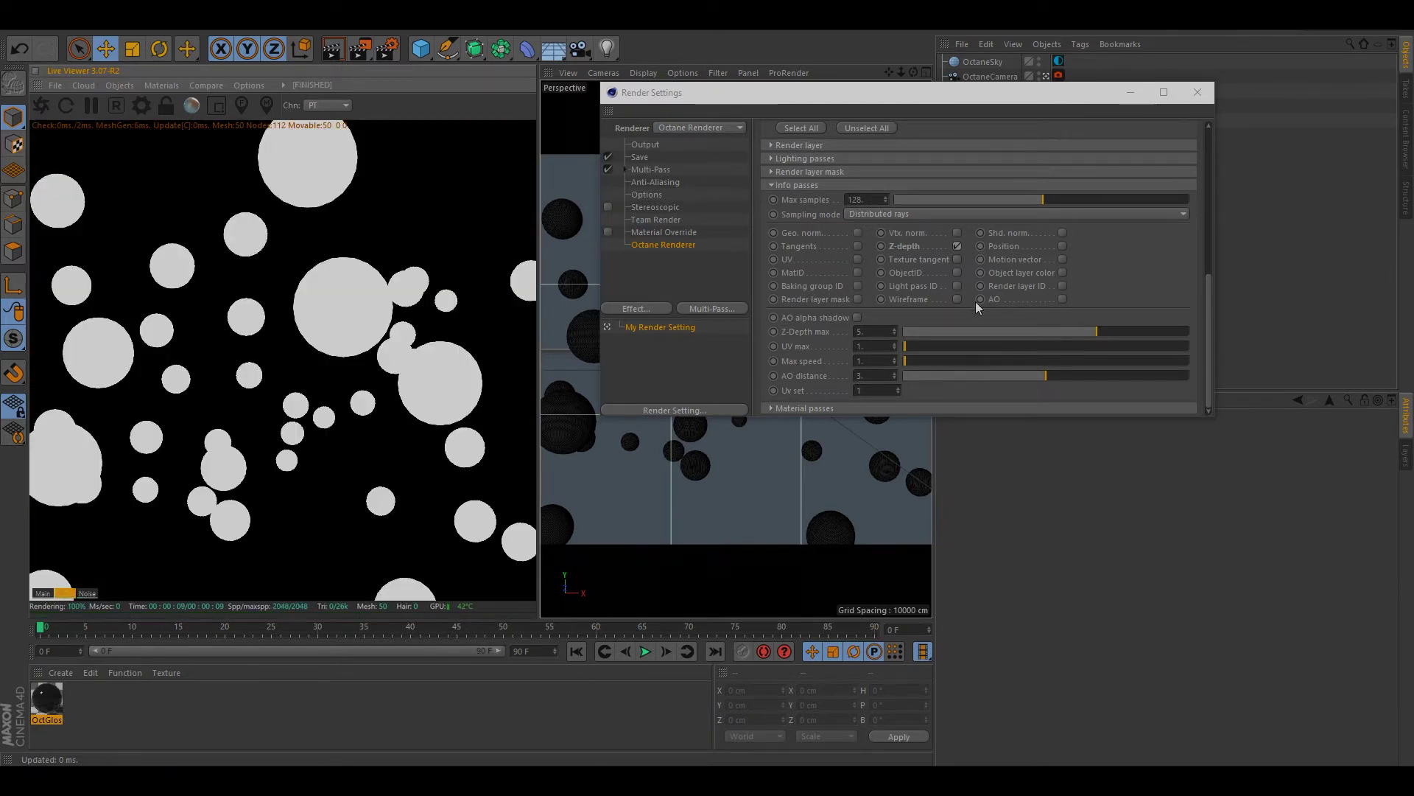
Set the render passes output file to Test in the YOUTUBE folder on drive G: and close the render settings.
left_click(1207, 305)
left_click_drag(1205, 294, 1204, 150)
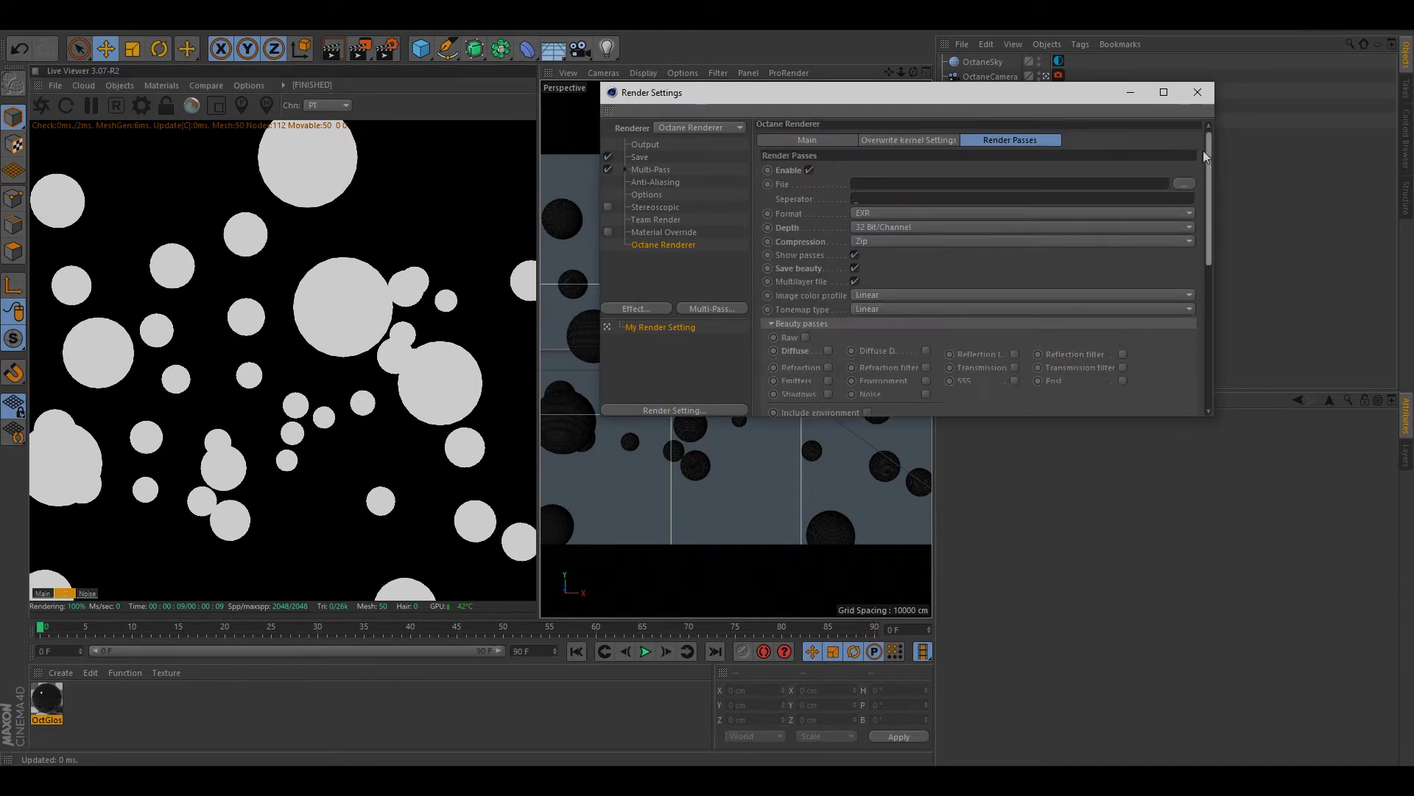
left_click(1188, 191)
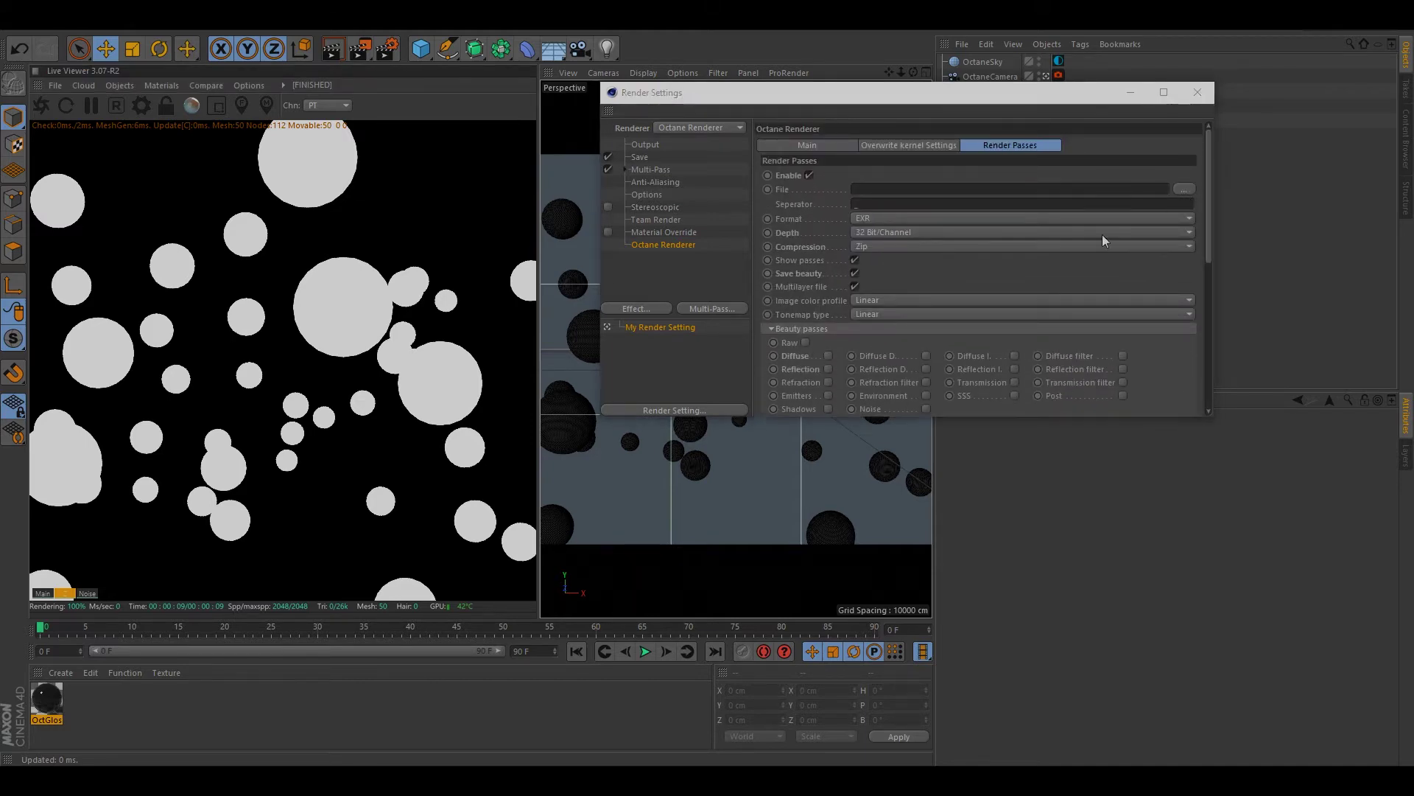
left_click_drag(1128, 108, 994, 115)
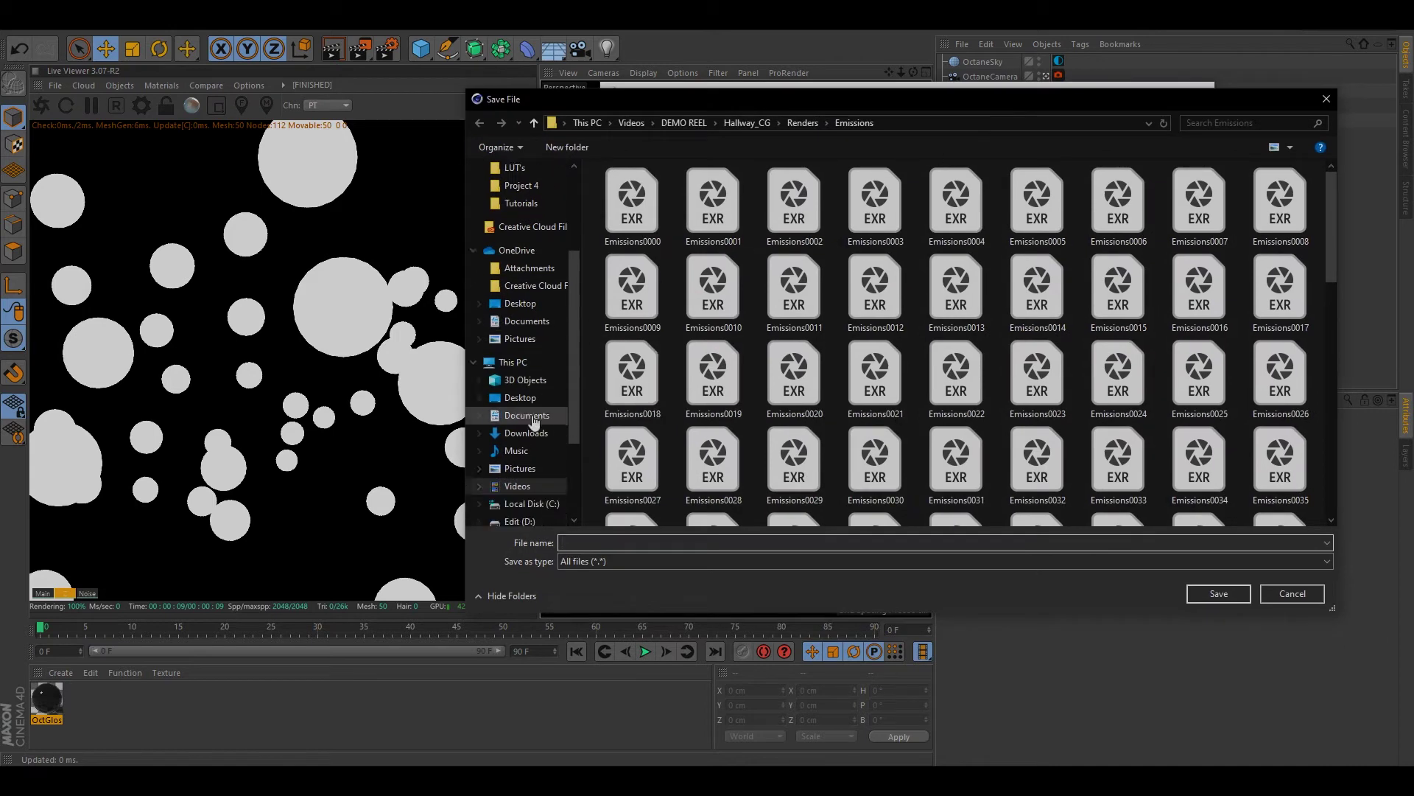
scroll(527, 424, "down", 4)
left_click(528, 403)
left_click(529, 422)
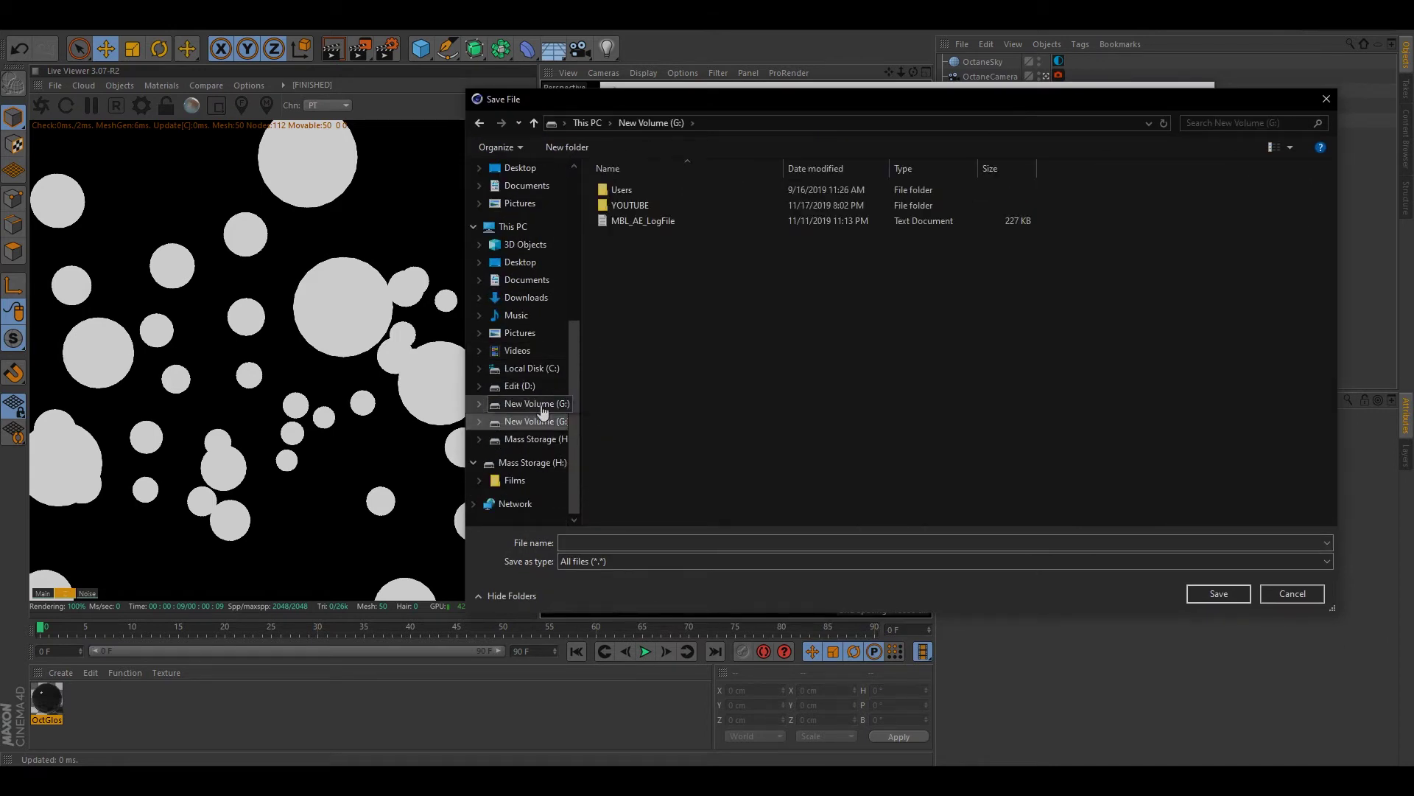
double_click(666, 208)
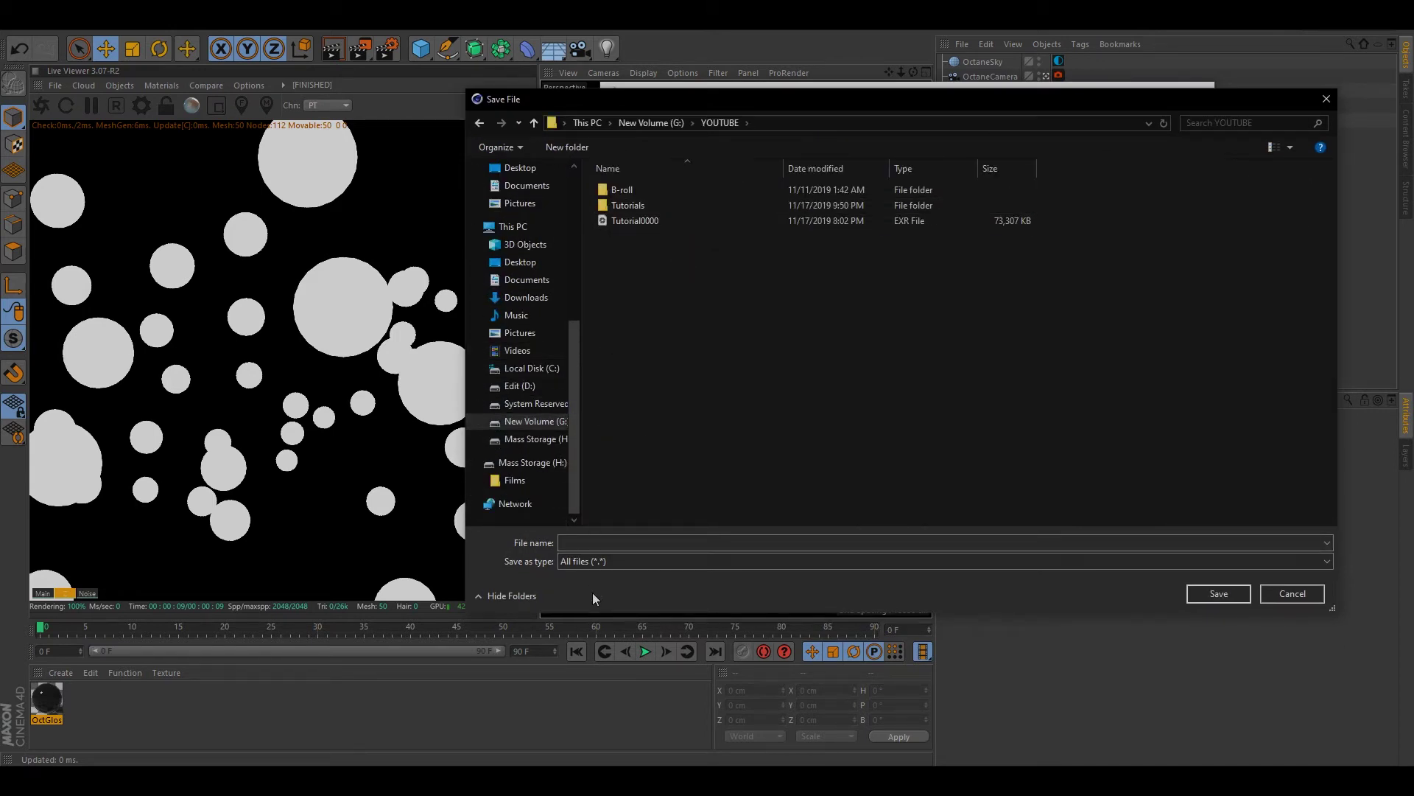
left_click(593, 543)
type("Test")
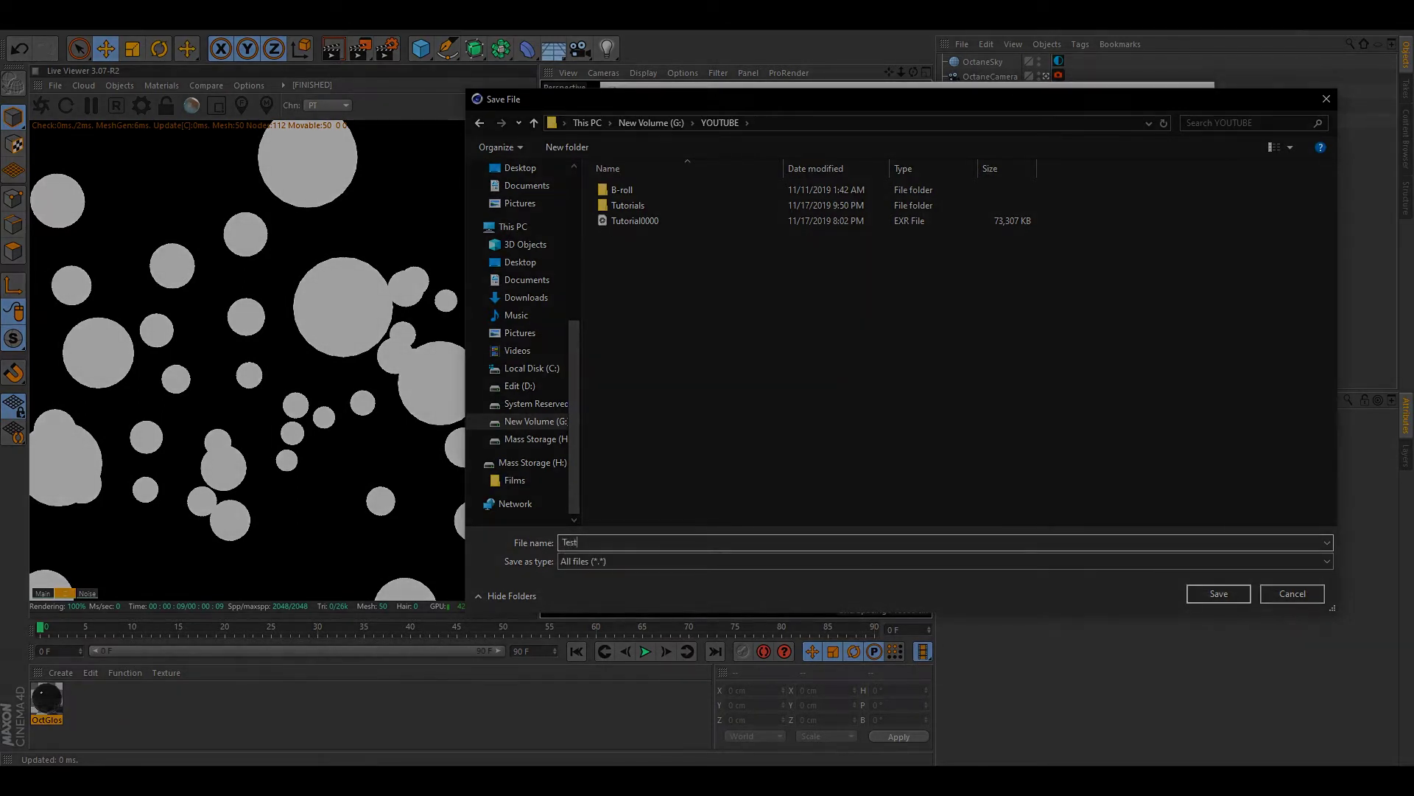
key("Return")
left_click(1207, 94)
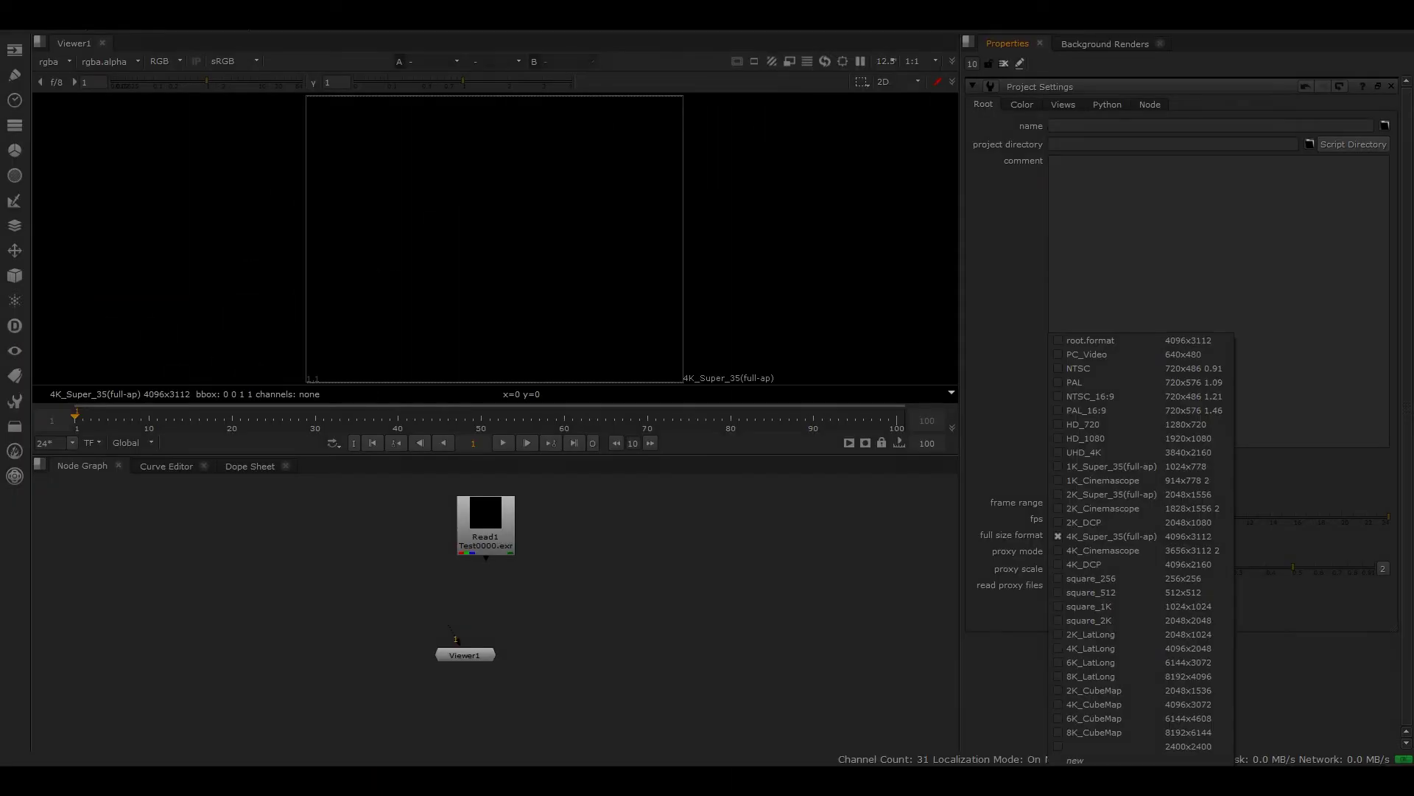
In Nuke's project settings, create a new full size format named Tutorial.
left_click(1083, 759)
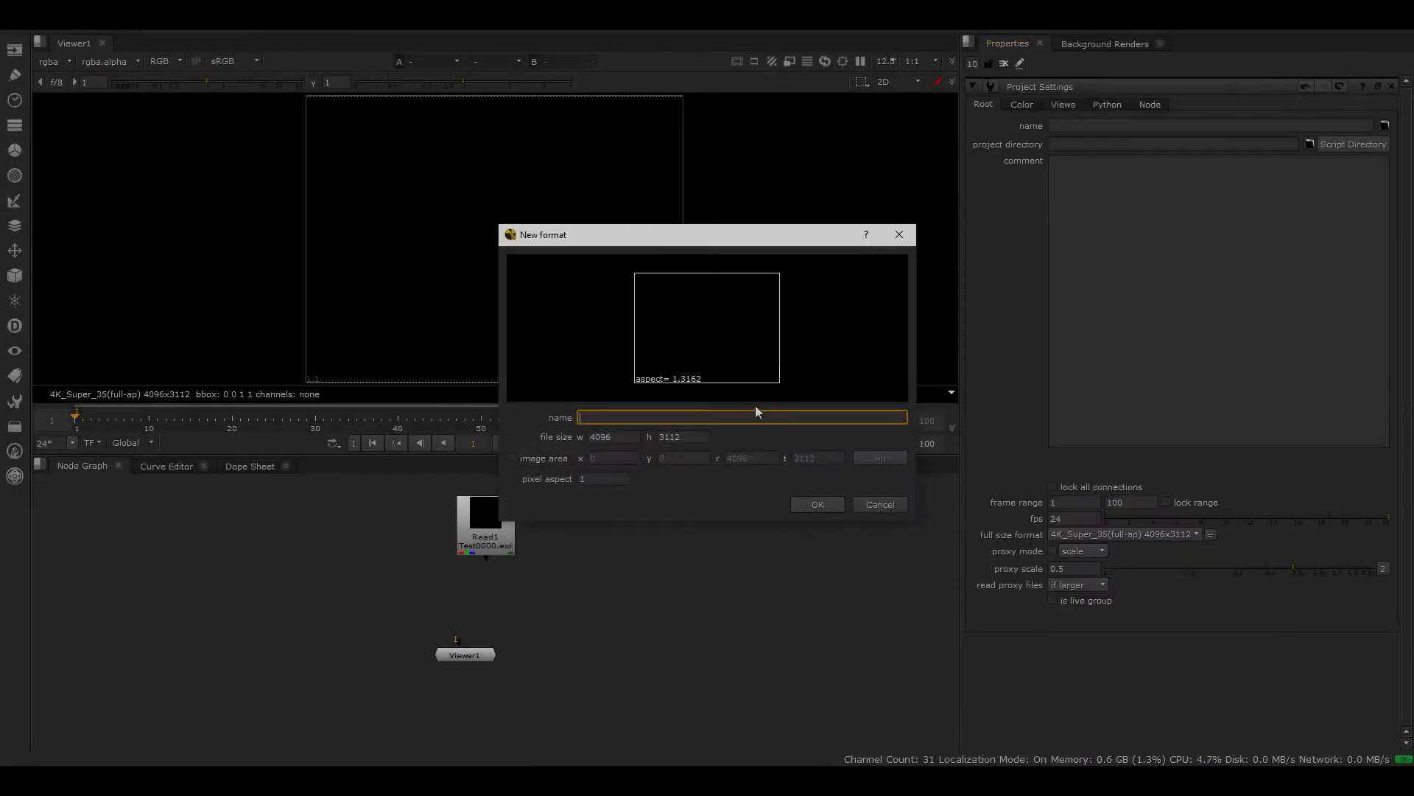
left_click(617, 417)
type("Tutorial")
key("Return")
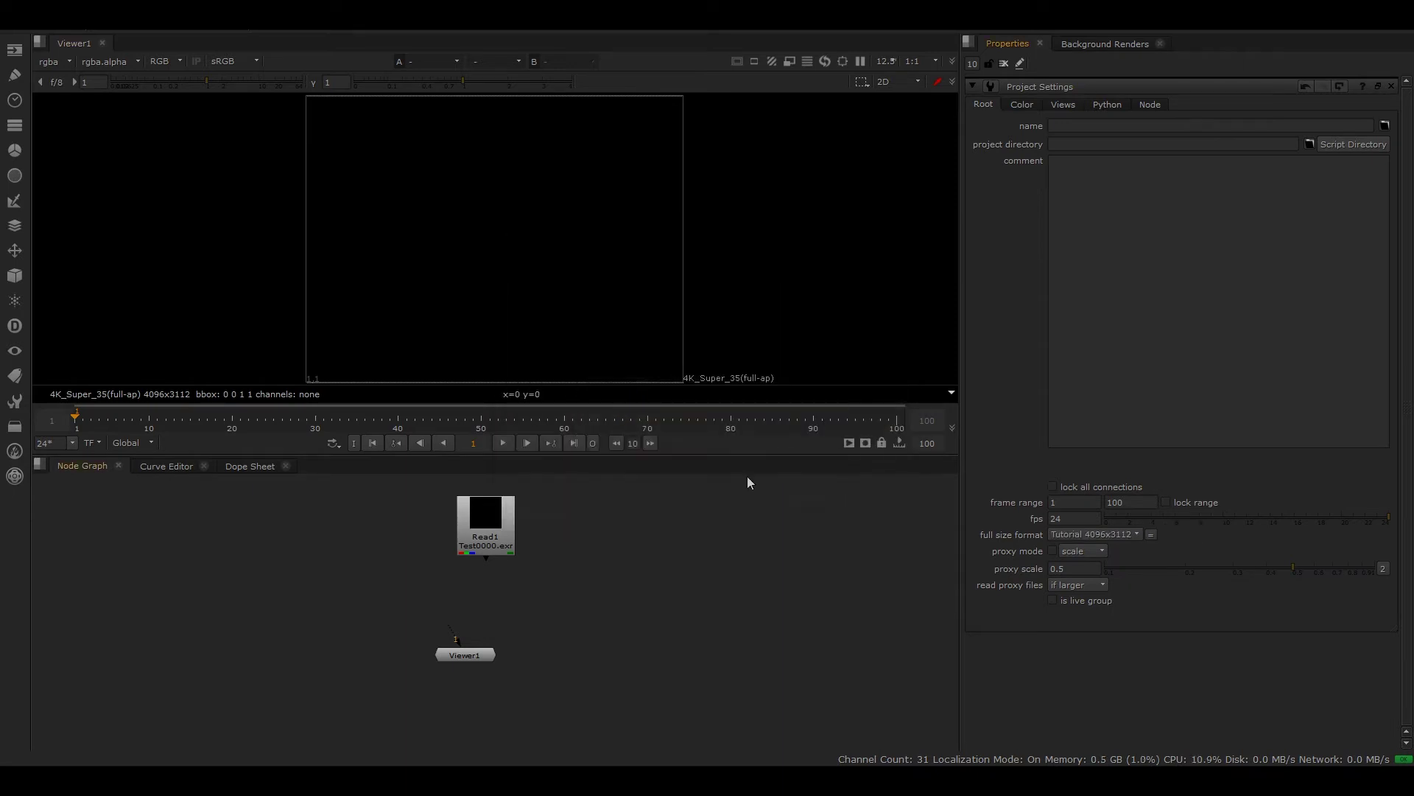
Edit the Tutorial full size format to a file size of 2400 by 2400.
left_click(1098, 535)
left_click(1090, 759)
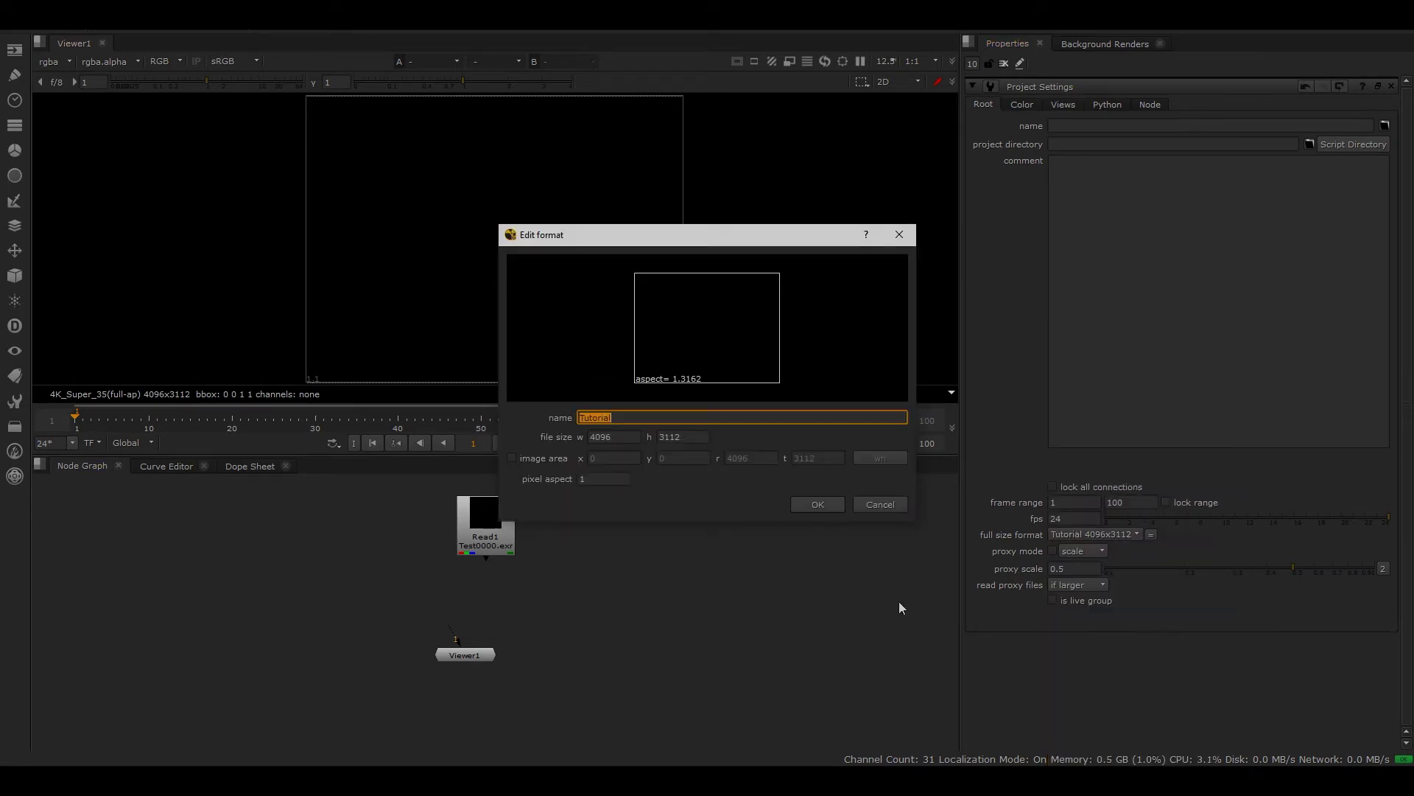
double_click(615, 440)
type("2400")
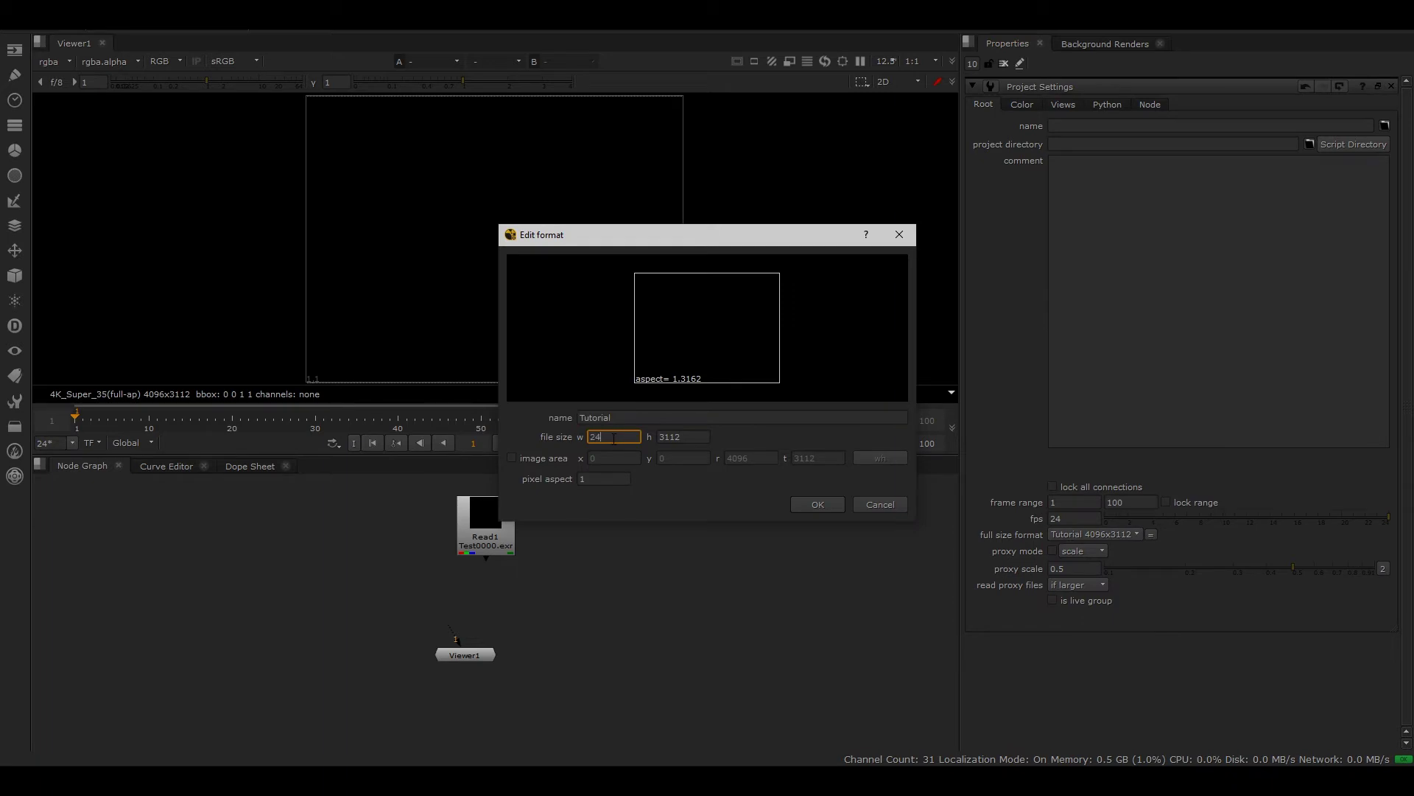
key("Tab")
type("245")
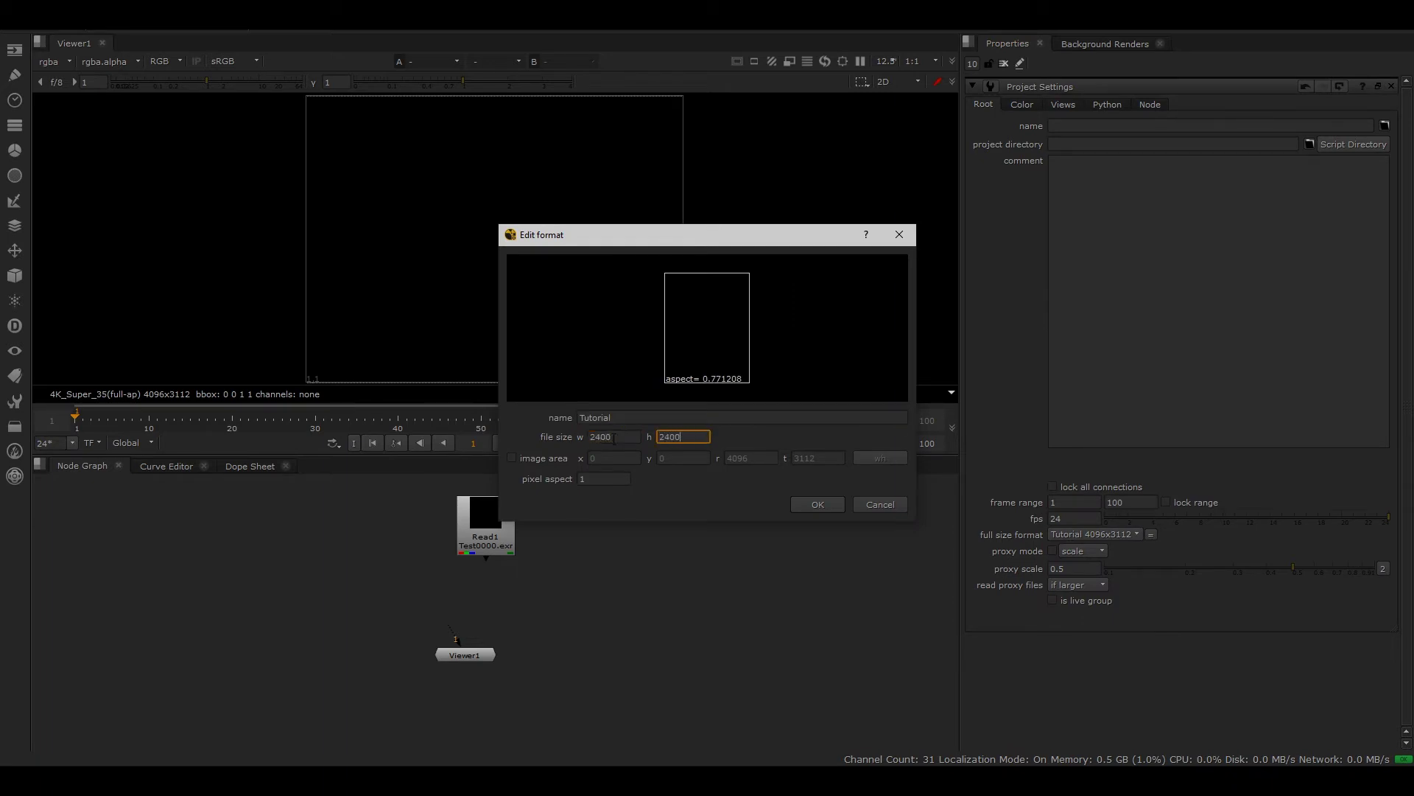
key("Return")
left_click(836, 506)
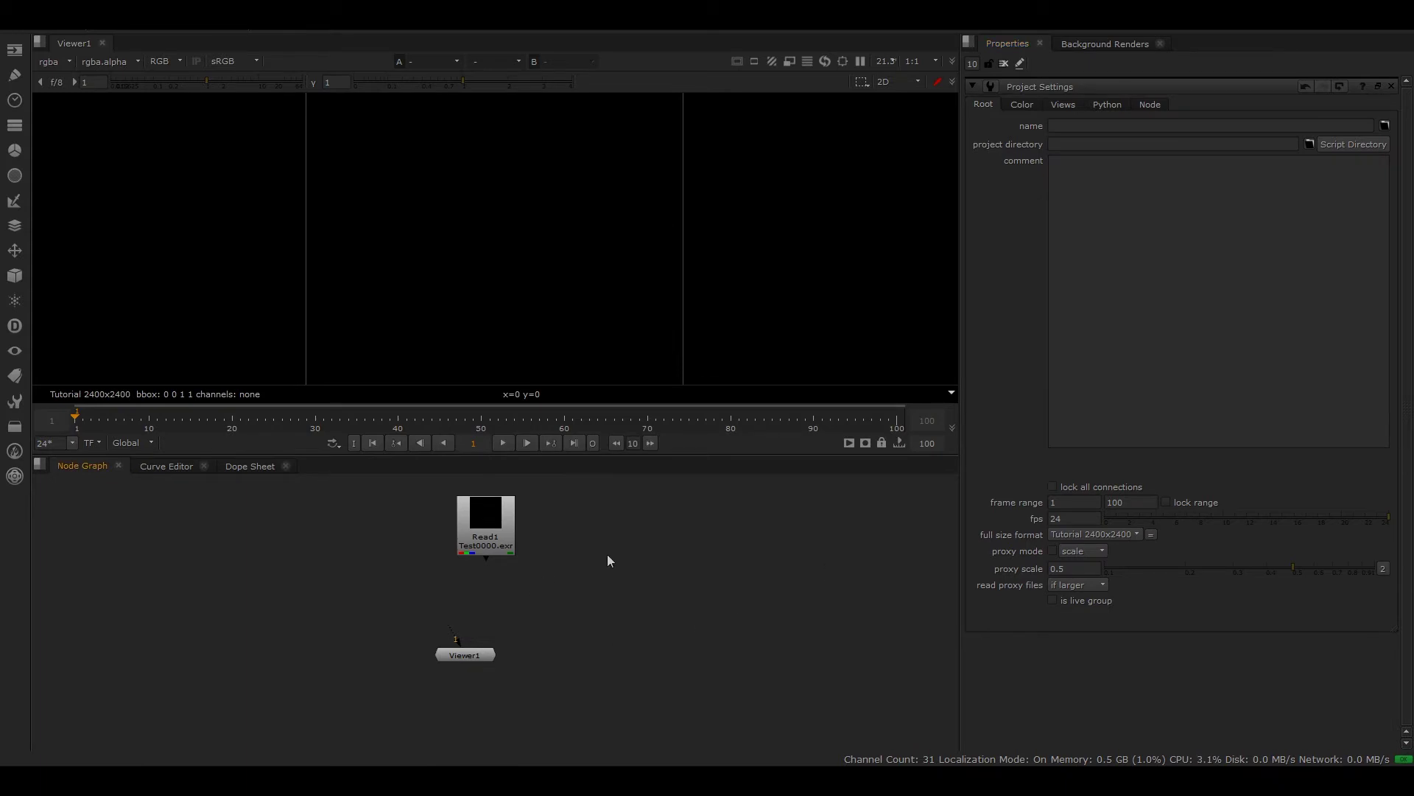
Connect the viewer to the Test0000.exr Read node and enlarge the viewer area above the node graph.
double_click(502, 534)
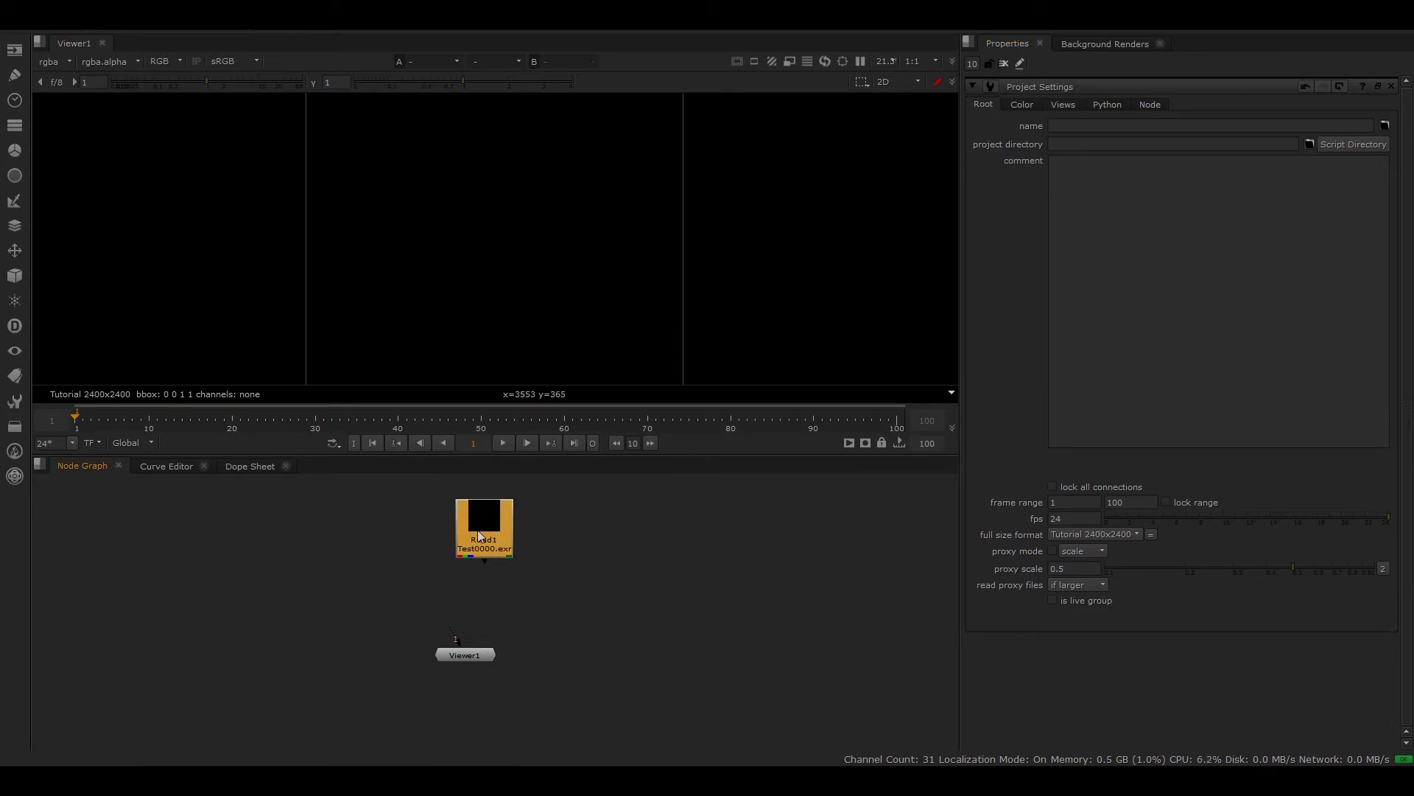
left_click_drag(454, 632, 486, 537)
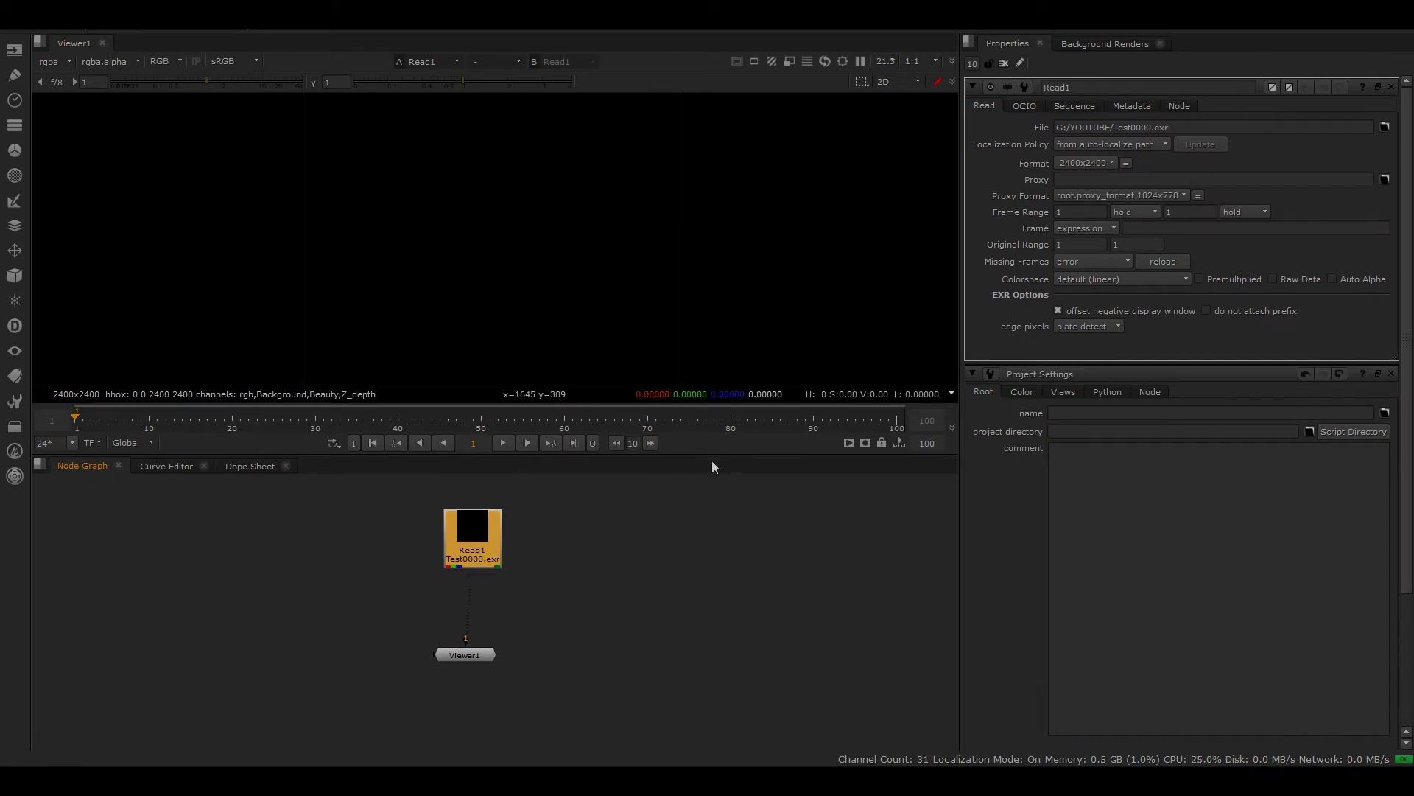
left_click_drag(708, 452, 708, 544)
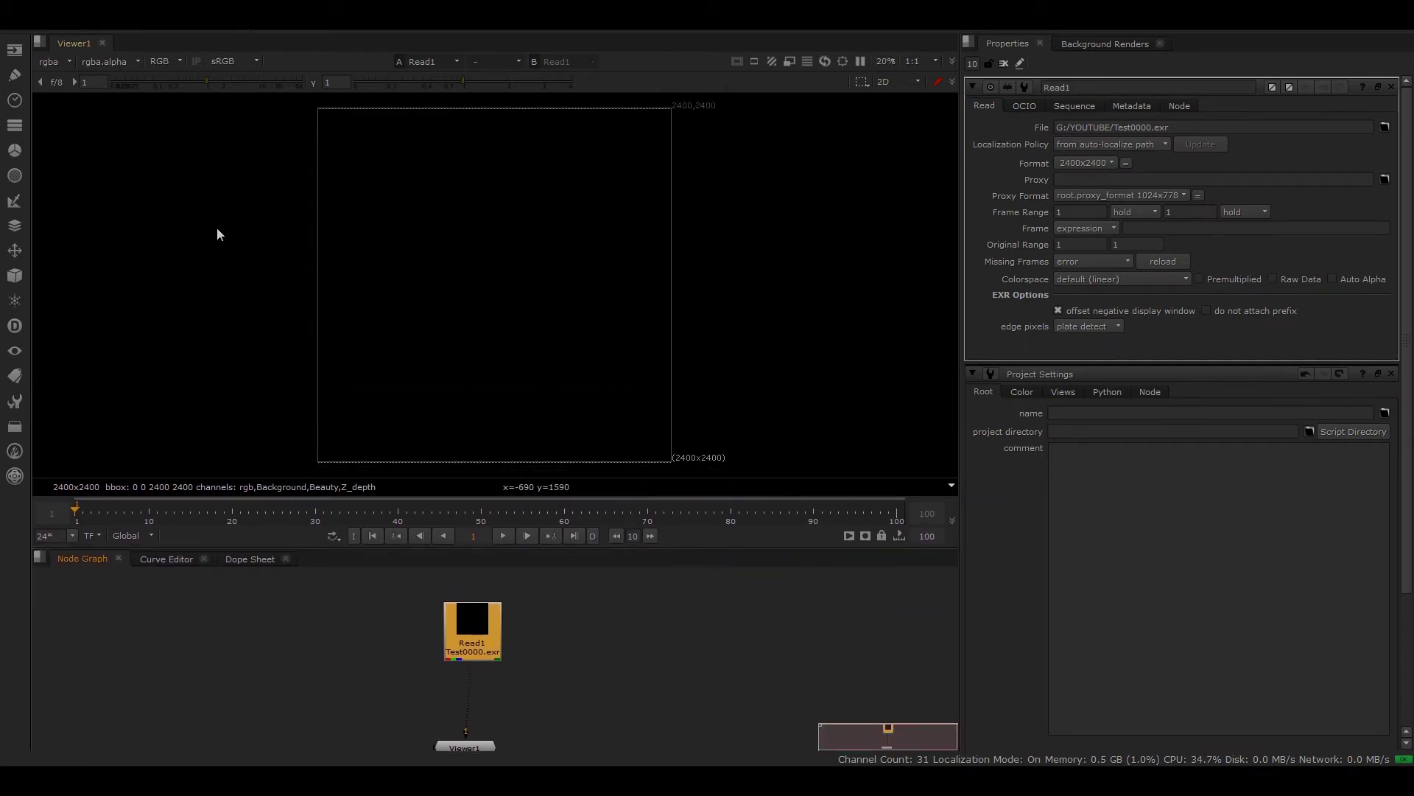
View the EXR's Beauty layer and its Z_depth layer, examining the spheres in the depth pass up close.
left_click(55, 61)
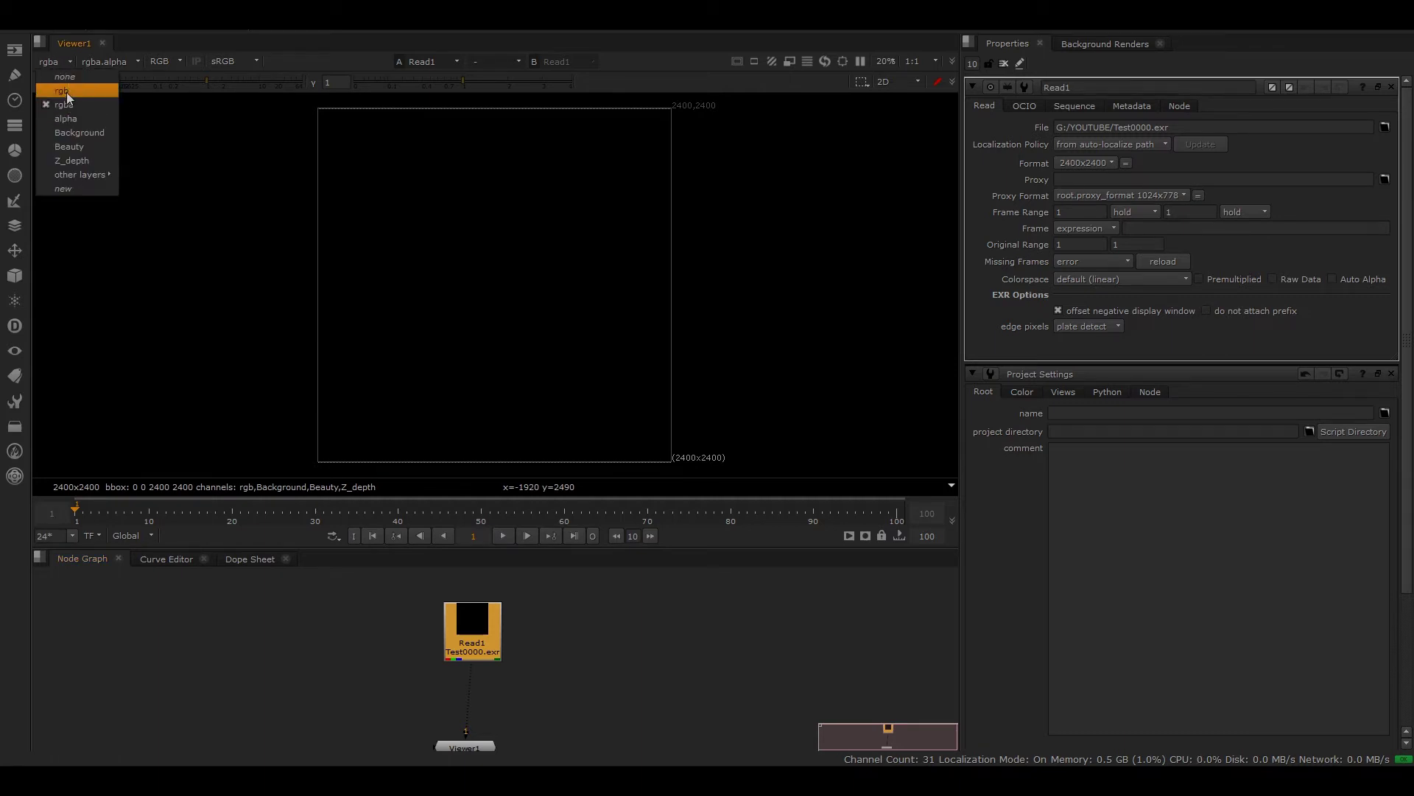
left_click(79, 148)
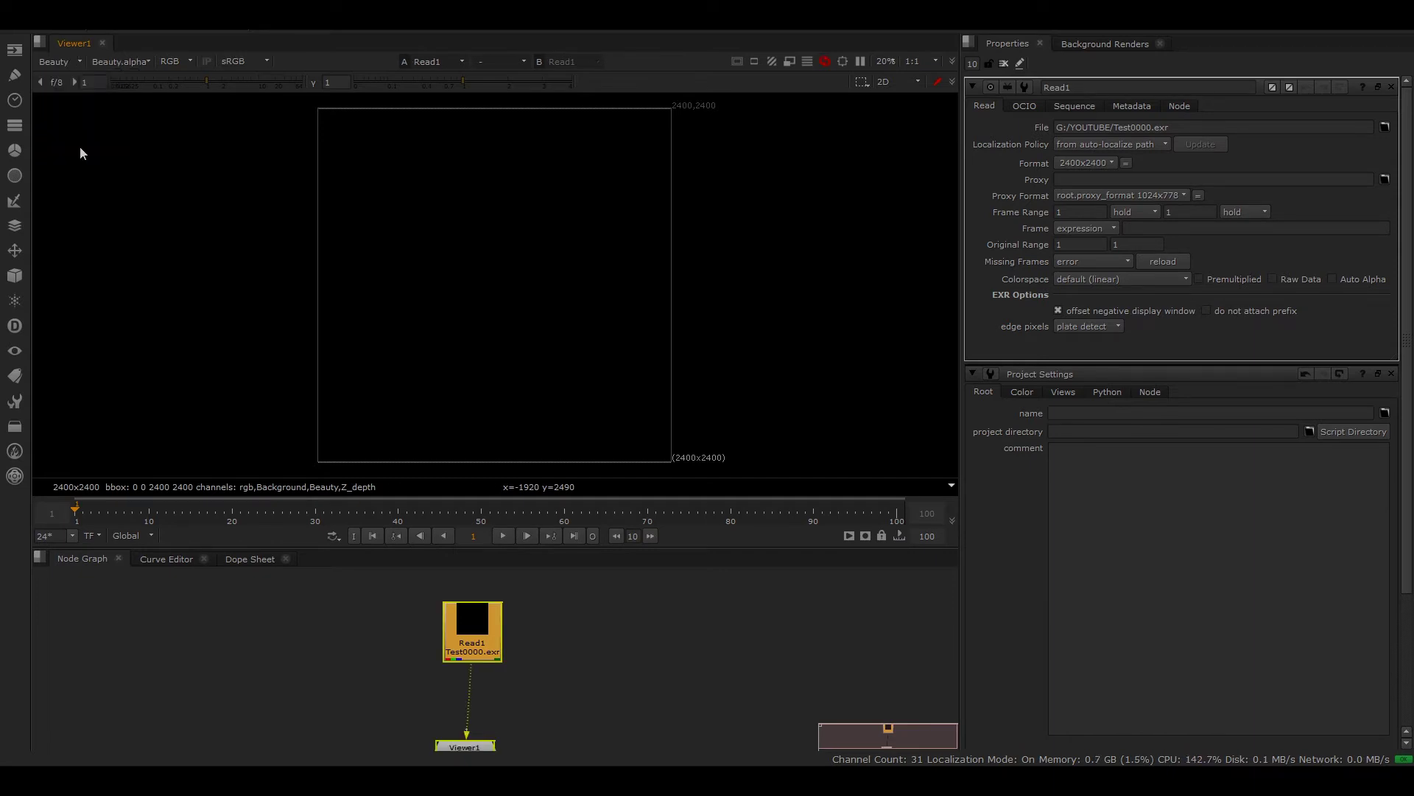
left_click(52, 61)
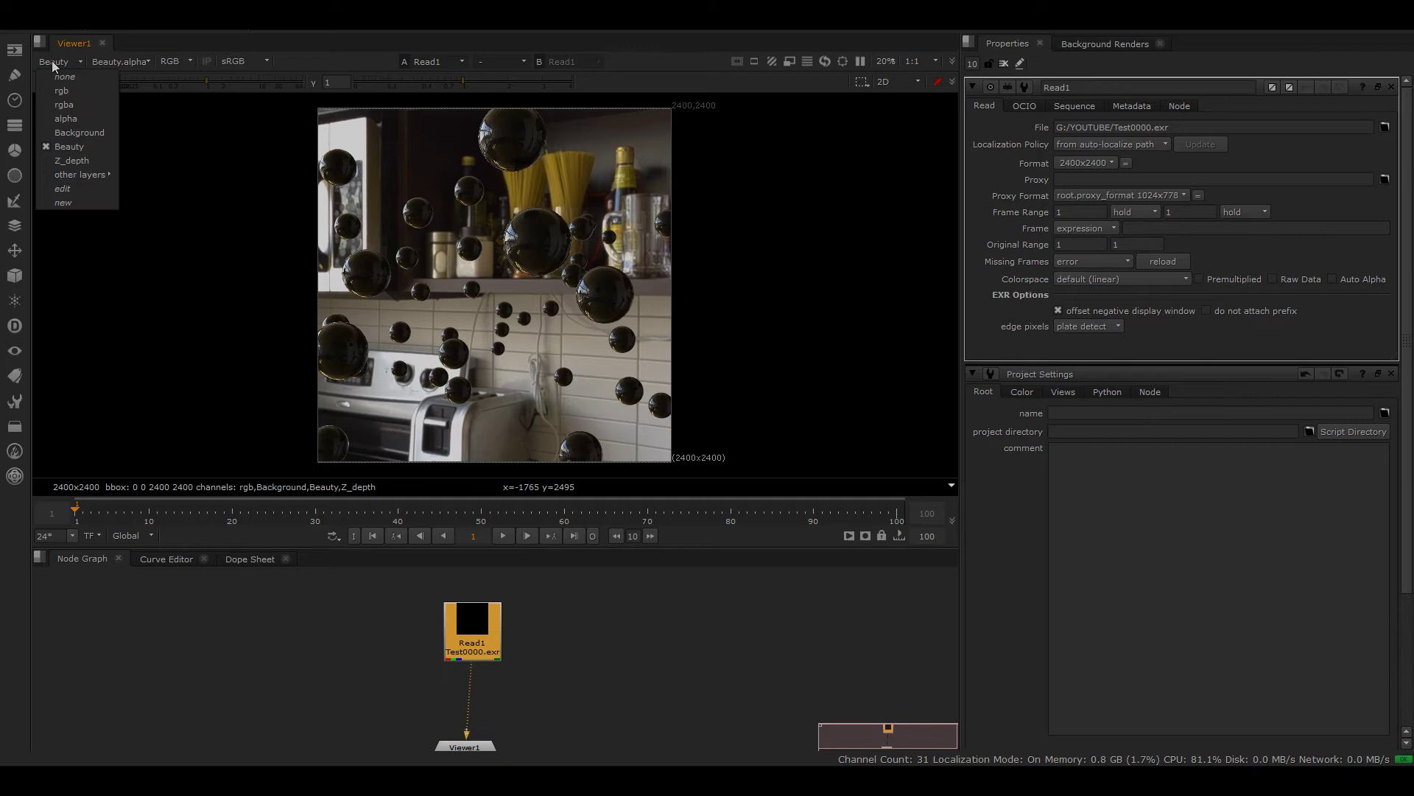
left_click(95, 161)
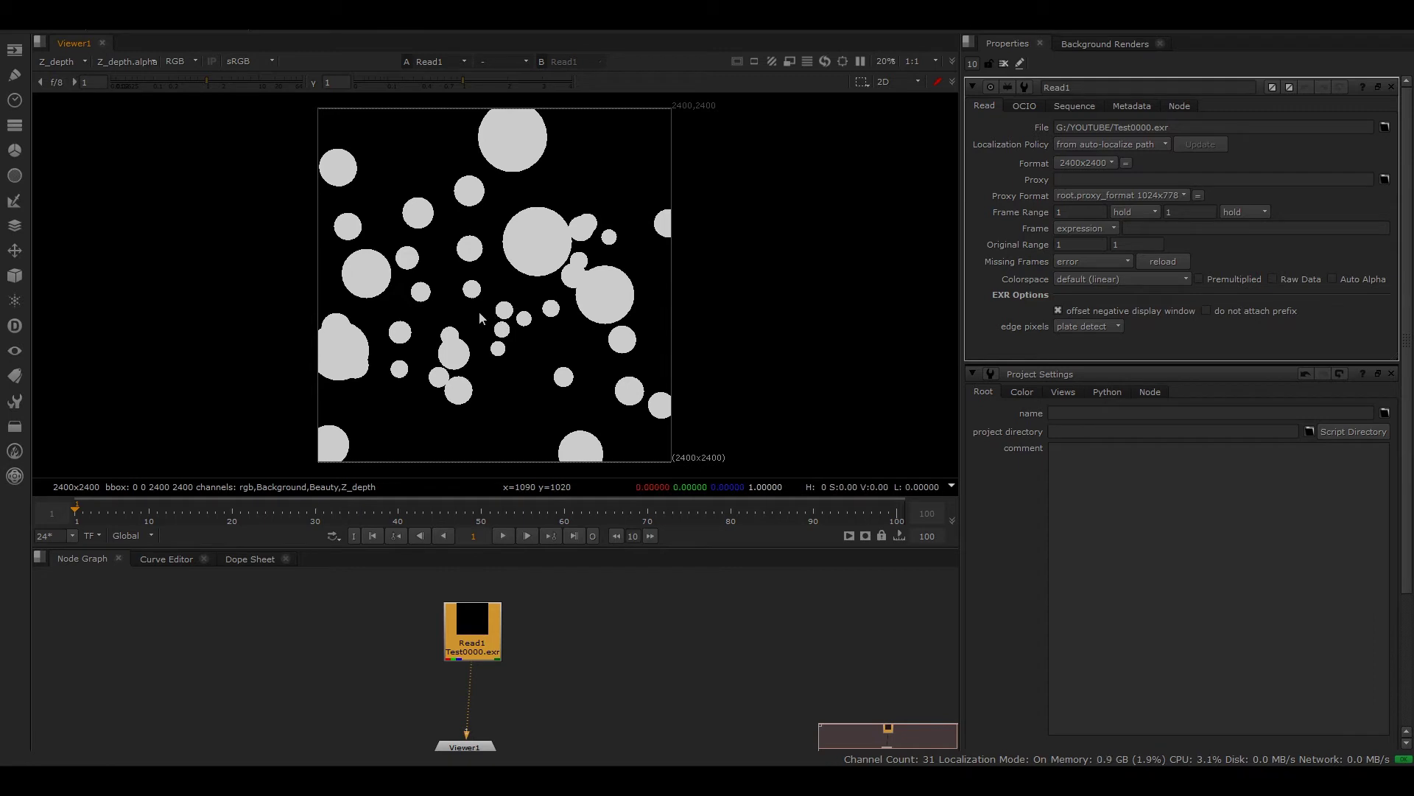
scroll(530, 306, "up", 5)
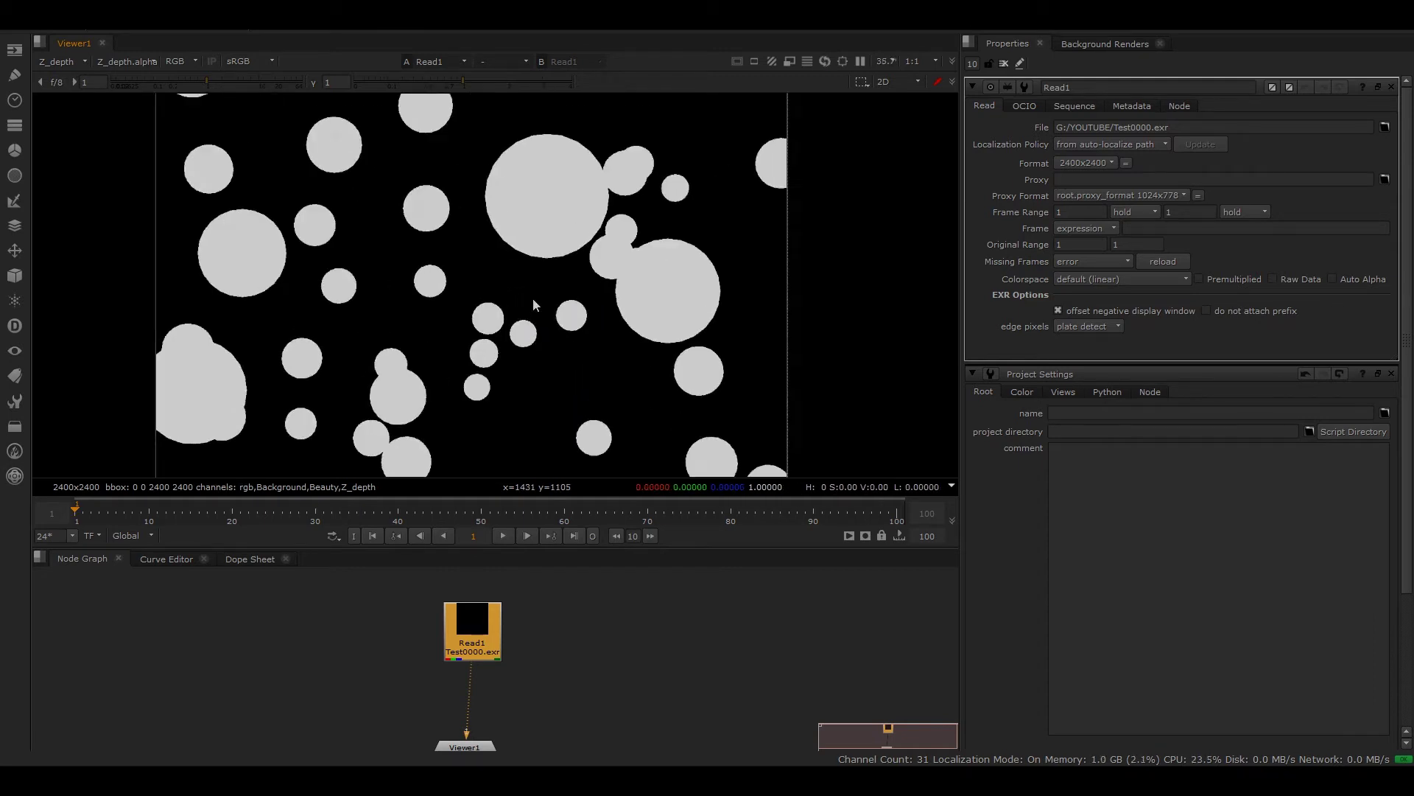
middle_click_drag(621, 236, 631, 316)
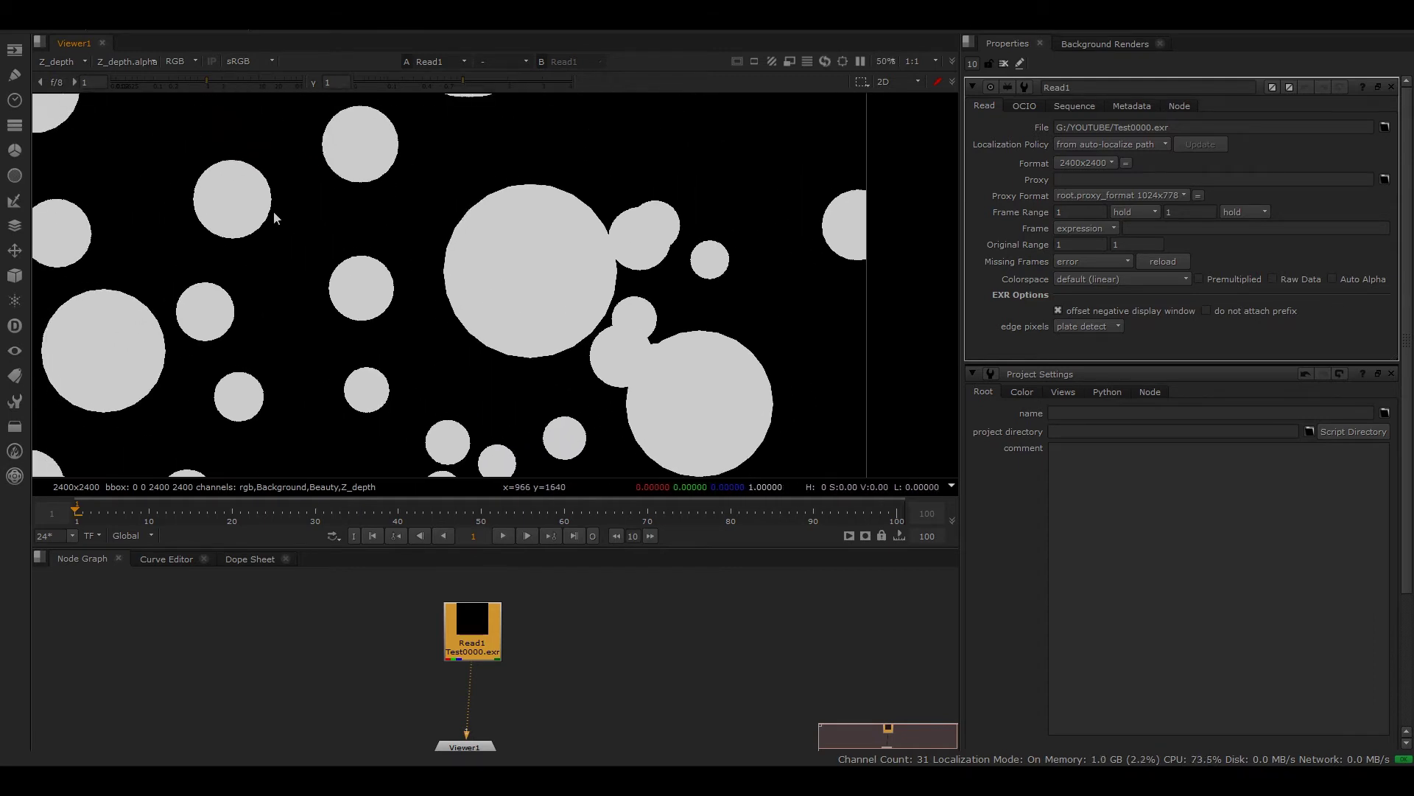
Lower the viewer gain to about 0.015 to examine the depth shading of the spheres, and restore the normal exposure.
left_click_drag(202, 78, 119, 82)
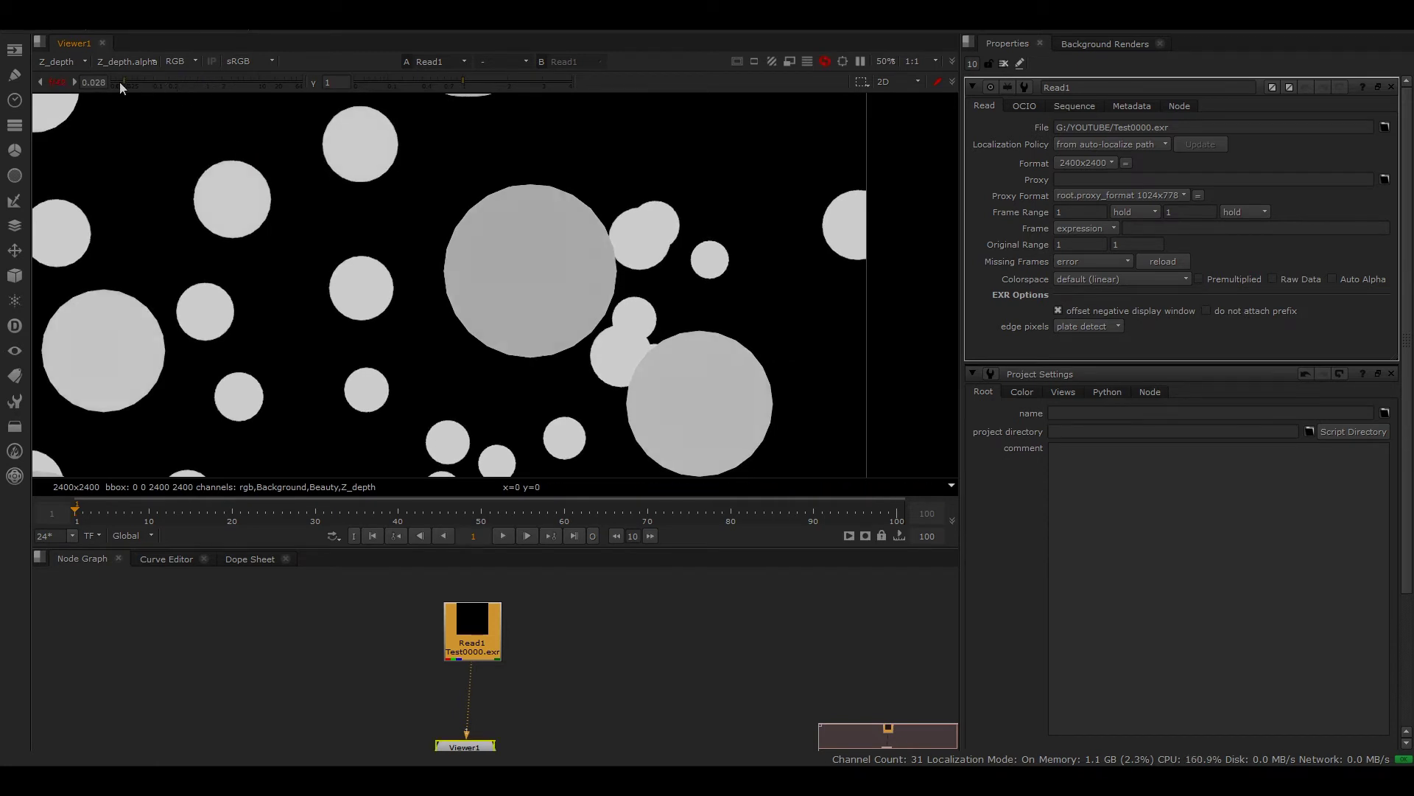
scroll(390, 281, "down", 3)
scroll(558, 249, "up", 4)
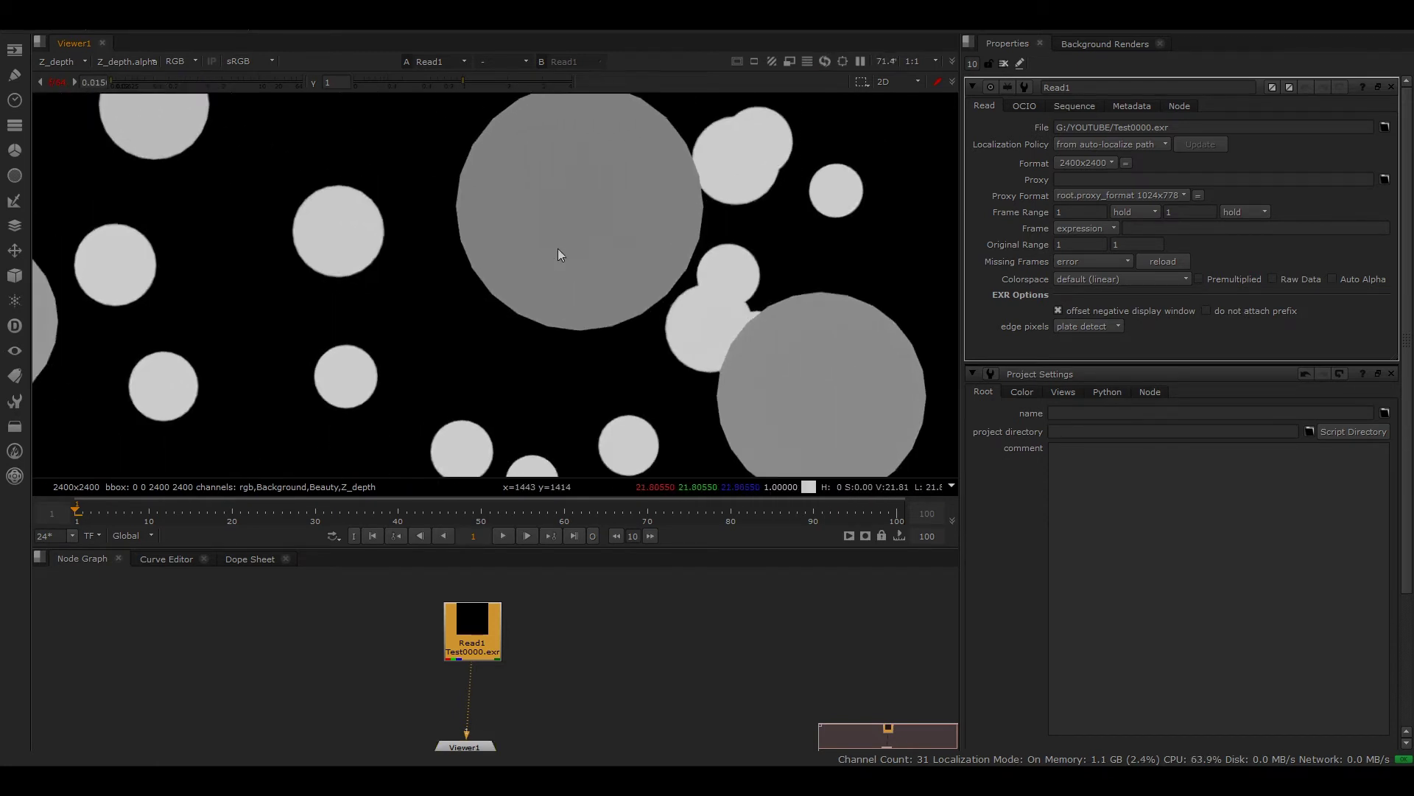
scroll(529, 231, "down", 1)
scroll(529, 231, "down", 1)
left_click(51, 82)
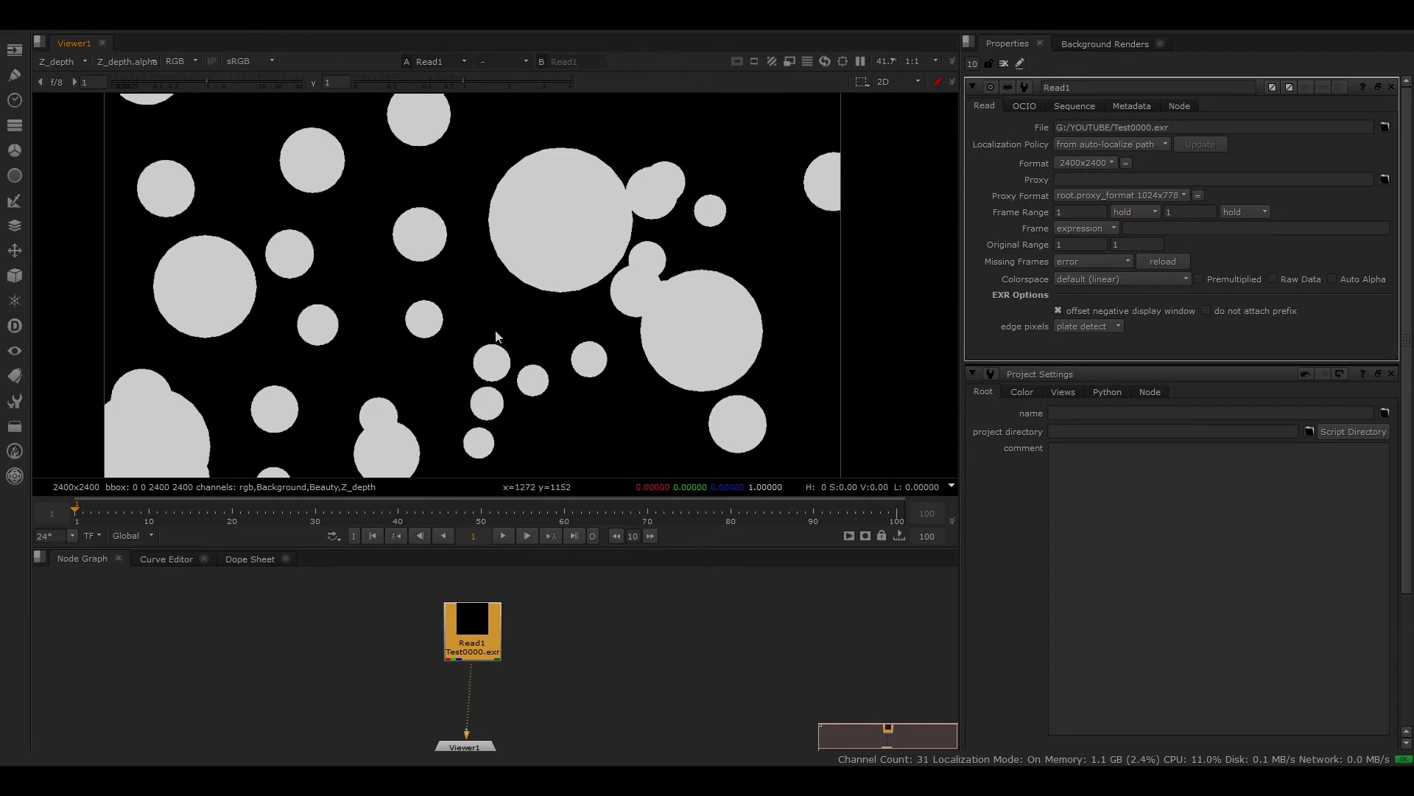
Switch the viewer back to the rgba layer and insert a Shuffle node between the Read node and the viewer.
left_click(48, 62)
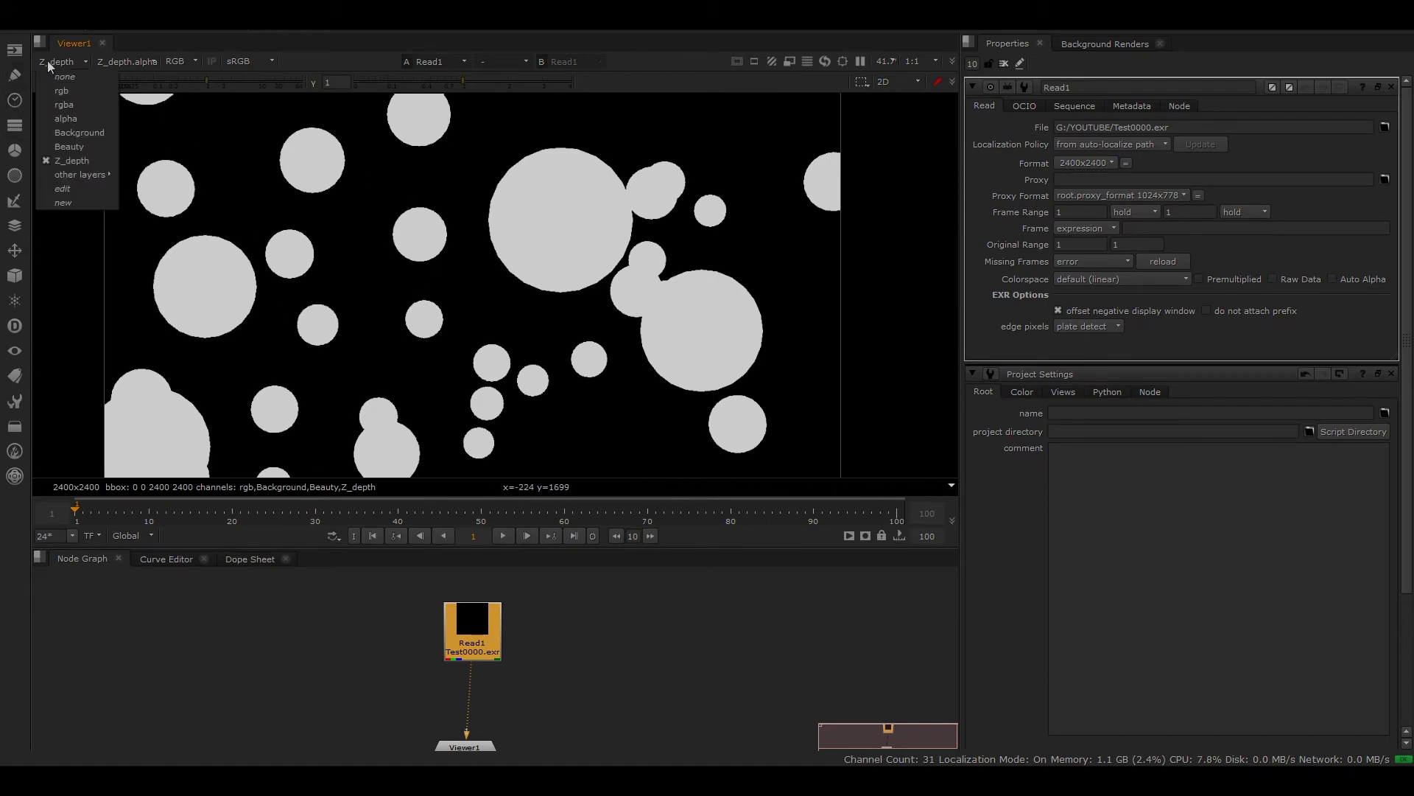
left_click(78, 104)
left_click(594, 661)
key("f")
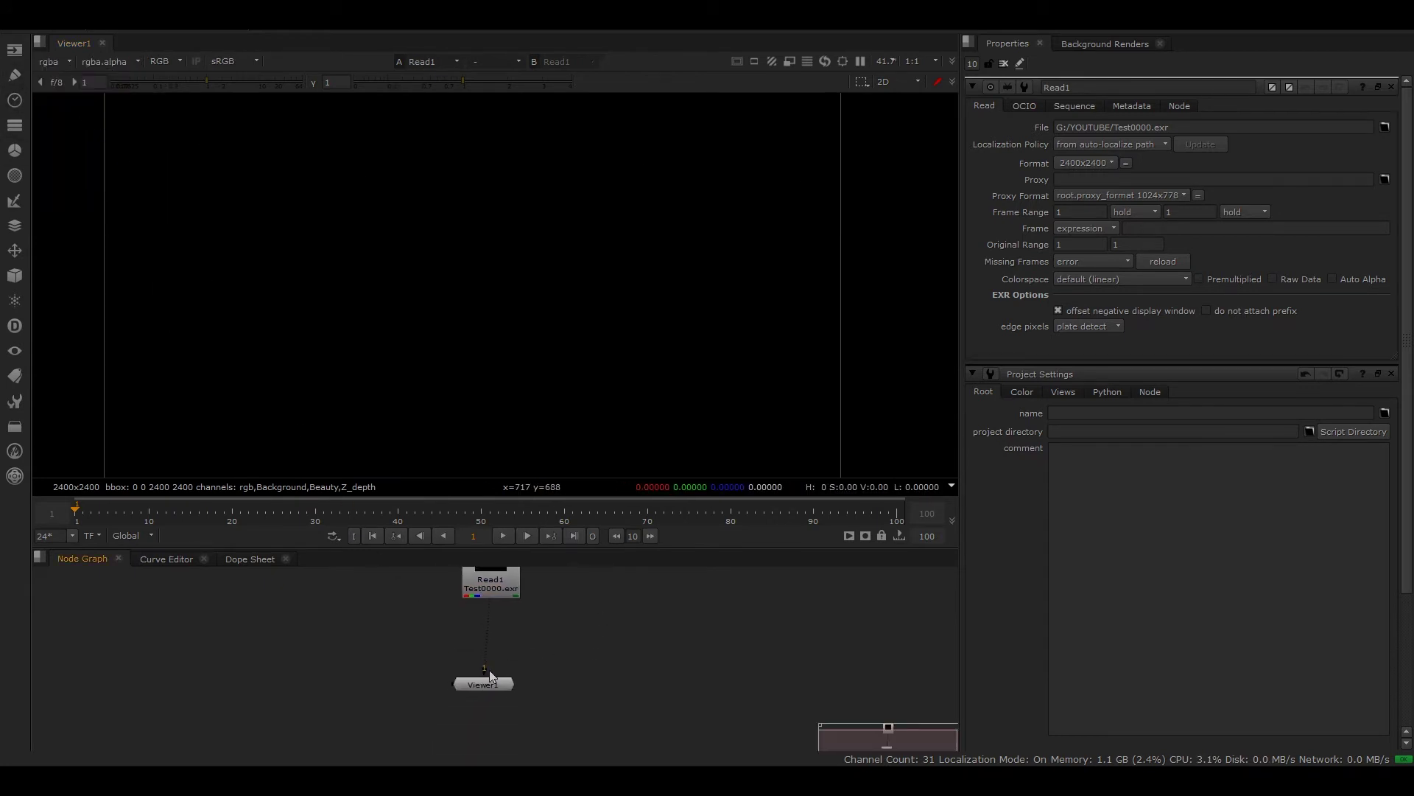
left_click_drag(490, 675, 499, 693)
key("Tab")
type("s")
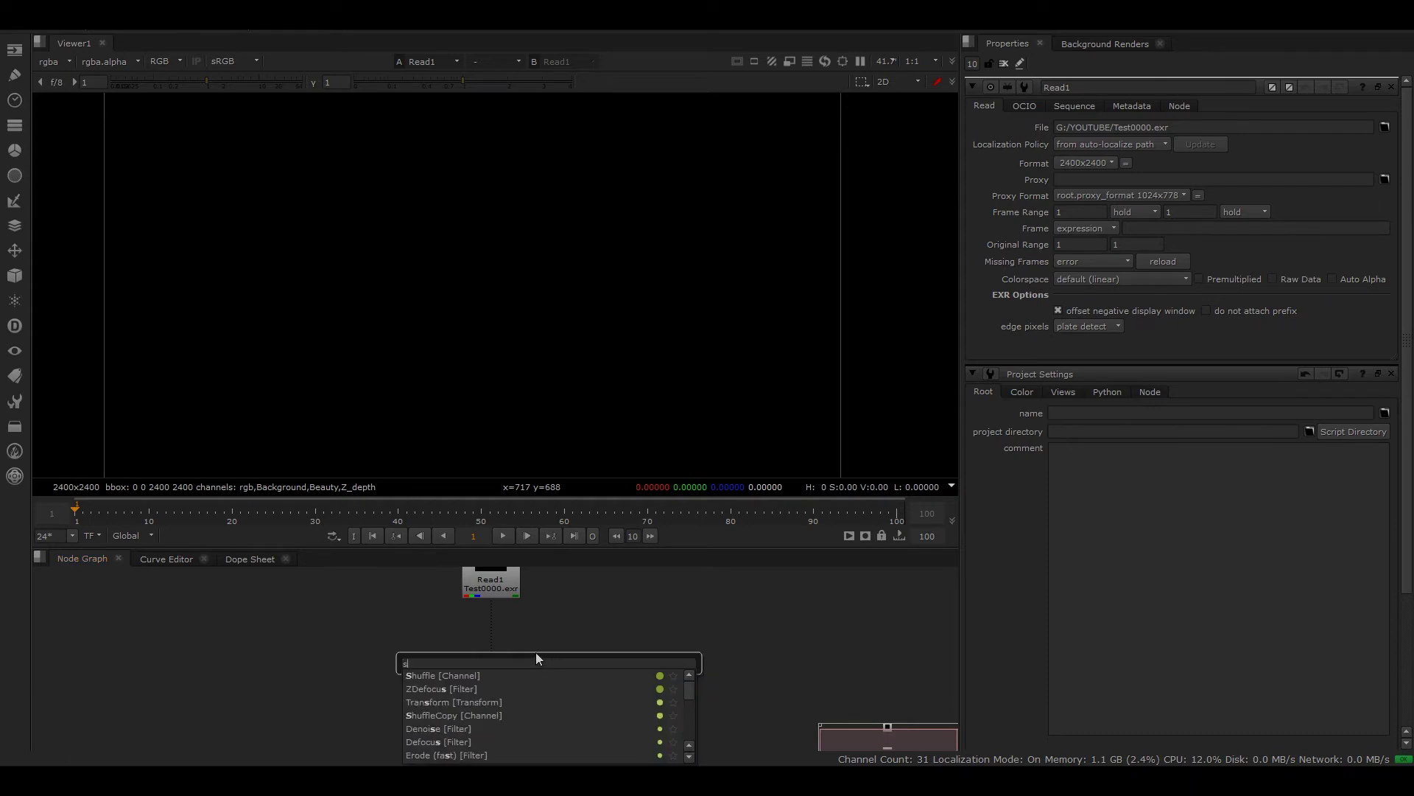
left_click(473, 675)
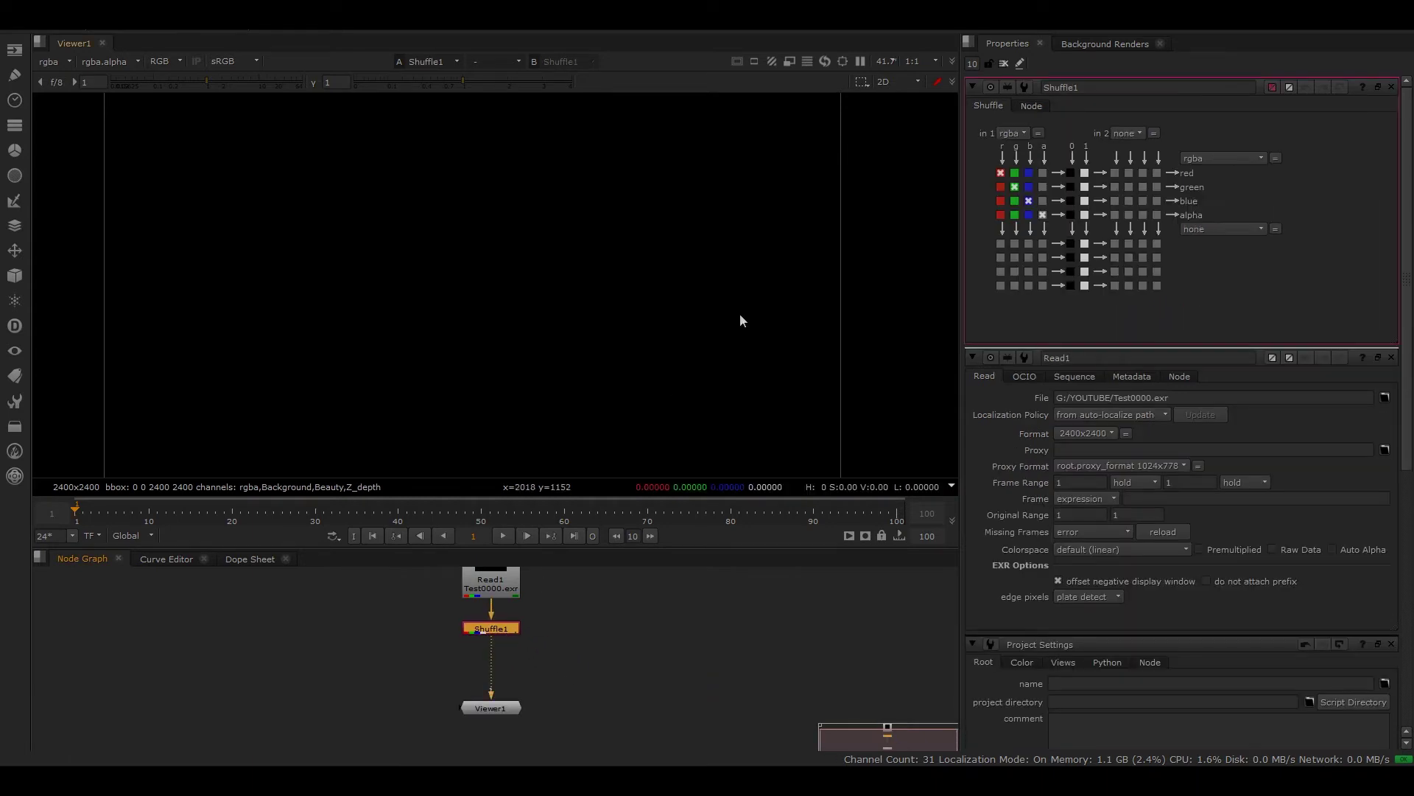
Set the Shuffle node's first input layer to Beauty and fit the whole image in the viewer.
left_click(1010, 133)
left_click(1046, 220)
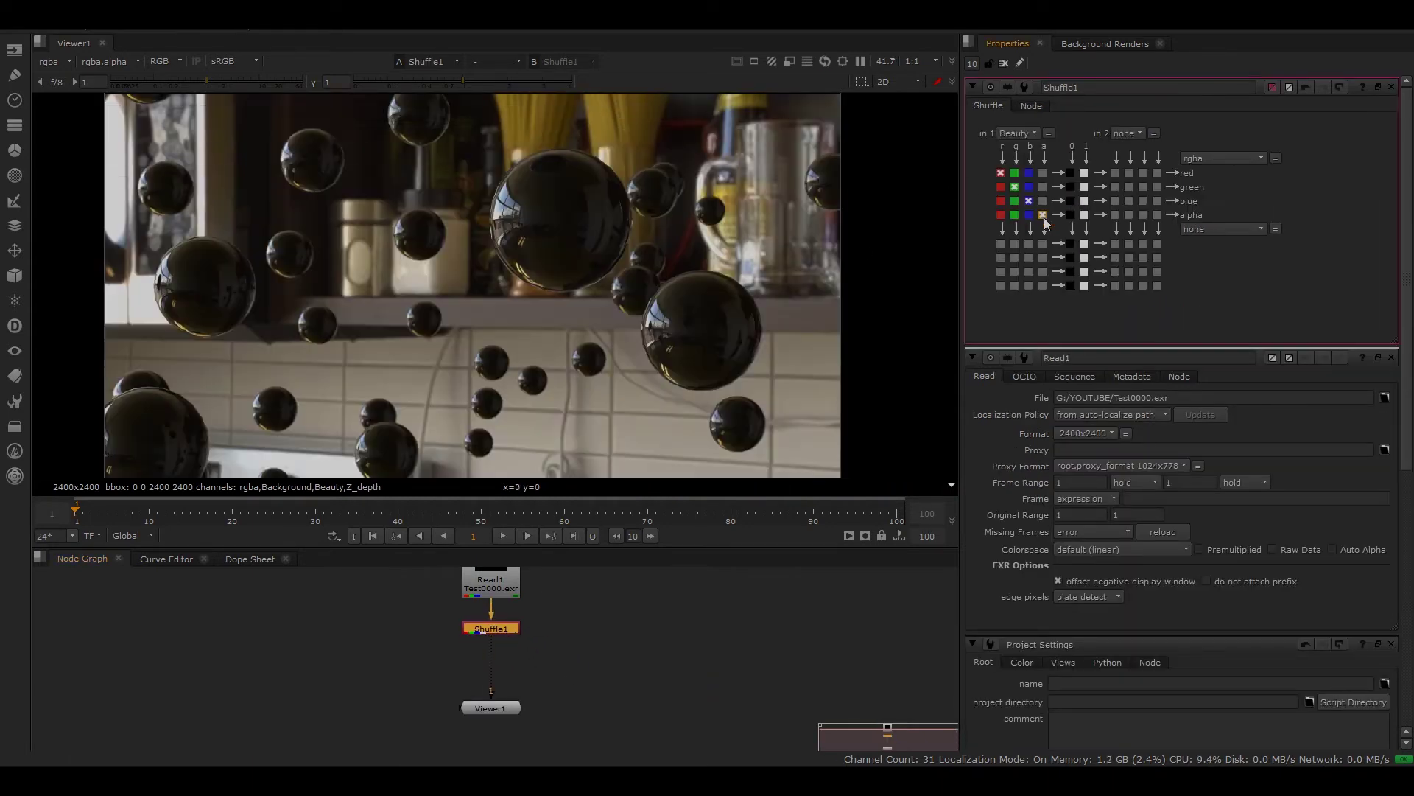
key("f")
left_click(573, 644)
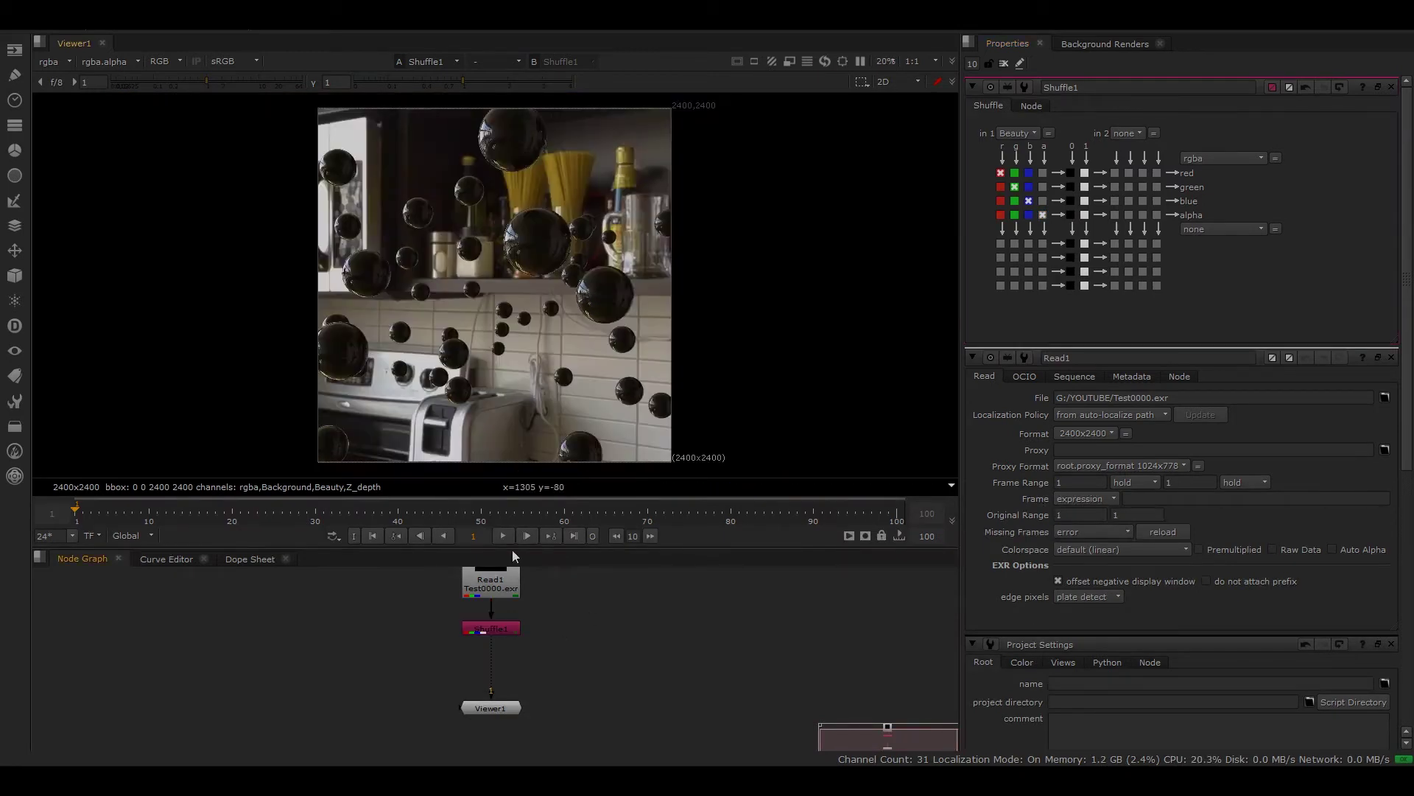
Add a ZDefocus node and insert it between the Shuffle node and the viewer.
mouse_move(493, 708)
left_mouse_down()
mouse_move(483, 750)
mouse_move(504, 750)
mouse_move(502, 736)
left_mouse_up()
left_click(534, 683)
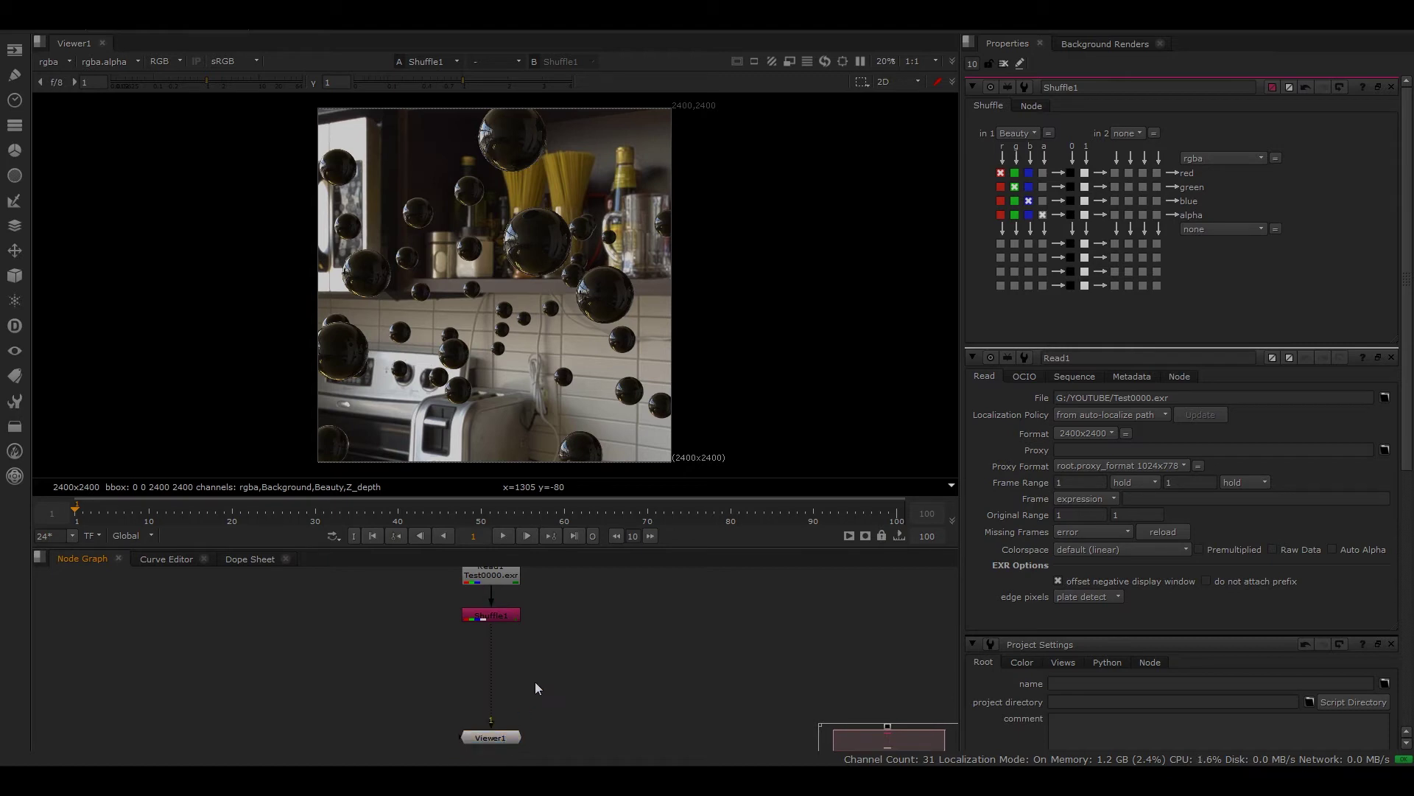
key("Tab")
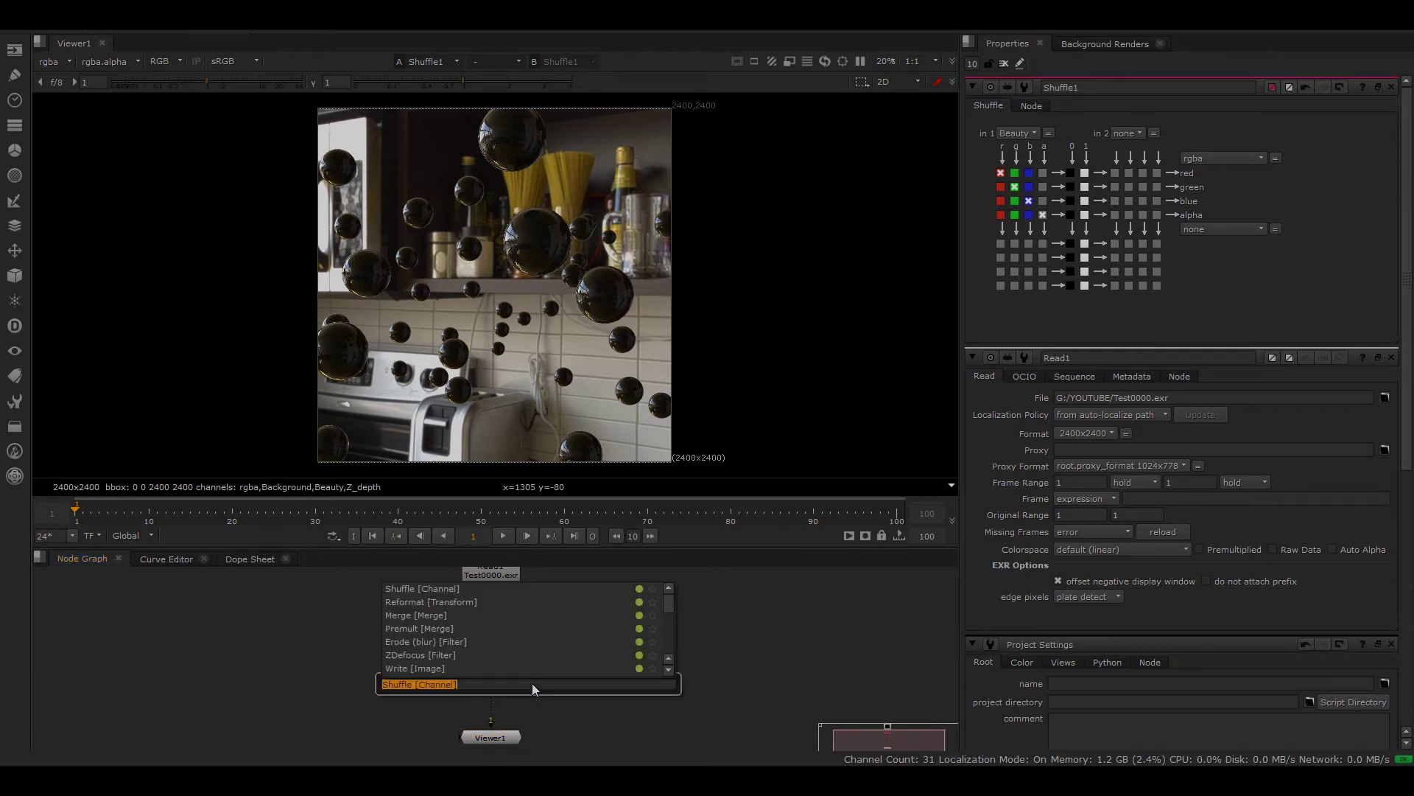
type("zd")
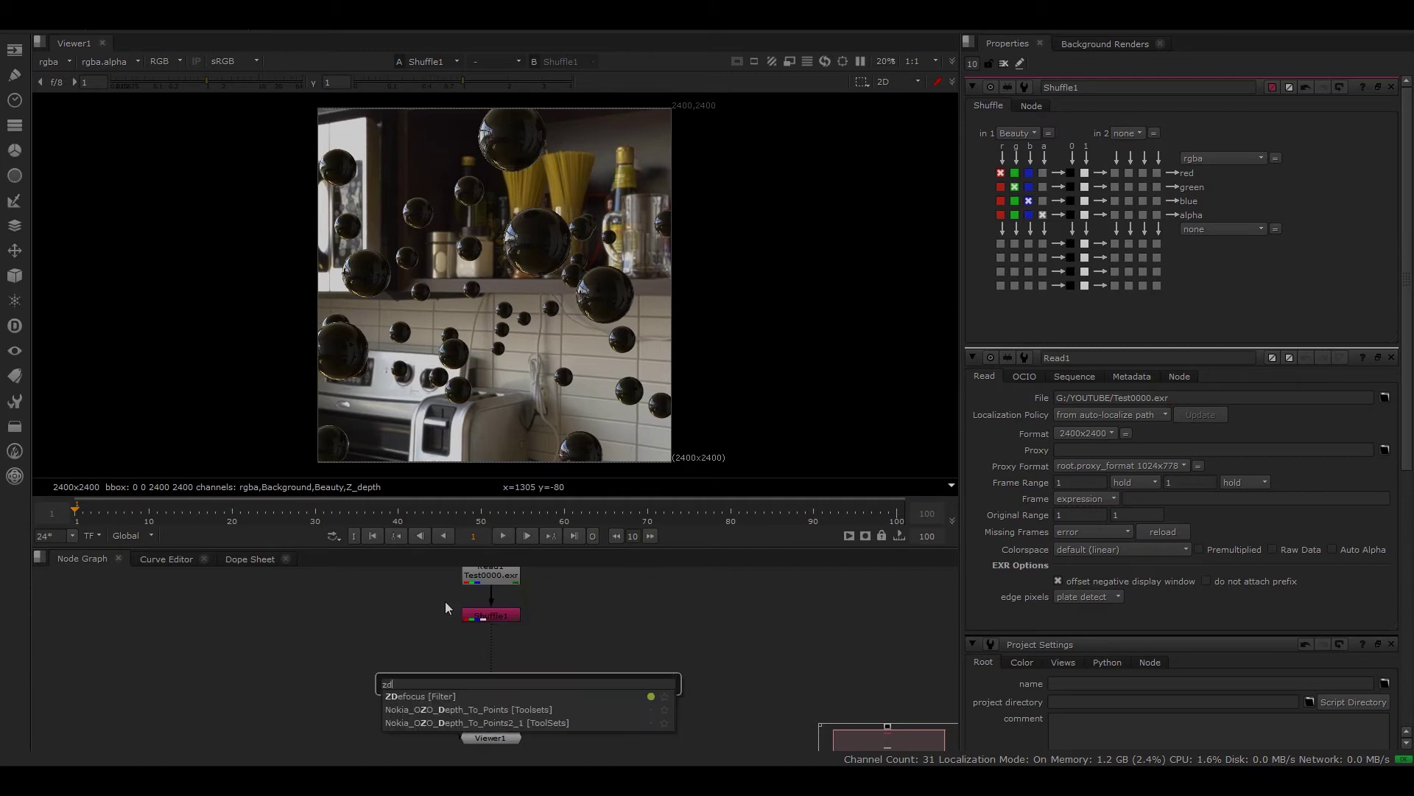
left_click(430, 695)
left_click(613, 700)
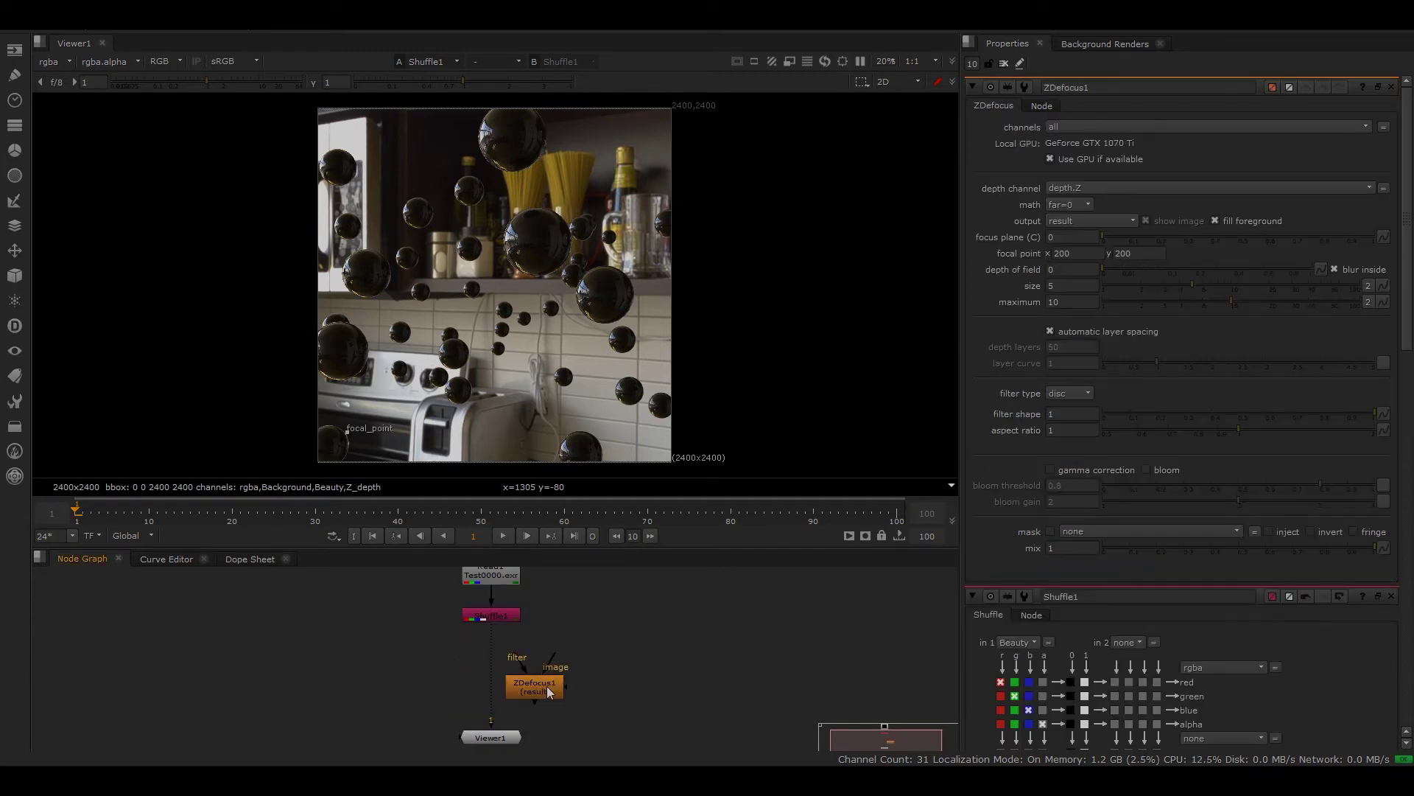
left_click_drag(546, 685, 496, 667)
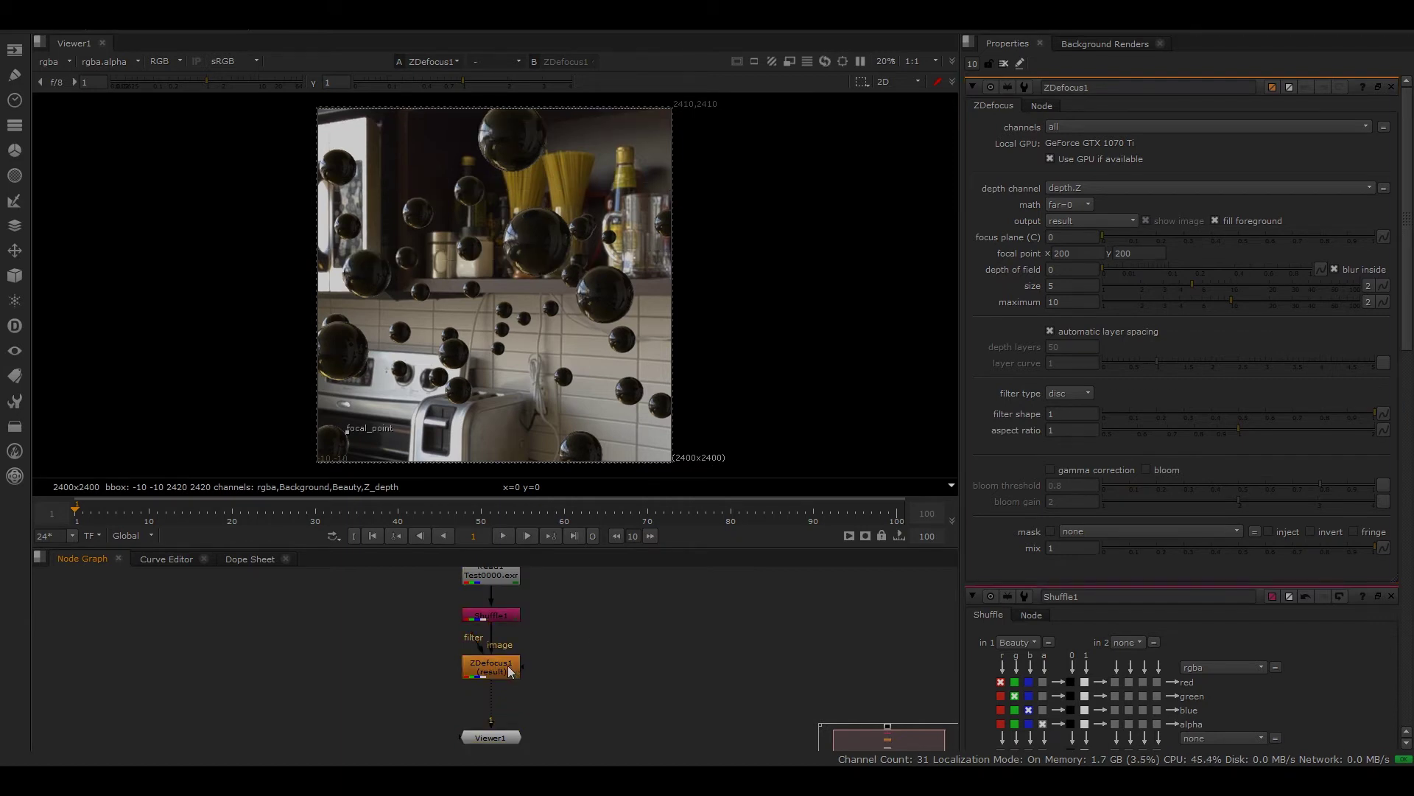
Compare the image with the ZDefocus node disabled and enabled.
left_click(509, 669)
key("d")
key("d")
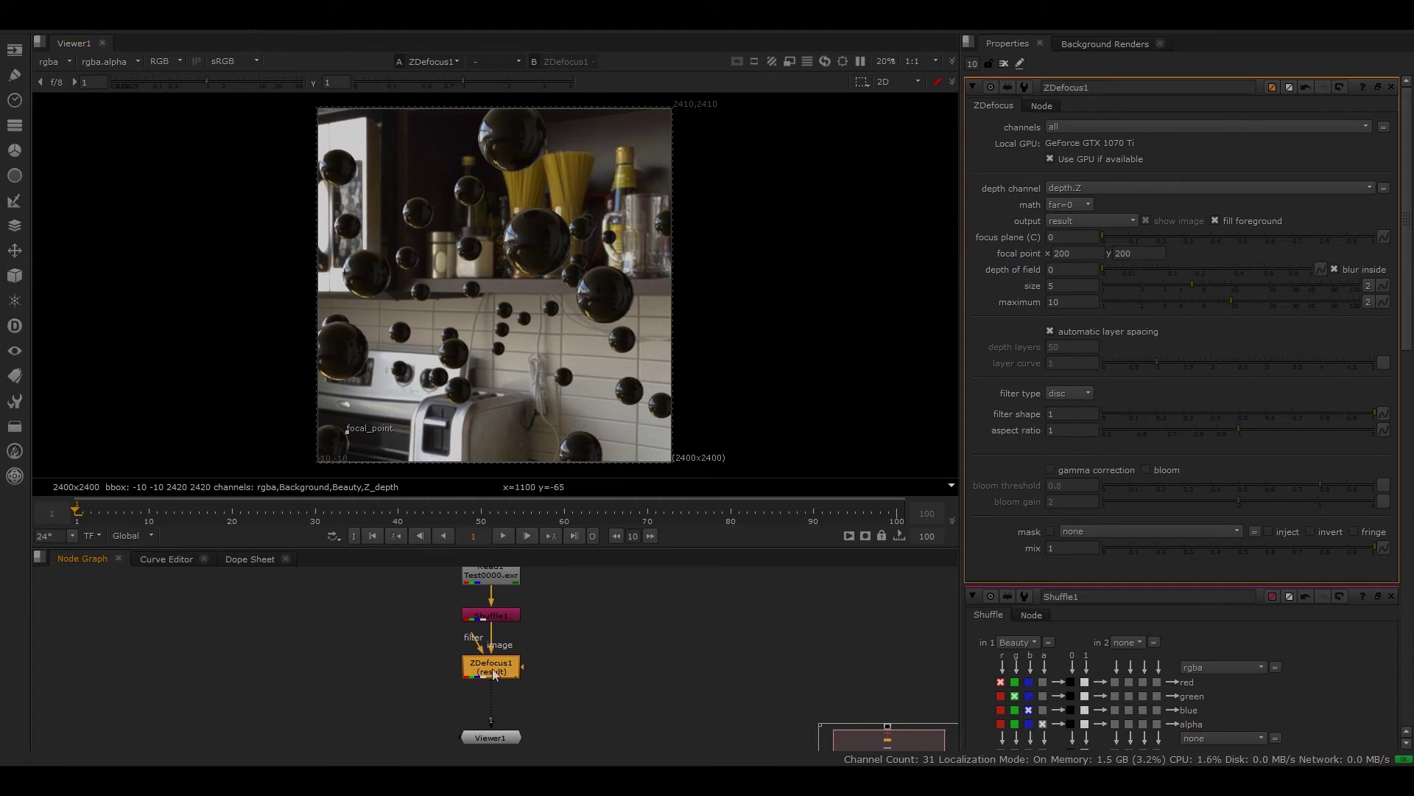
Move the ZDefocus focal point onto the large central sphere, at about x 1482, y 1492.
scroll(551, 338, "up", 4)
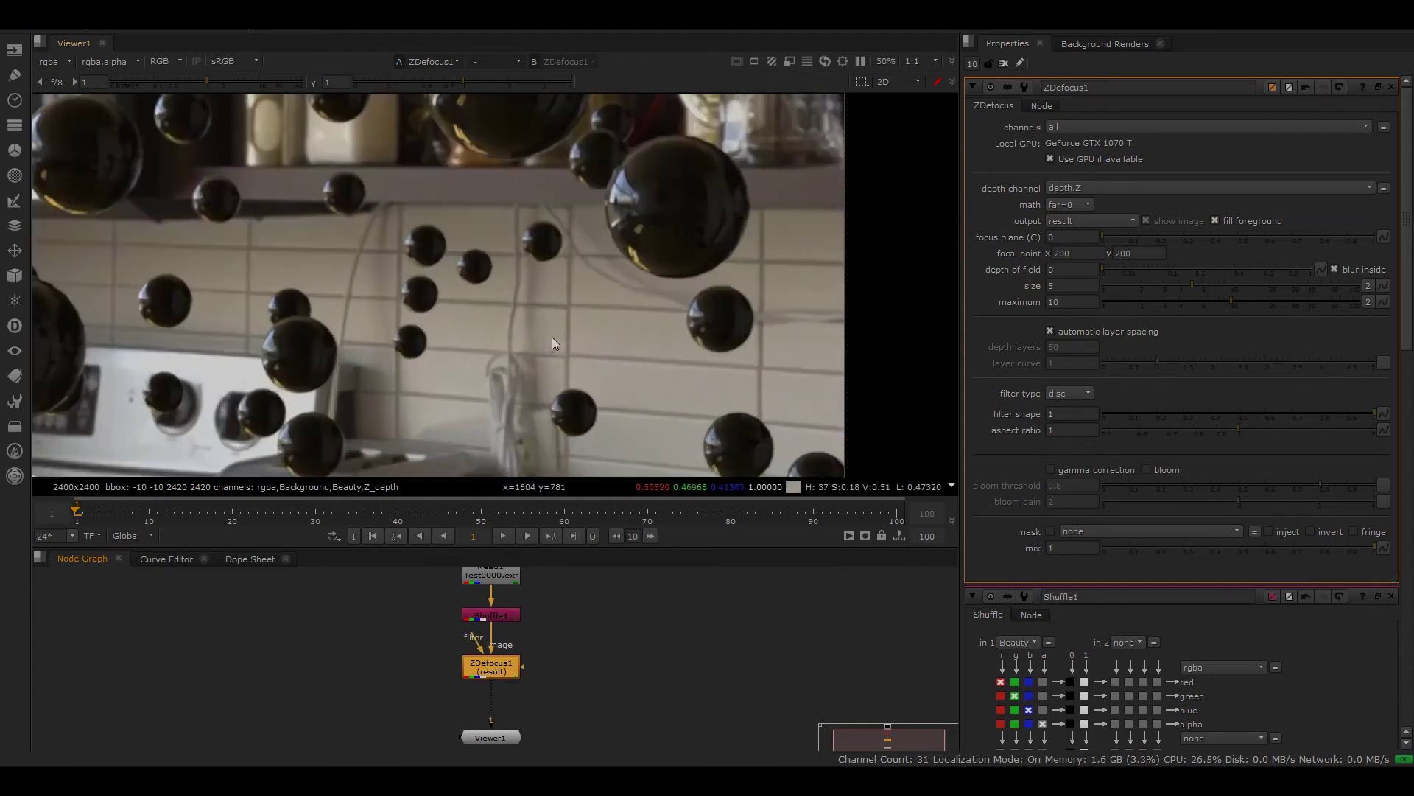
middle_click_drag(688, 241, 690, 135)
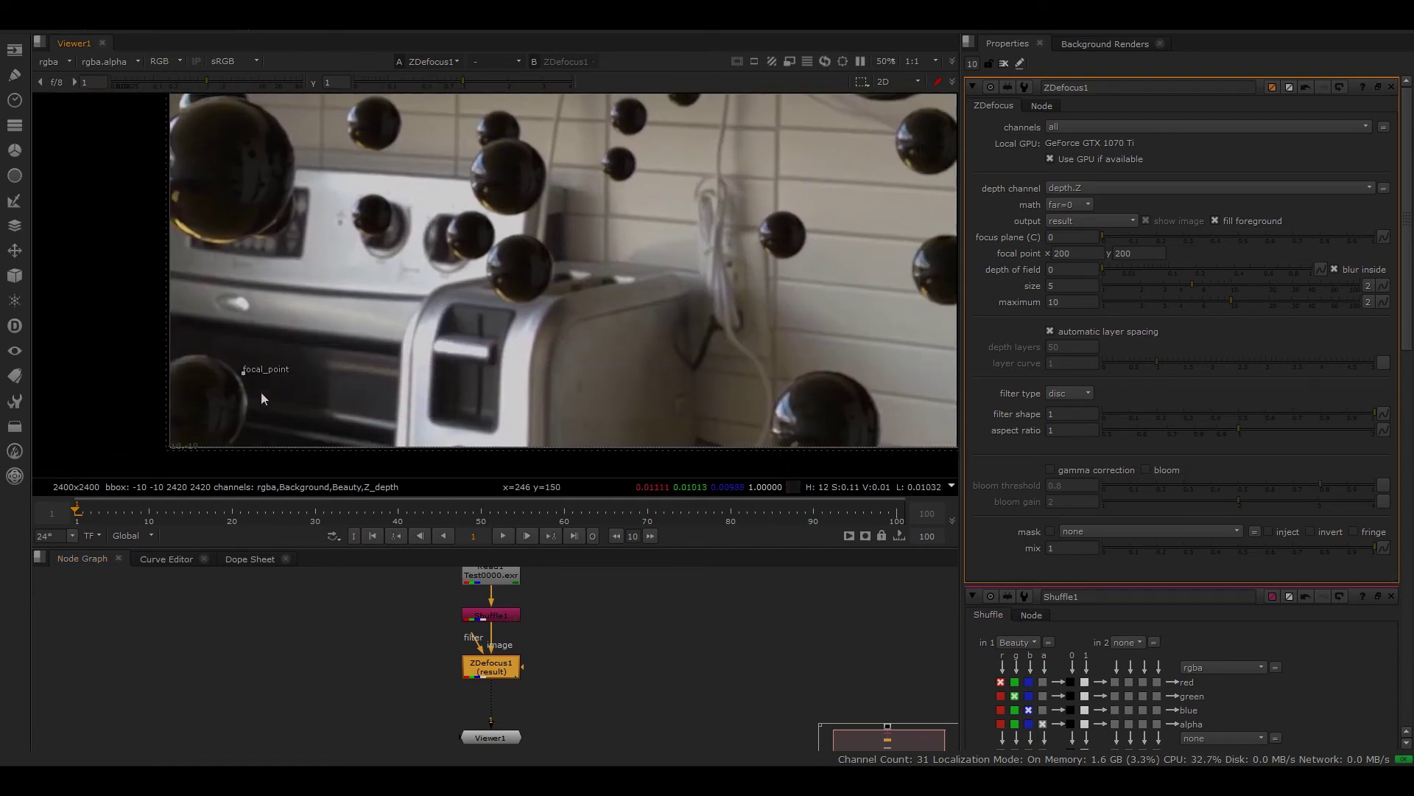
left_click_drag(243, 375, 457, 260)
middle_click_drag(457, 260, 374, 463)
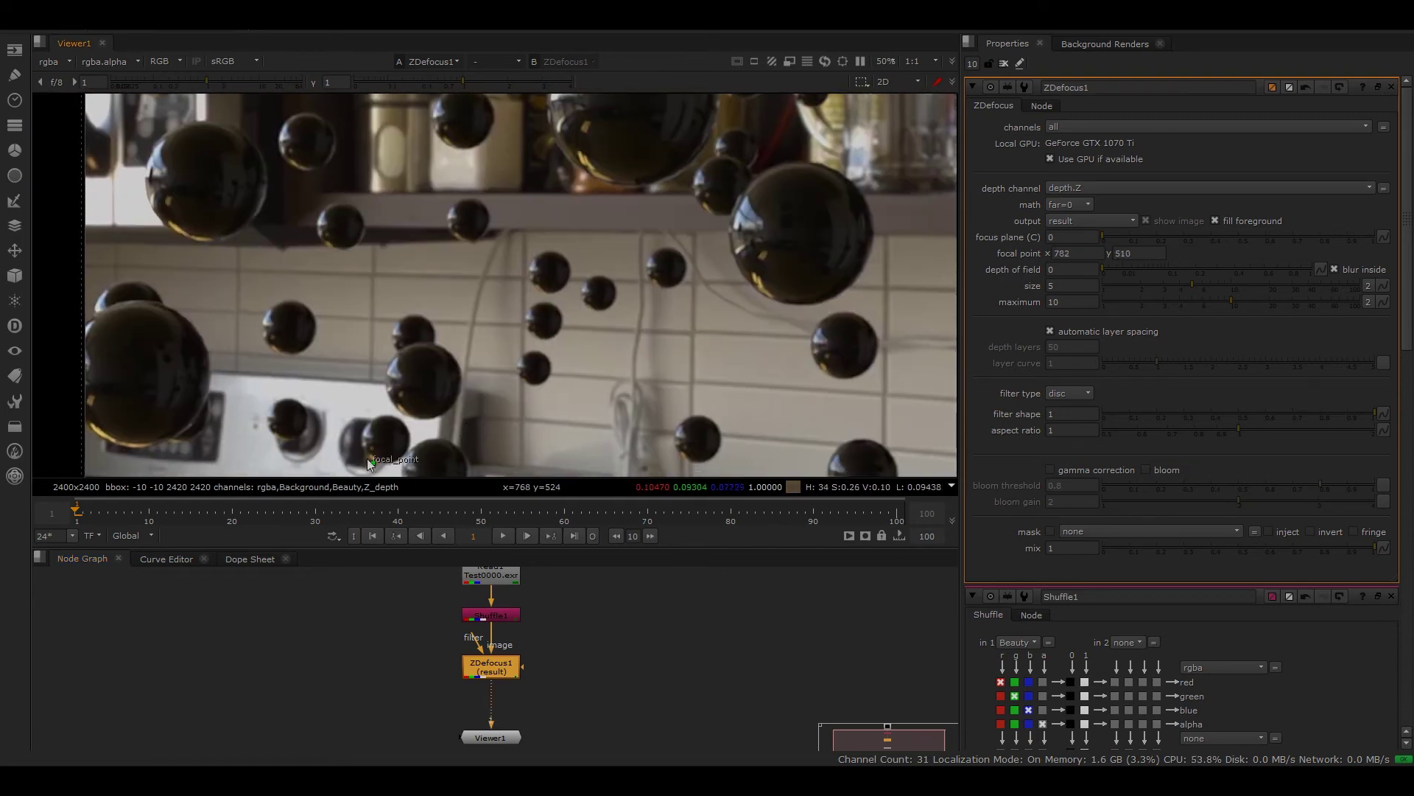
left_click_drag(375, 462, 676, 203)
middle_click_drag(708, 226, 622, 389)
scroll(622, 389, "down", 1)
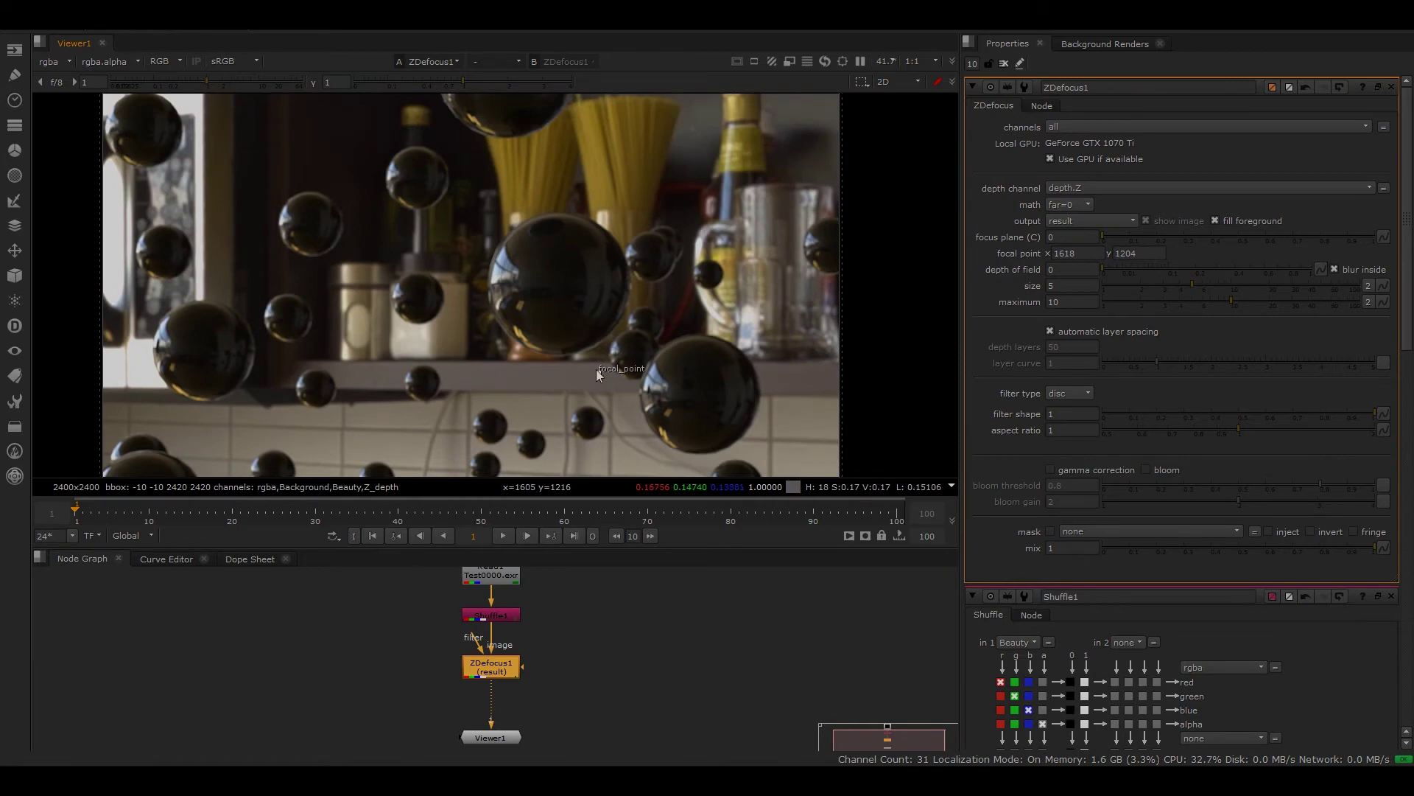
left_click_drag(595, 369, 555, 286)
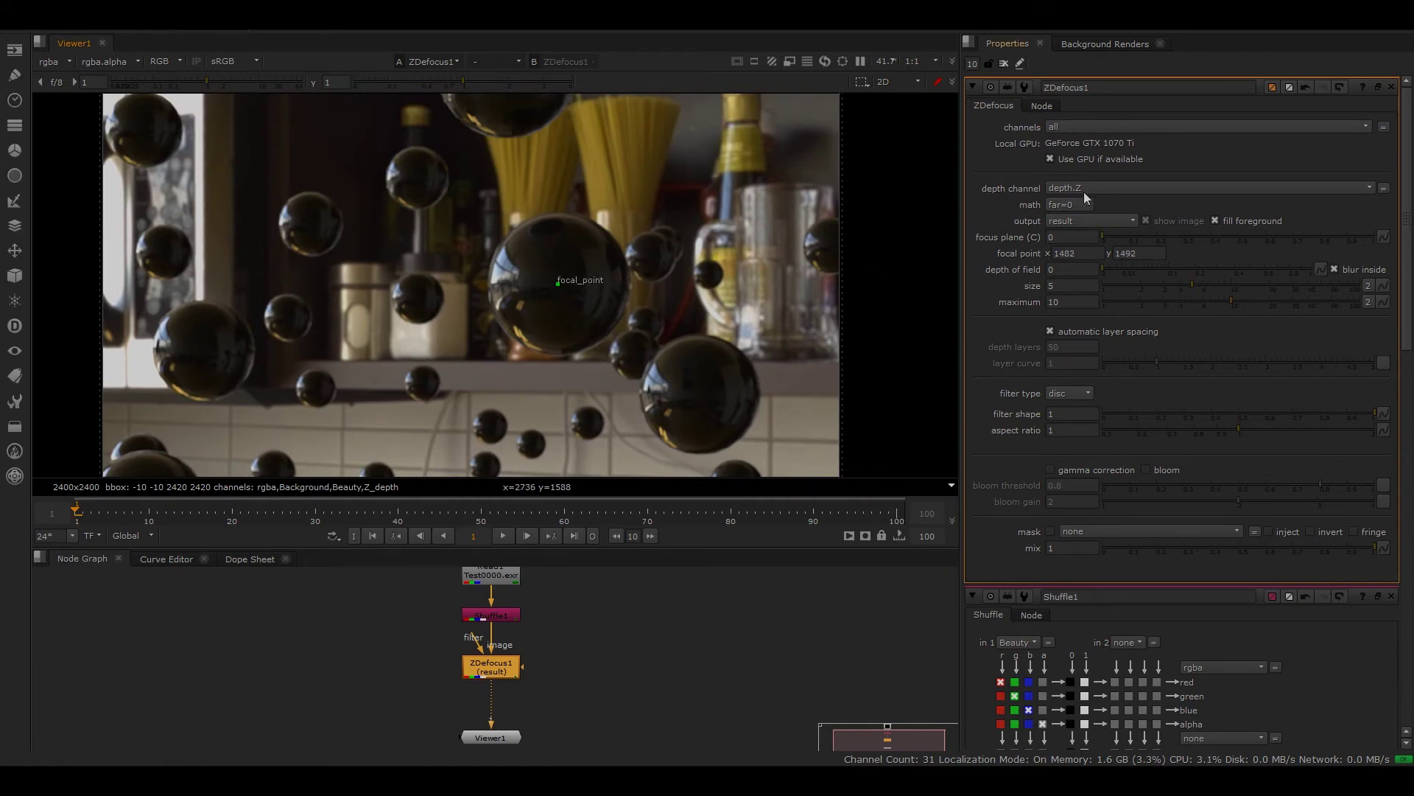
Set the ZDefocus node's depth channel to Z_depth.red.
key("space")
key("space")
left_click(1129, 188)
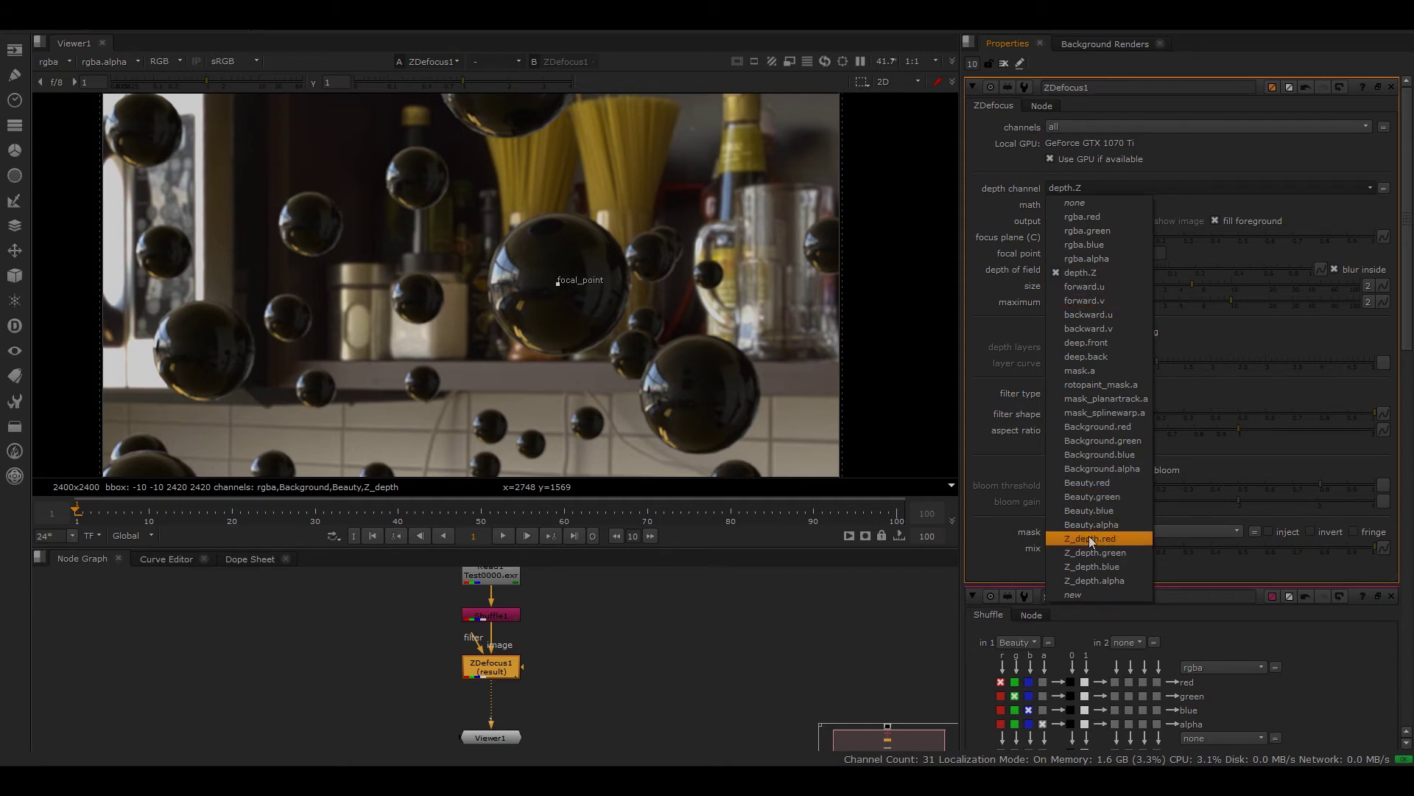
left_click(64, 66)
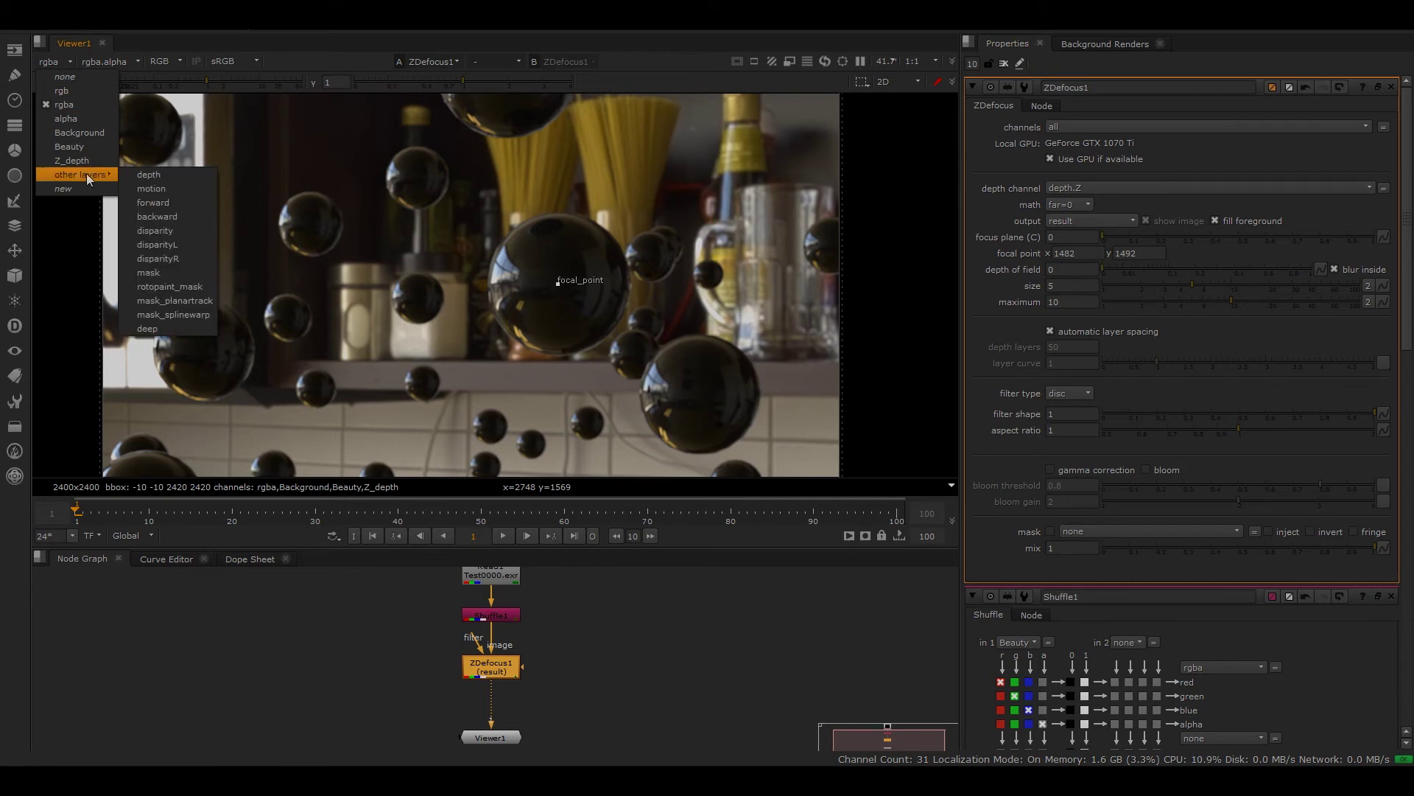
left_click(1106, 188)
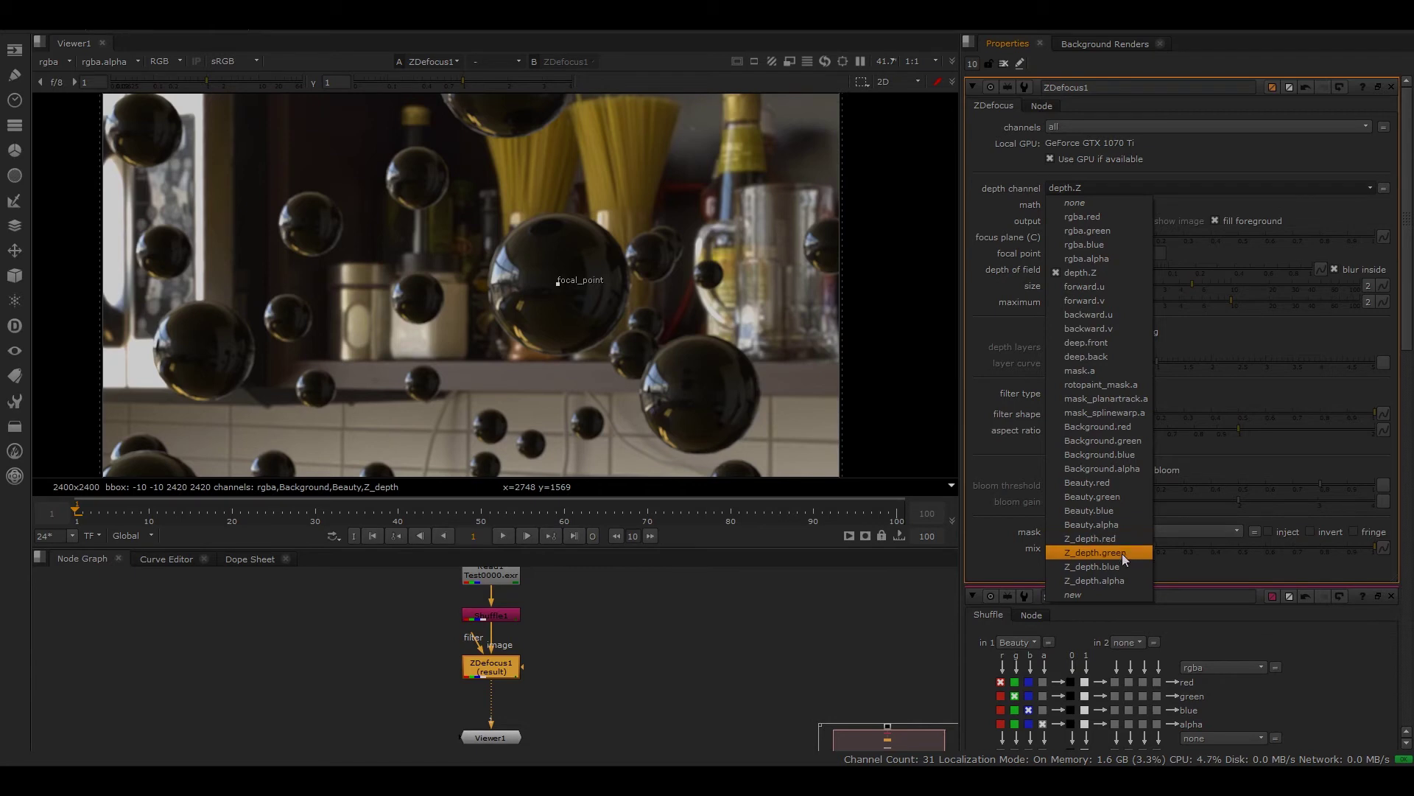
left_click(1108, 539)
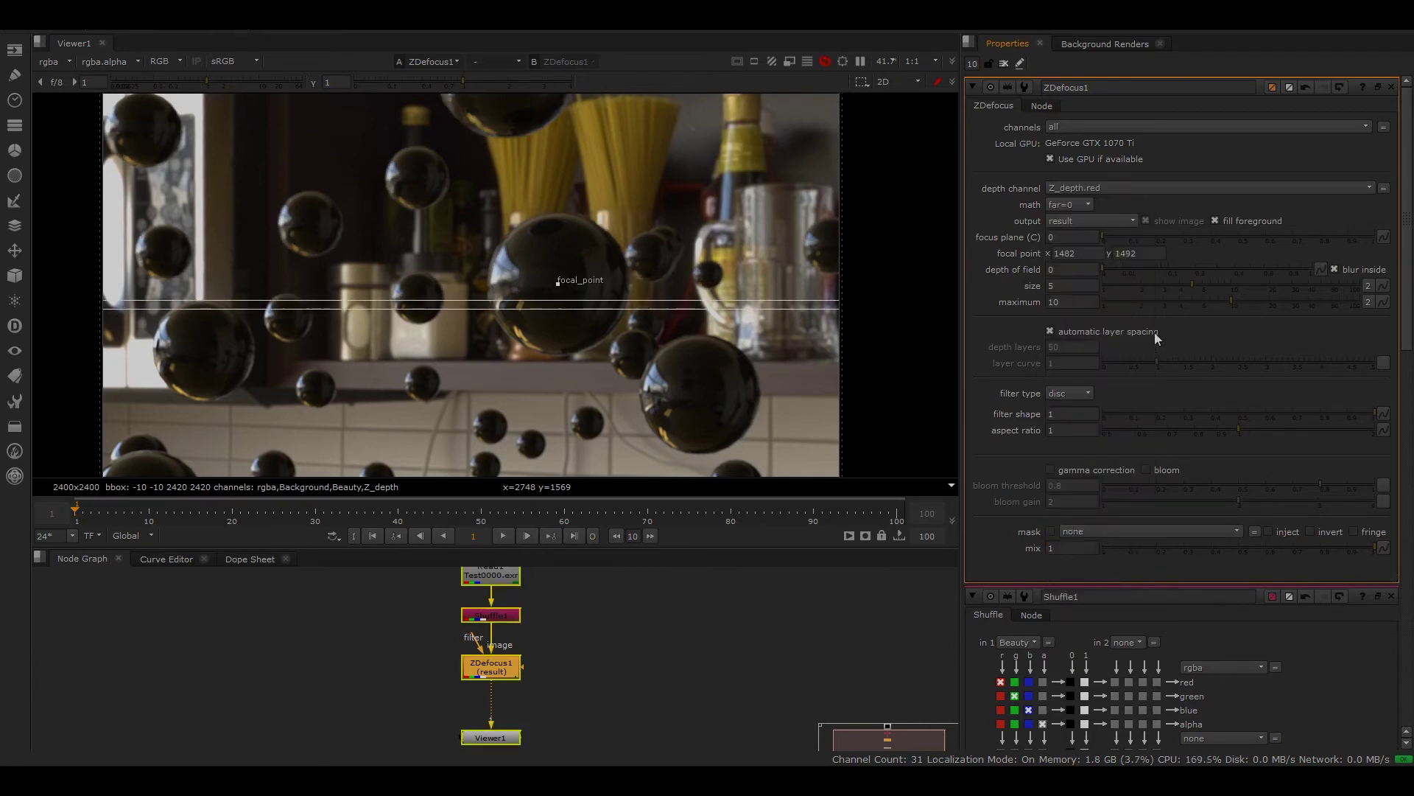
Set the ZDefocus math to depth and its output to focal plane setup.
left_click(1077, 206)
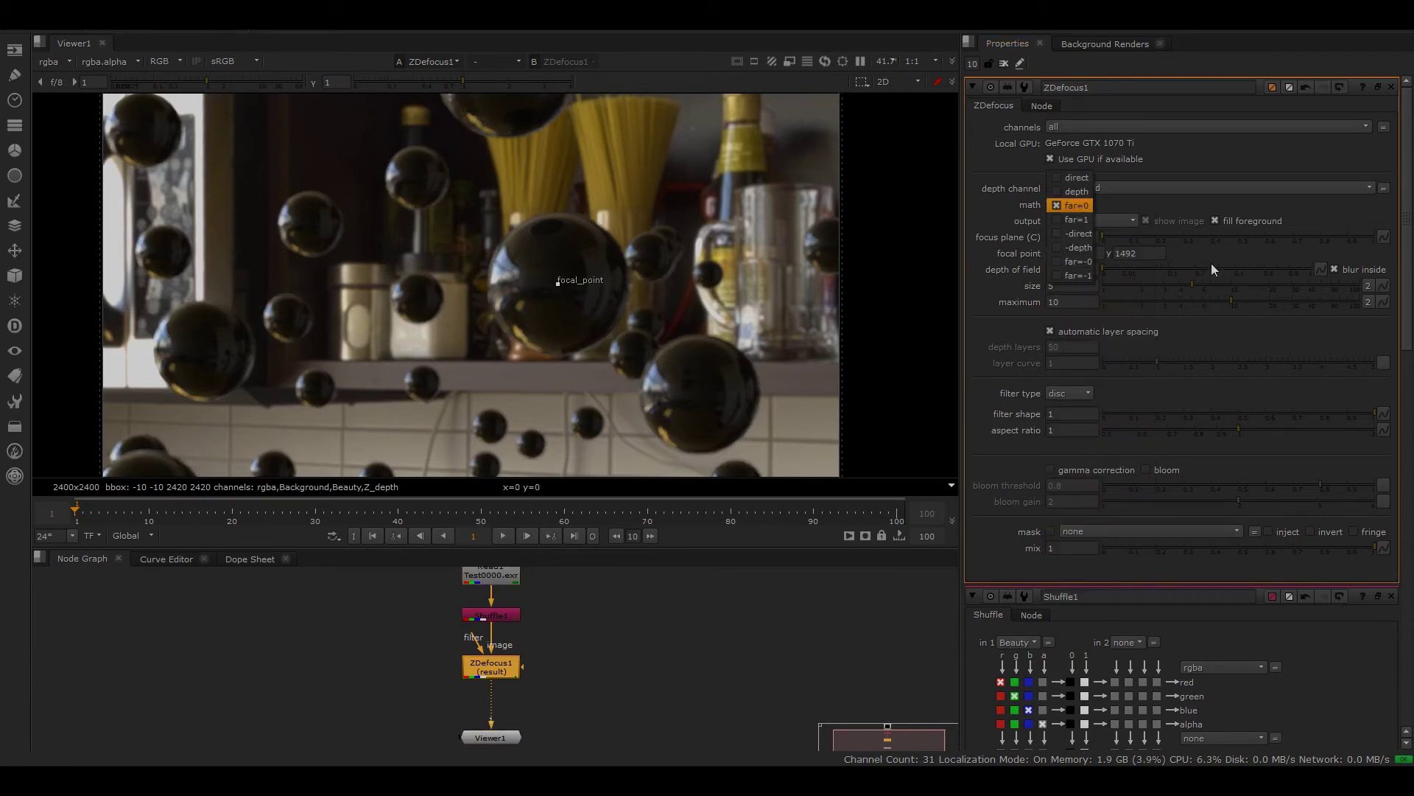
left_click(1076, 193)
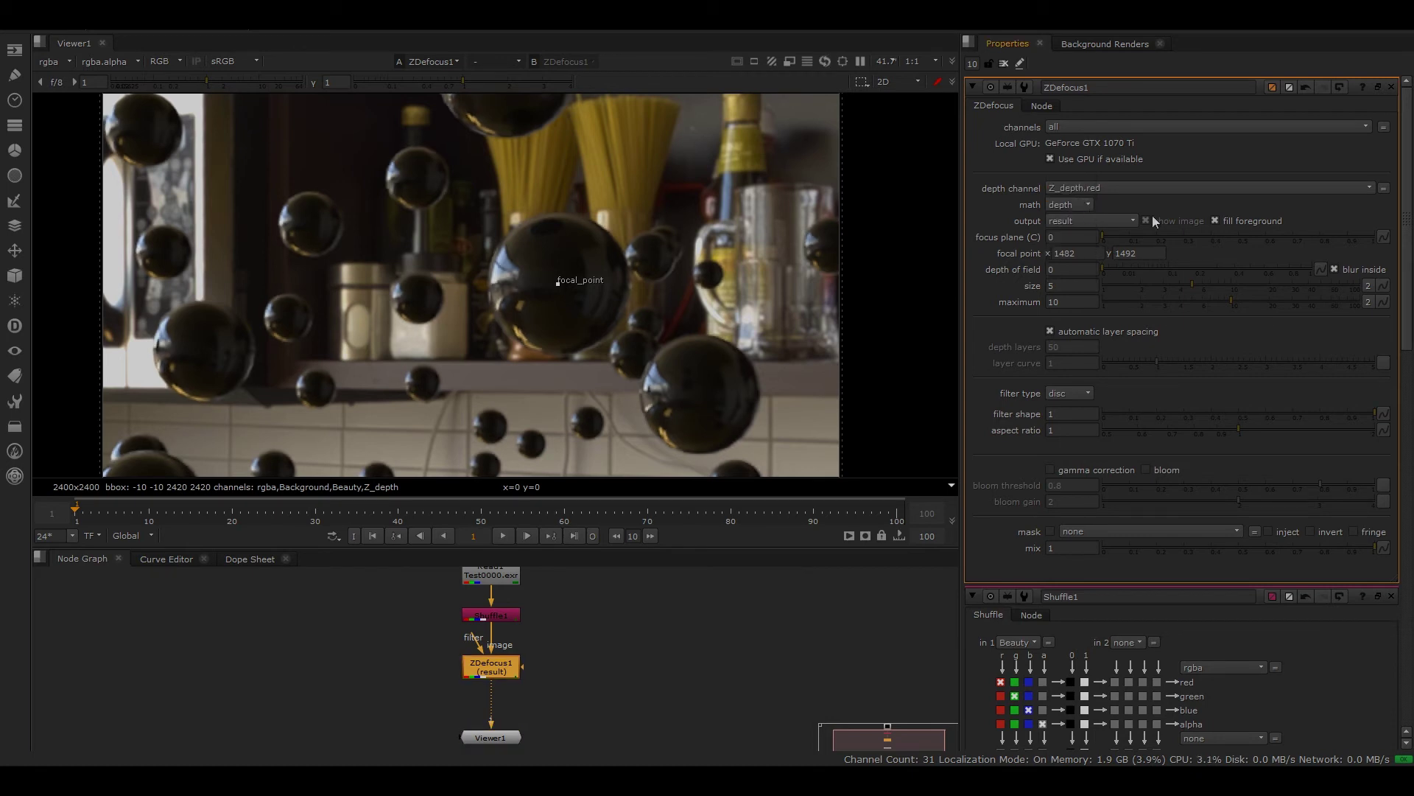
left_click(1080, 222)
left_click(1116, 236)
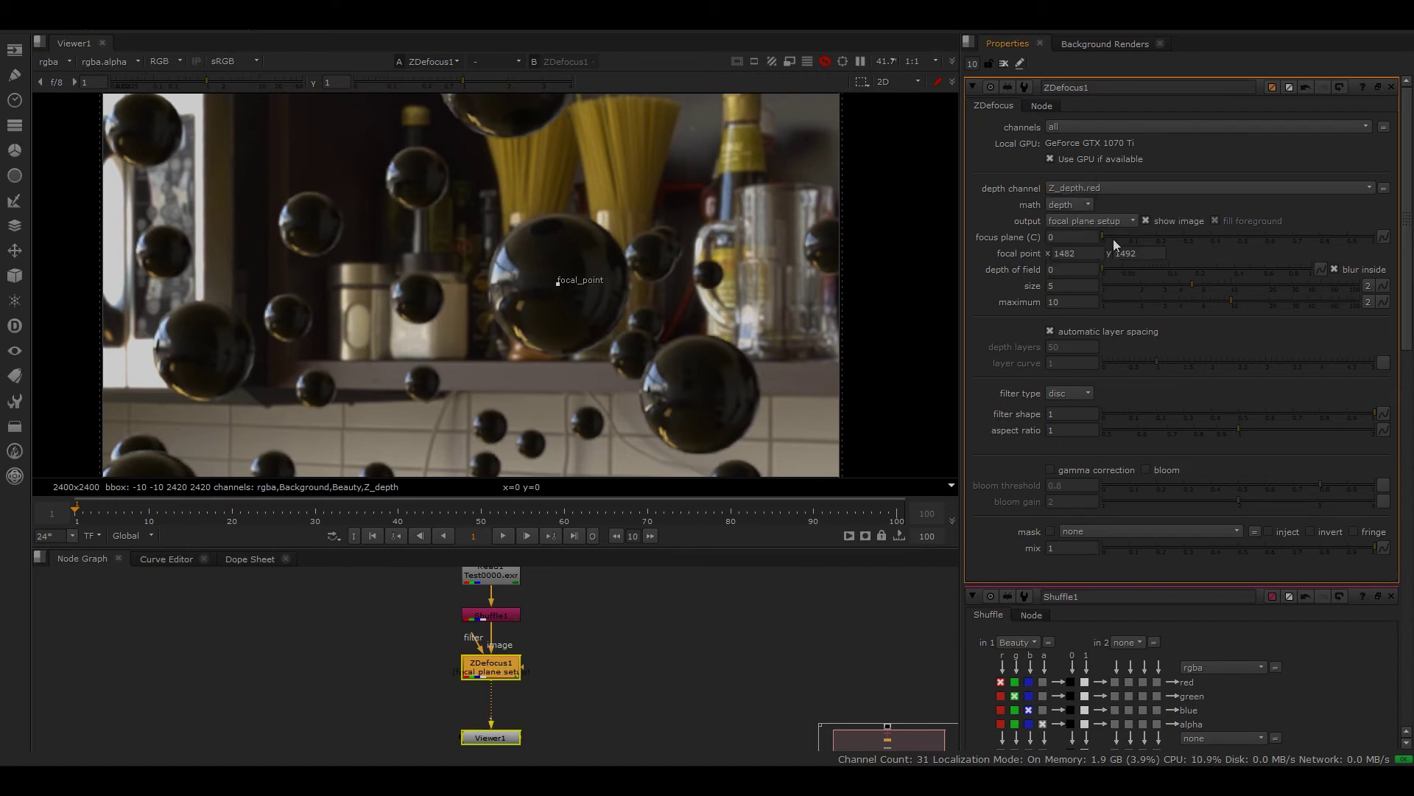
middle_click_drag(634, 292, 691, 283)
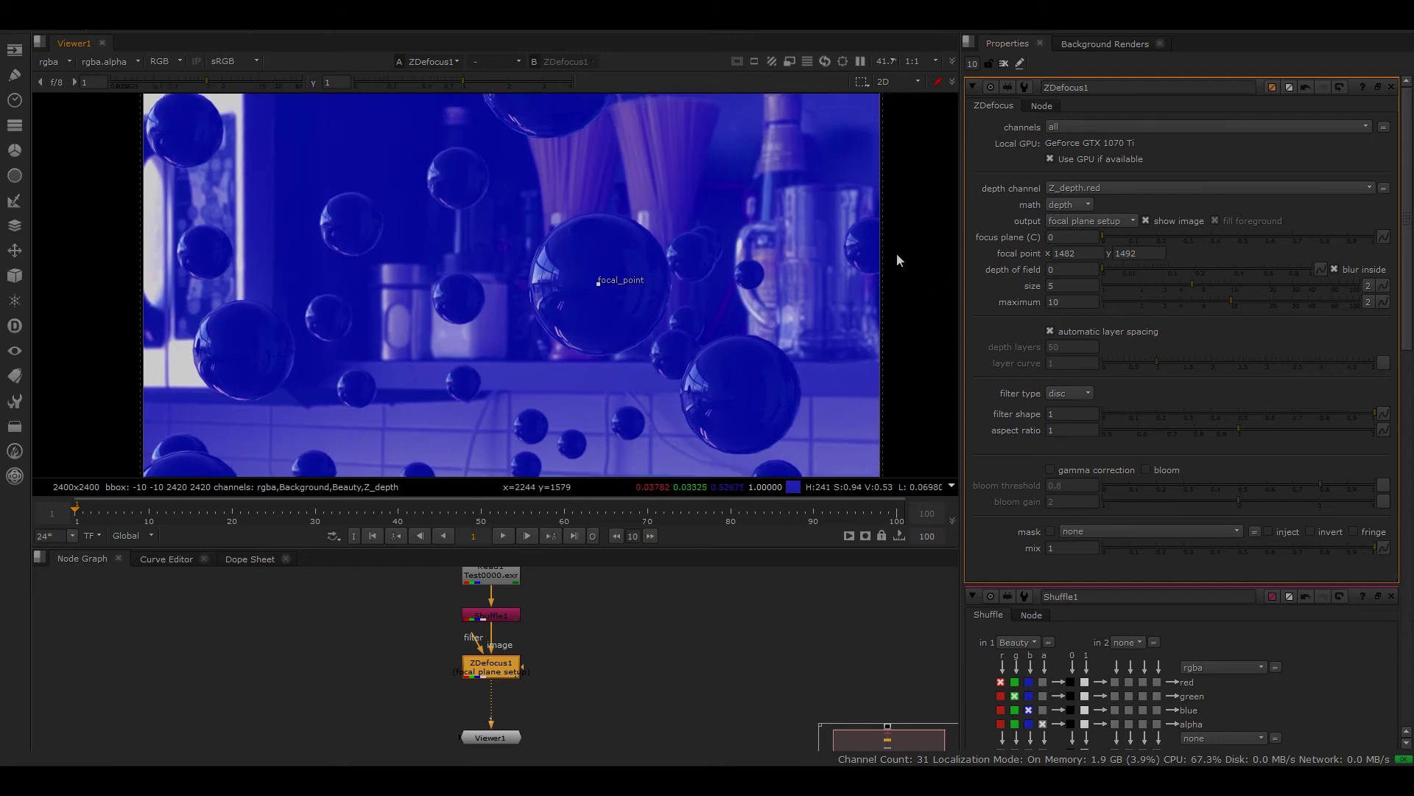
Set the focus plane to 20 and move the focal point on the large central sphere to about x 1480, y 1506.
left_click(1072, 237)
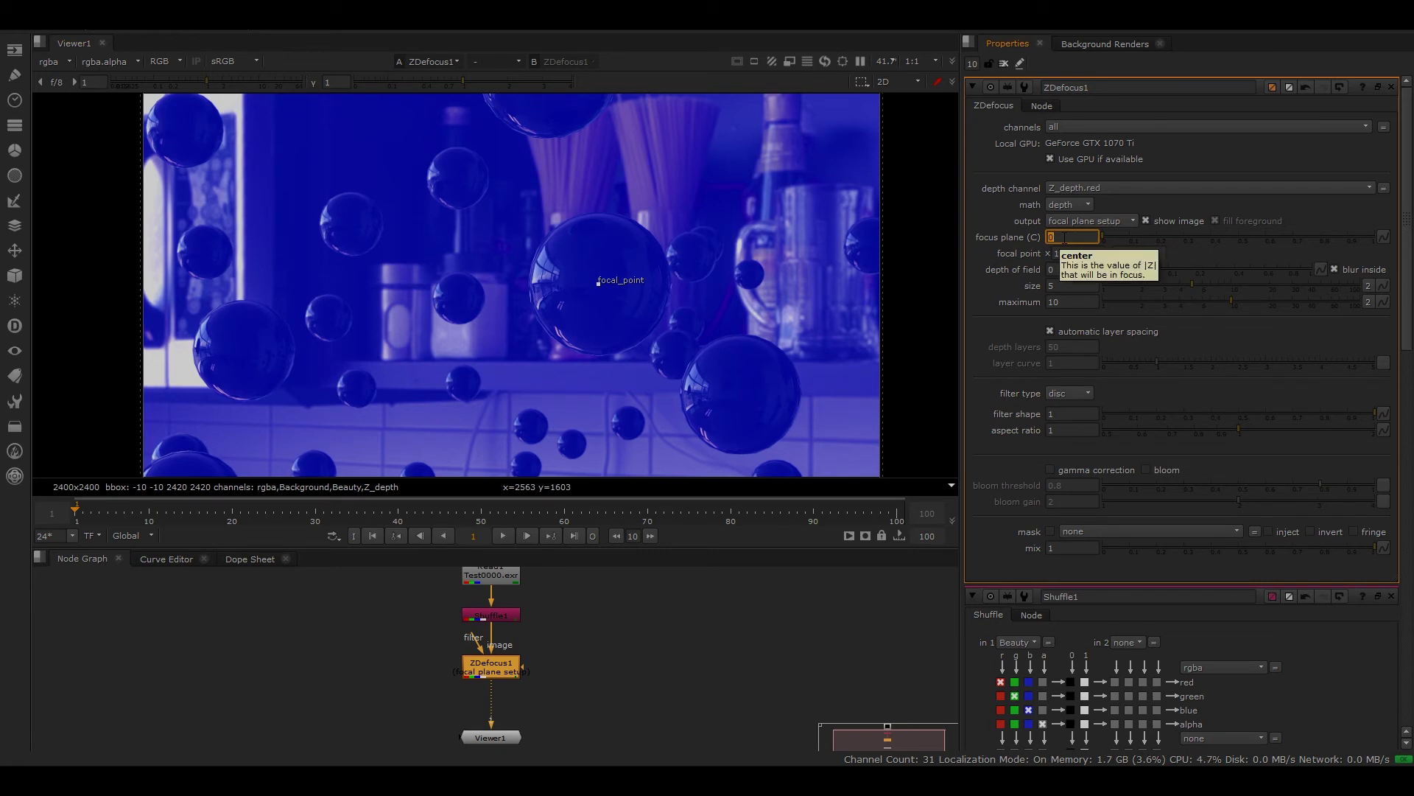
type("20")
key("Return")
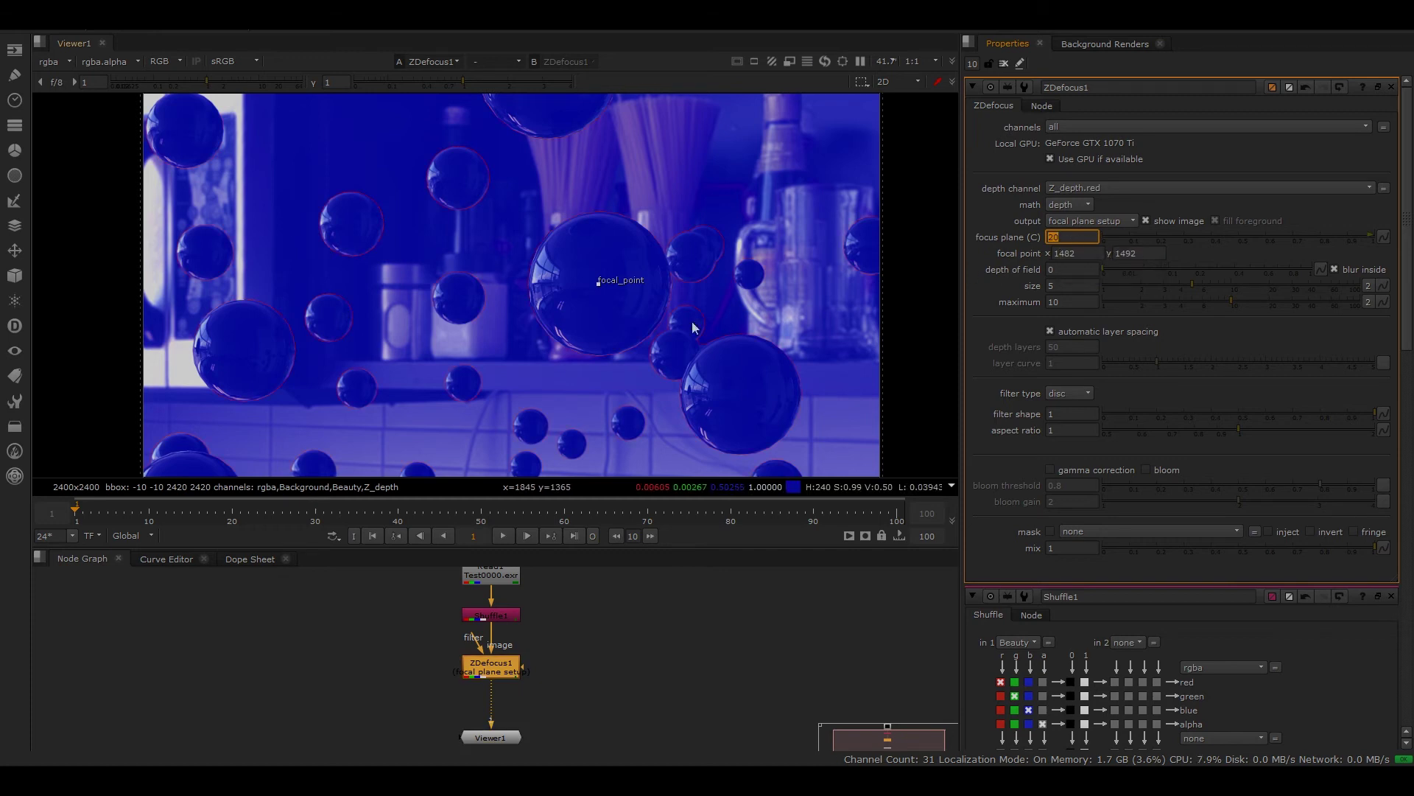
left_click_drag(598, 282, 599, 278)
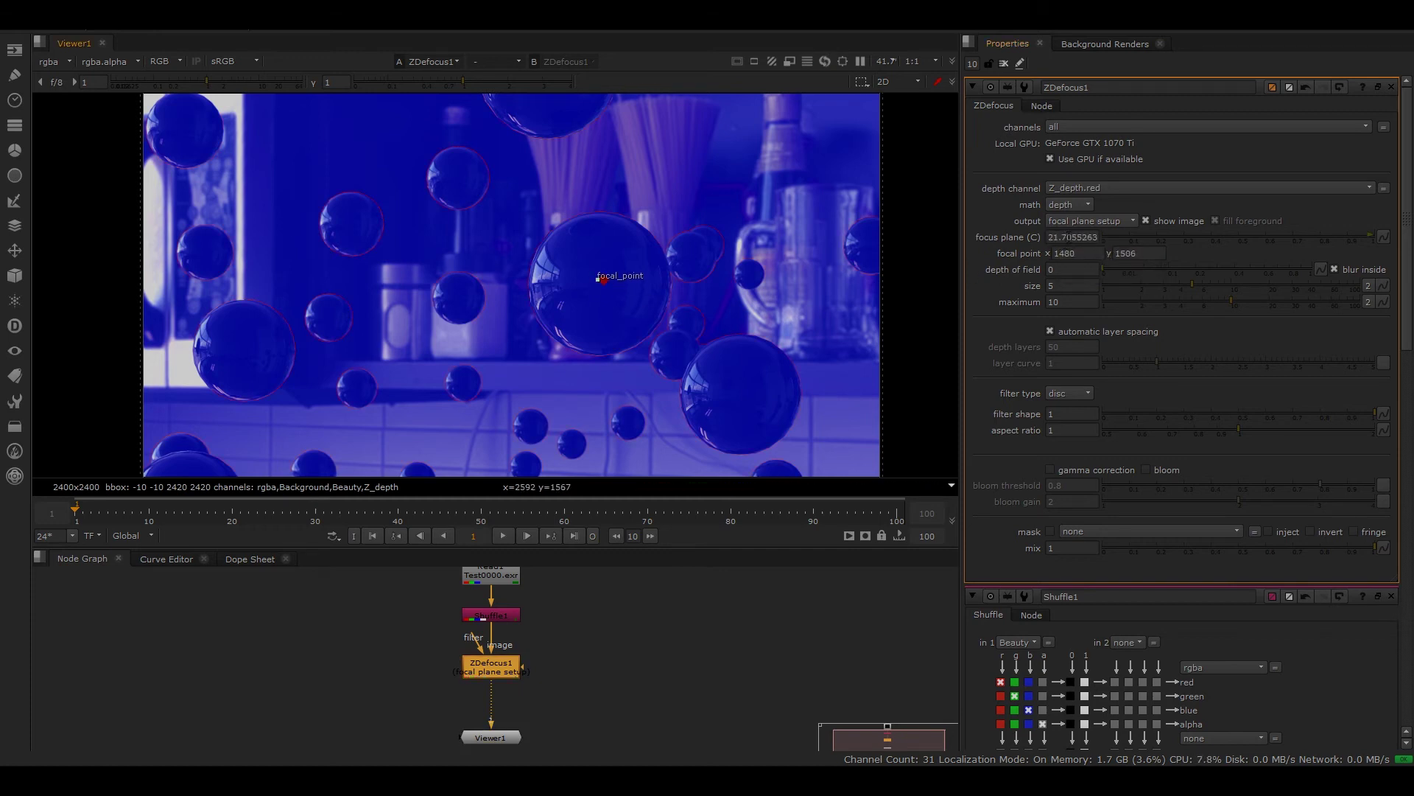
Try focus plane values of 30 and 25 on the ZDefocus node.
double_click(1072, 237)
type("30")
key("Return")
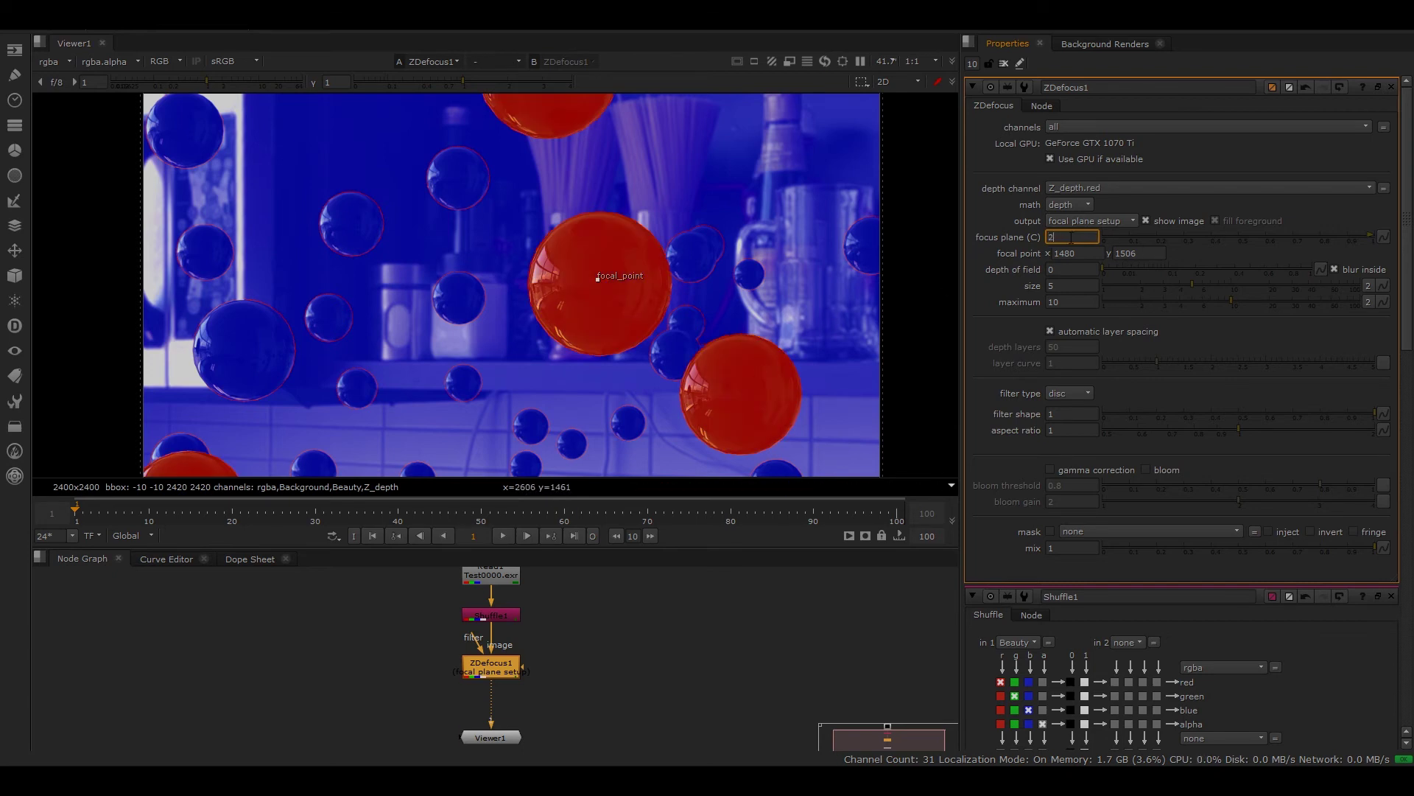
type("25")
key("Return")
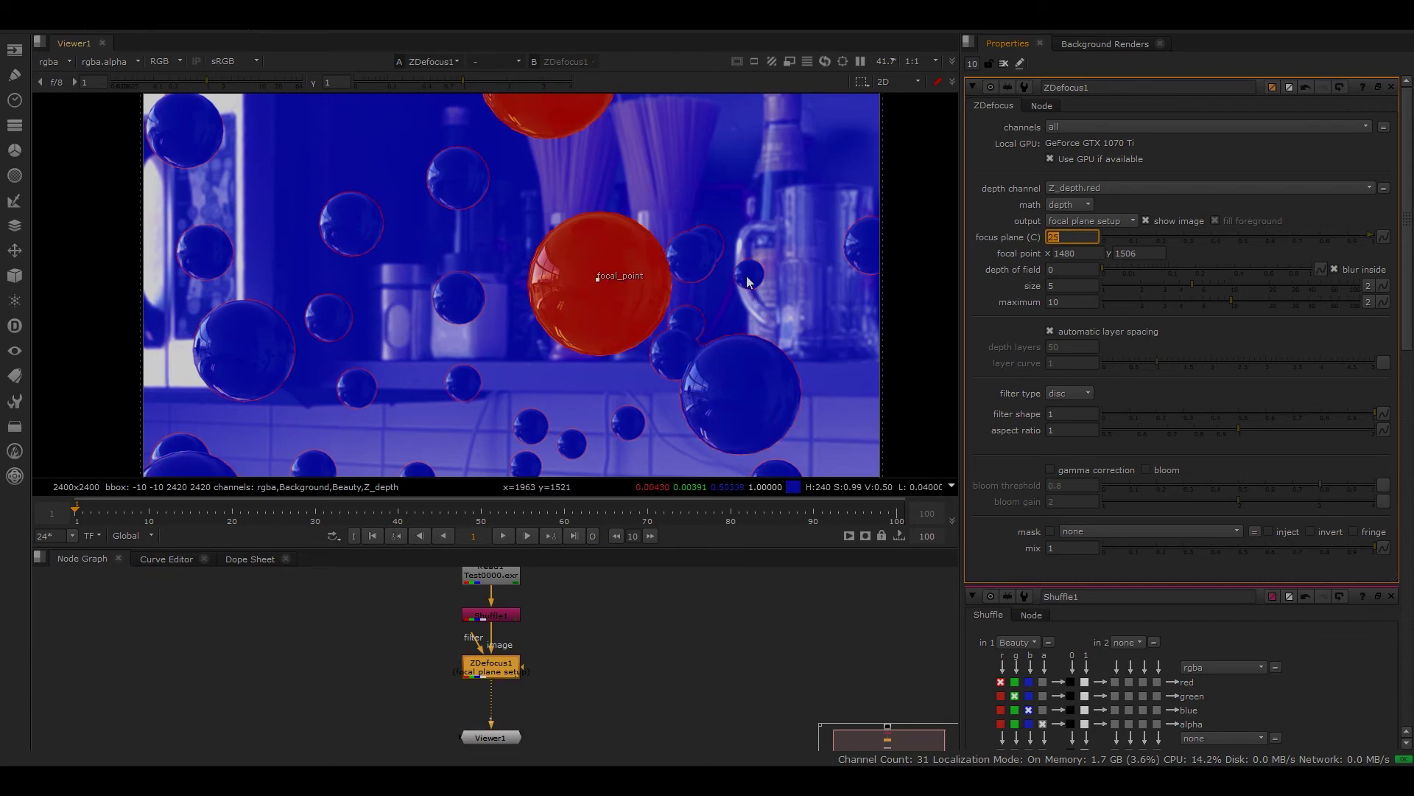
Raise the ZDefocus depth of field to about 0.465 and check the focus overlay on the spheres.
scroll(745, 276, "down", 2)
scroll(678, 250, "up", 6)
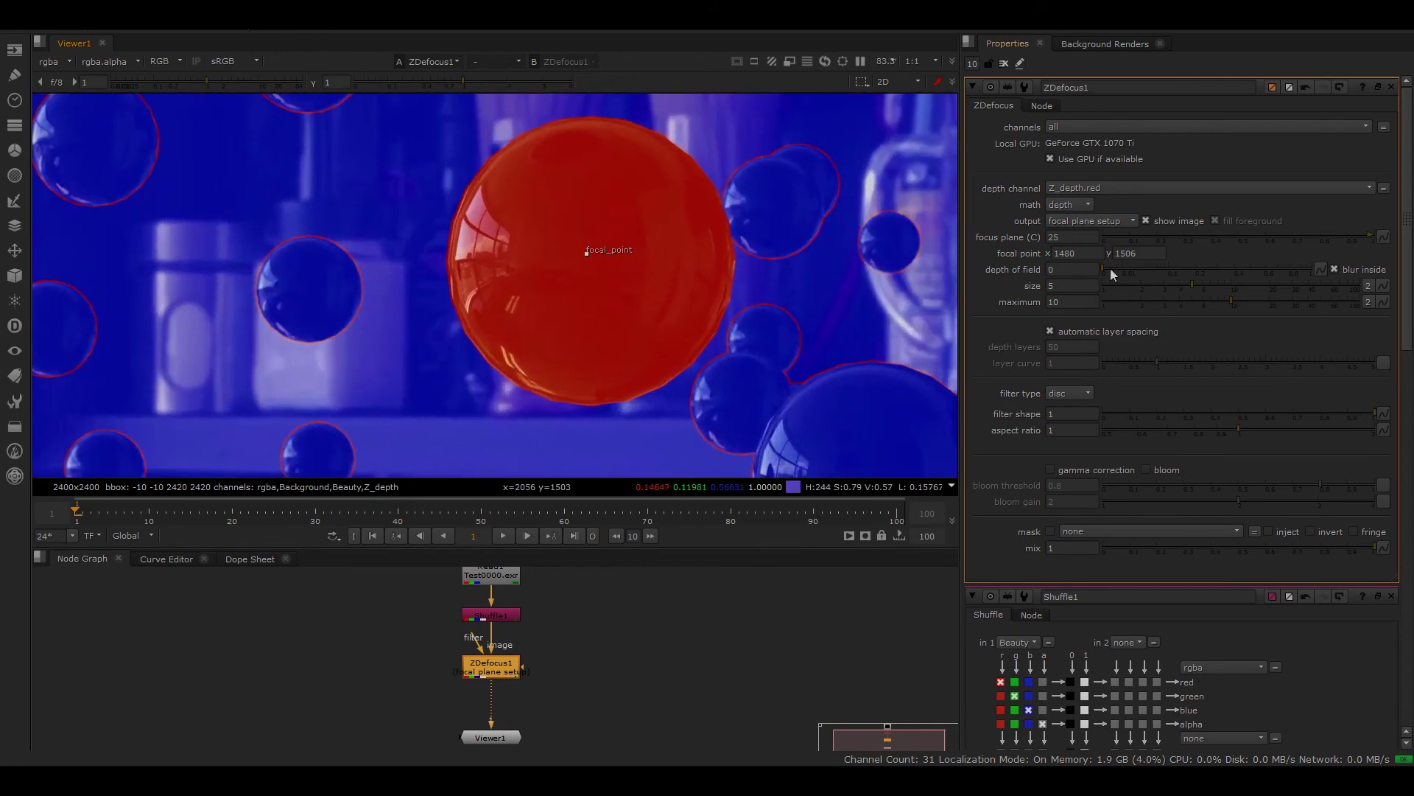
left_click_drag(1111, 268, 1245, 267)
scroll(790, 249, "down", 2)
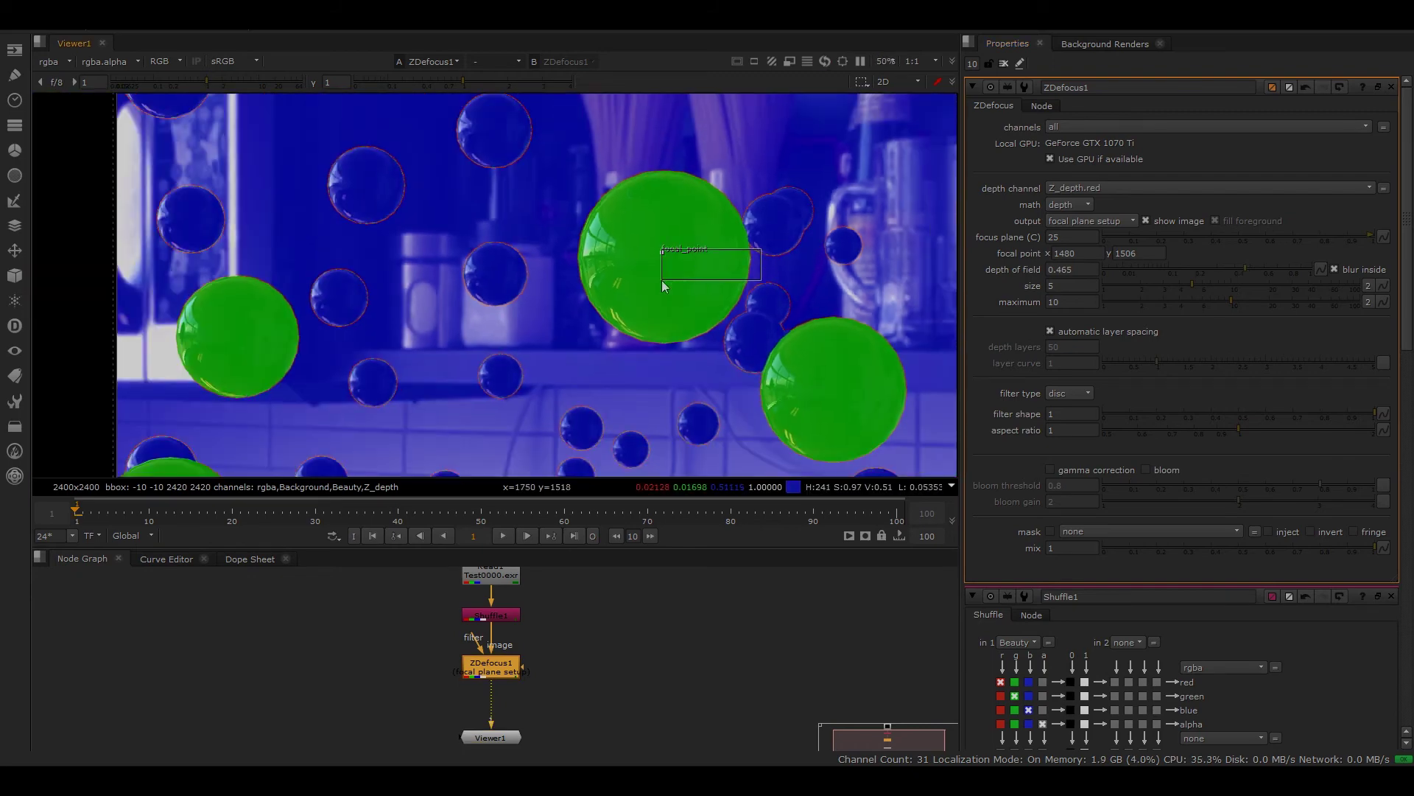
scroll(749, 261, "down", 1)
middle_click_drag(747, 258, 719, 269)
scroll(613, 280, "up", 2)
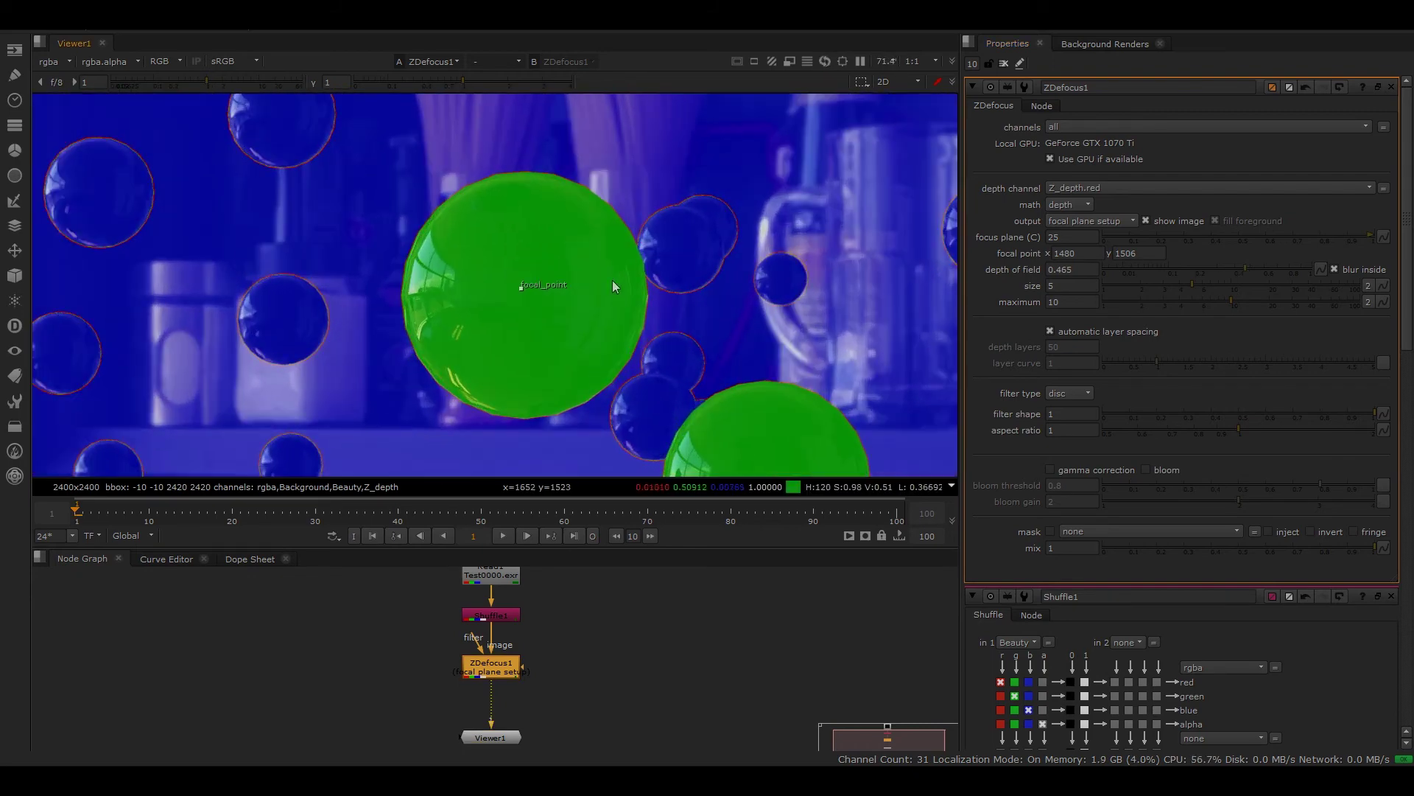
Lower the ZDefocus focus plane to 20 and refine it to 19.
double_click(1077, 236)
type("20")
key("Return")
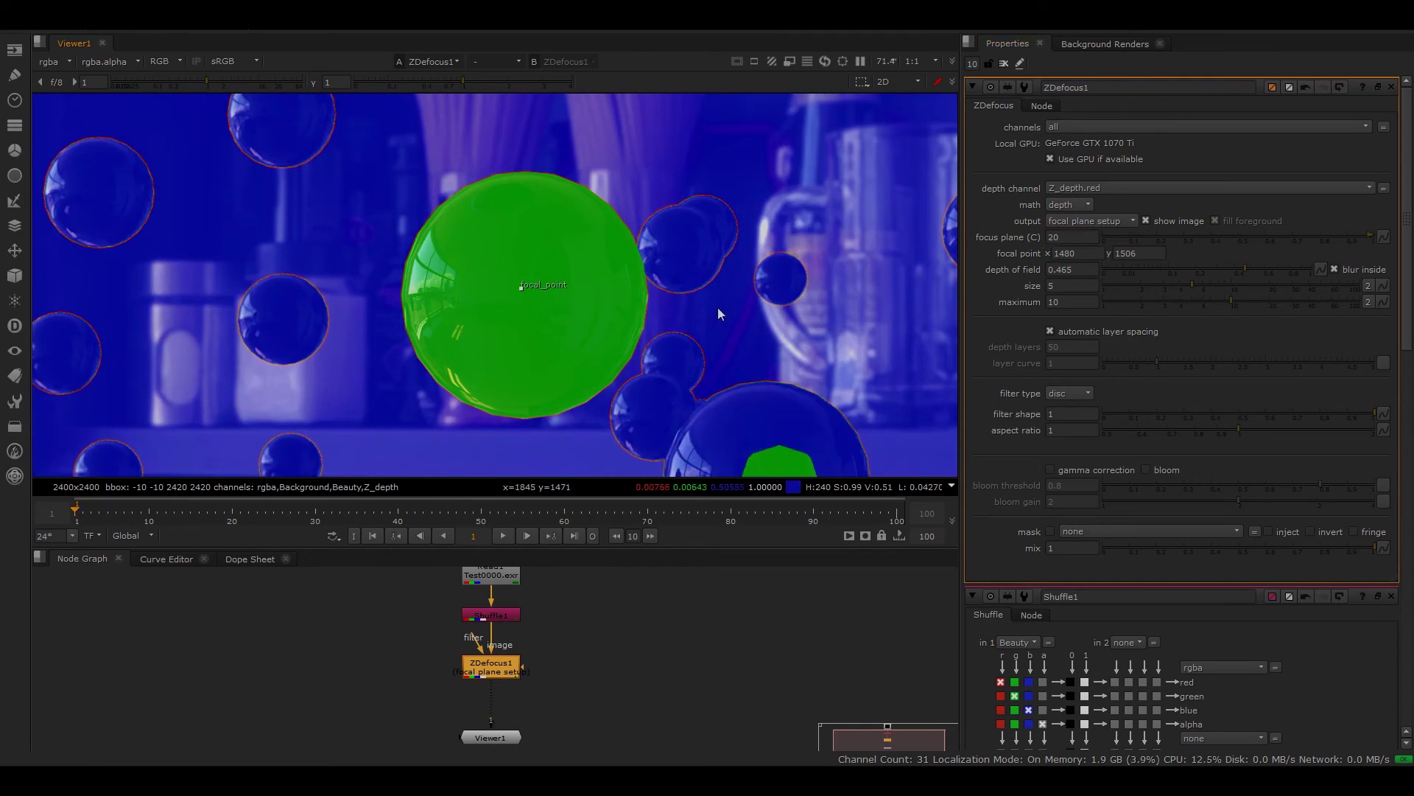
scroll(745, 311, "down", 3)
type("19")
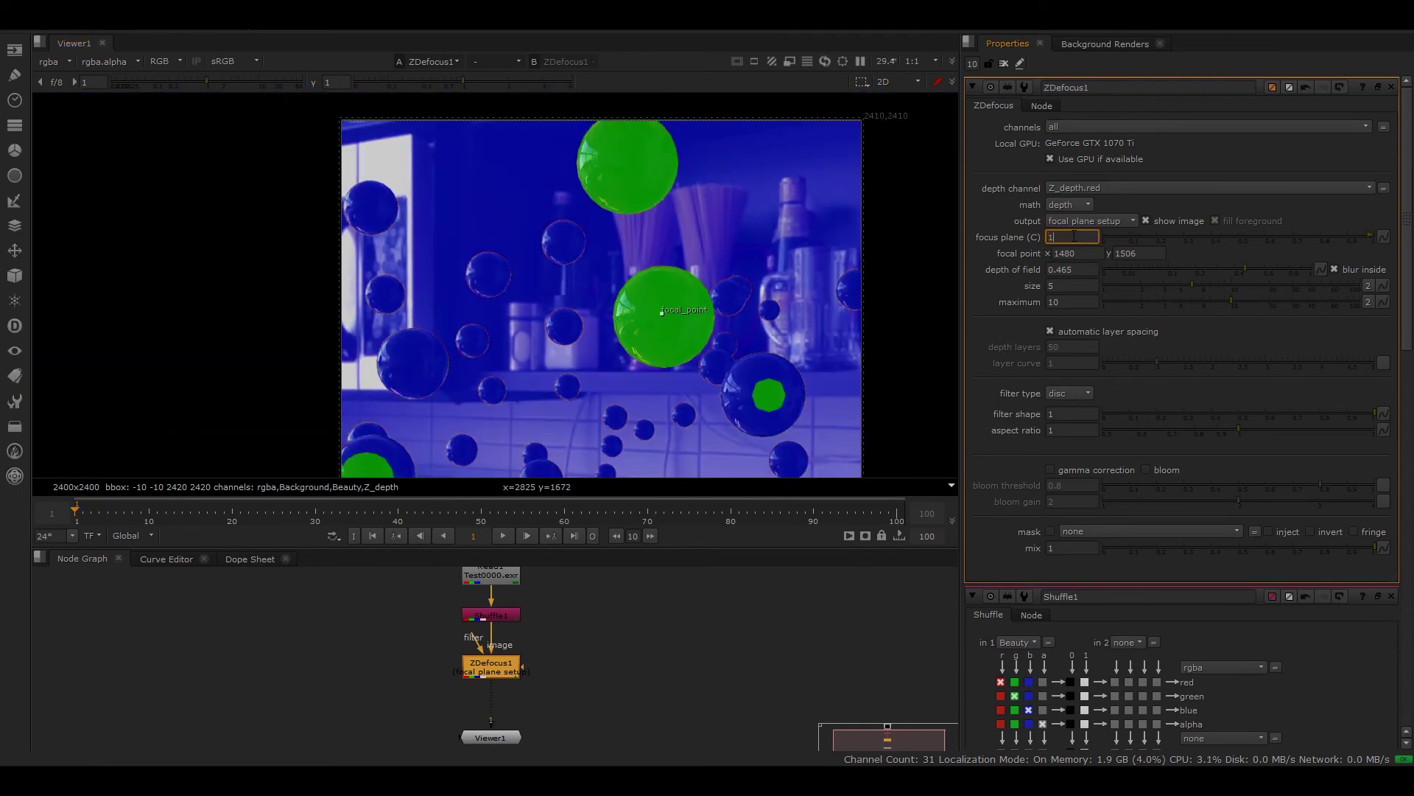
key("Return")
middle_click_drag(741, 317, 752, 286)
scroll(753, 286, "down", 1)
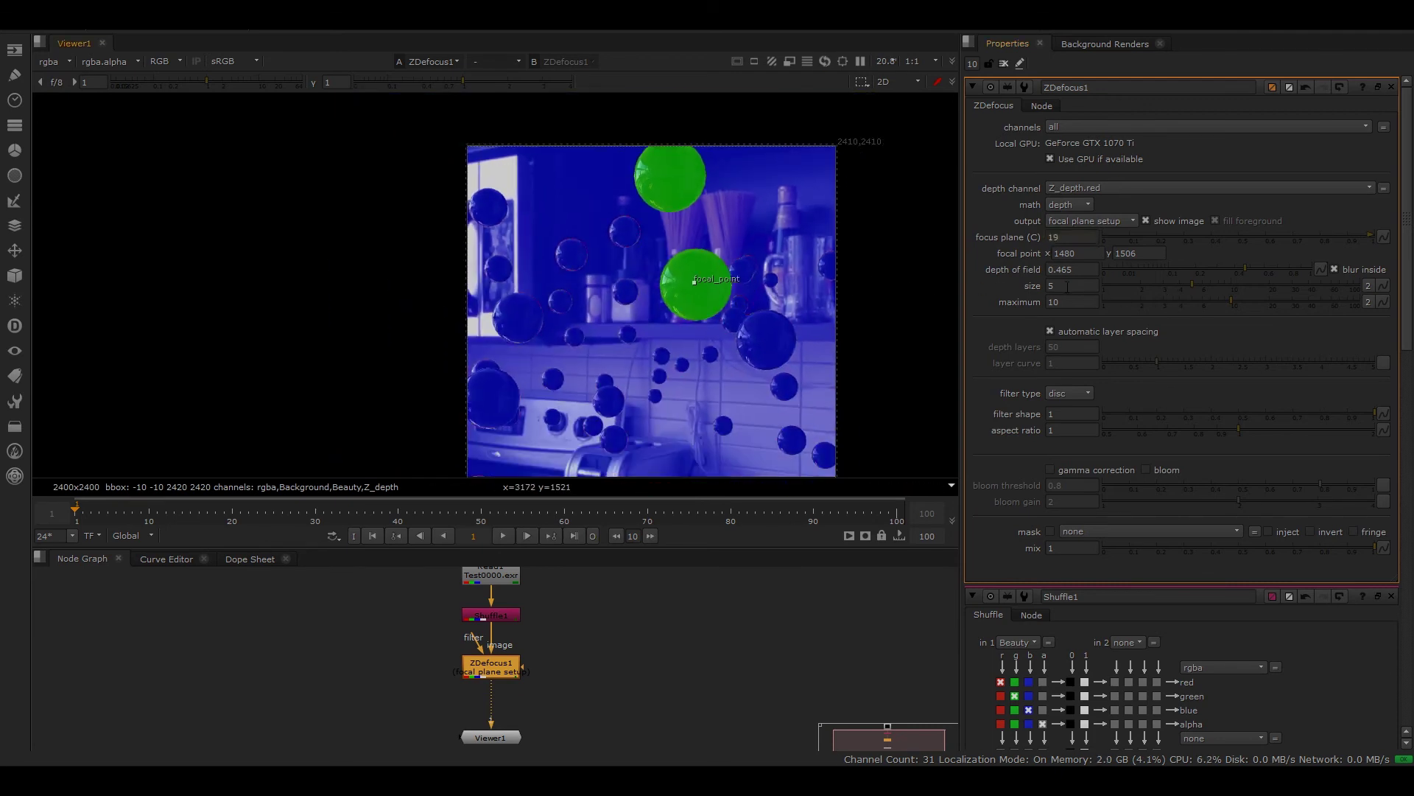
middle_click_drag(791, 320, 666, 299)
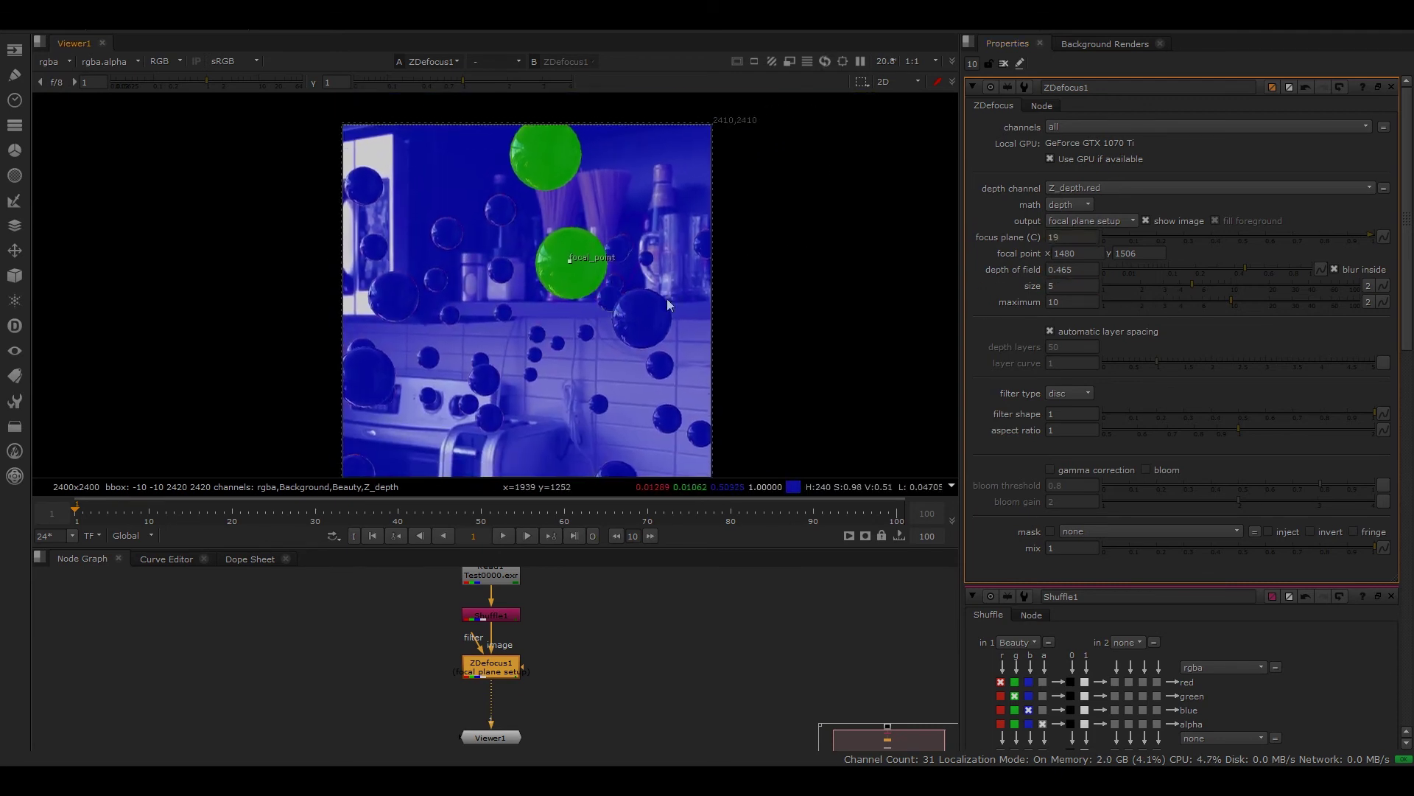
Set the ZDefocus blur size to 30 and the maximum to 50.
left_click(1066, 287)
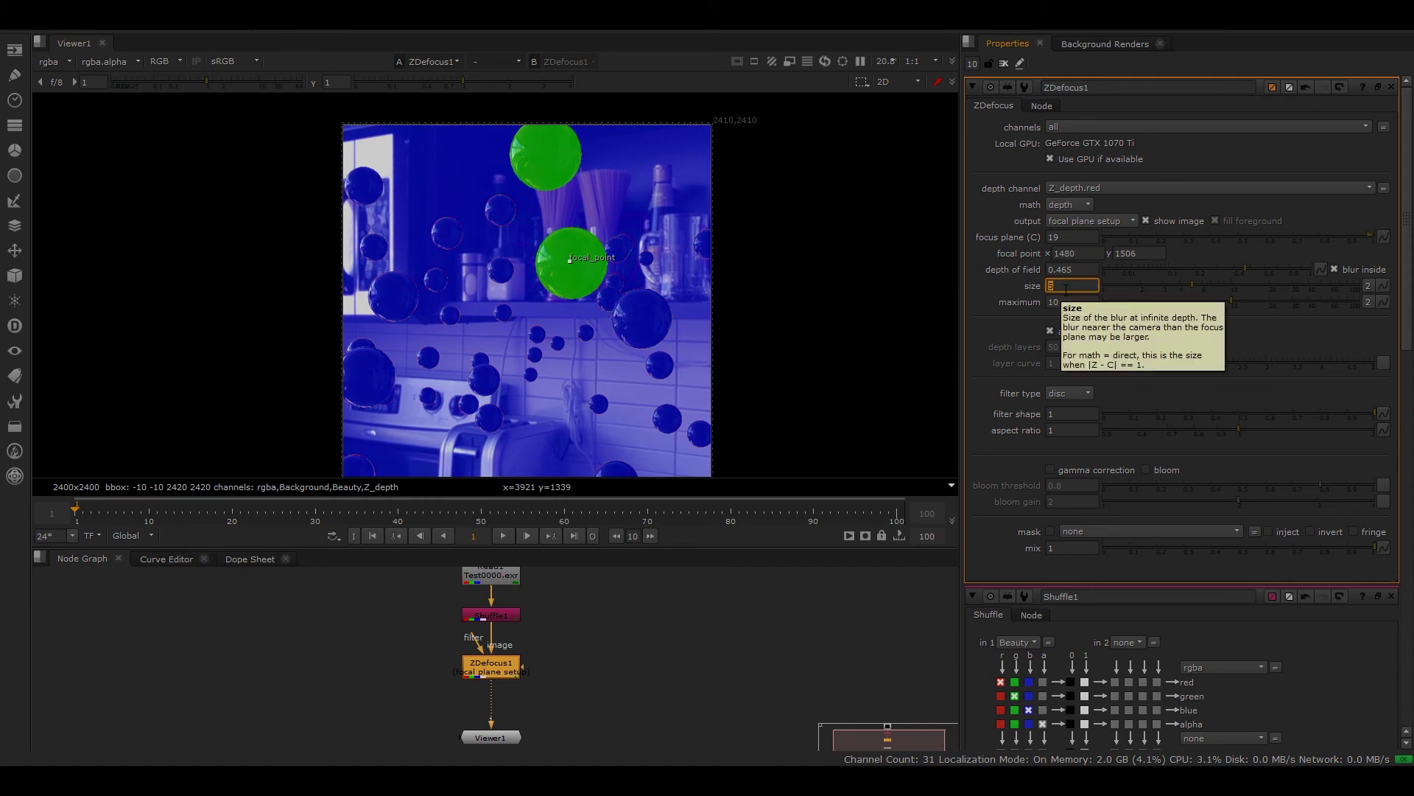
type("30")
key("Tab")
type("50")
key("Return")
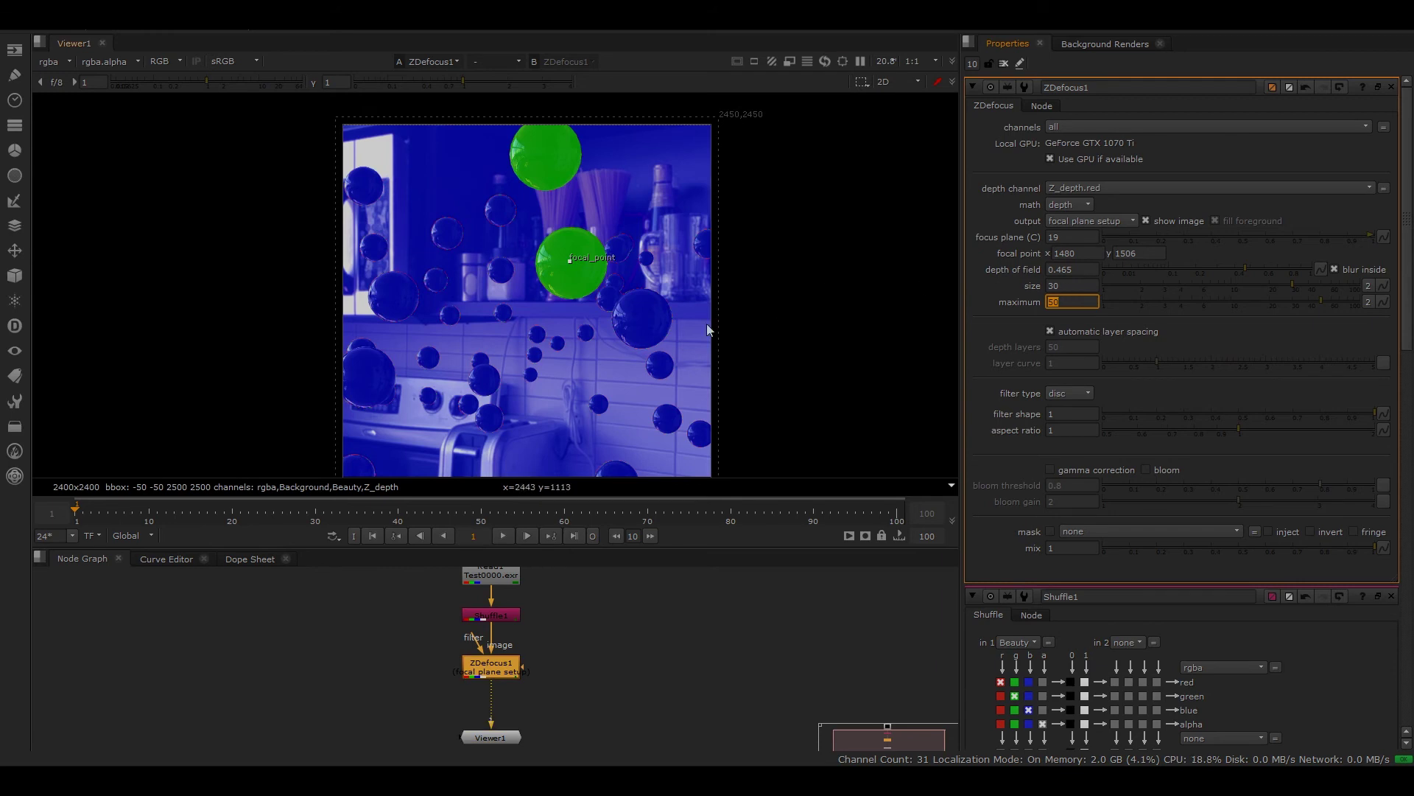
Fit the whole image in the viewer and switch the ZDefocus output back to result.
type("f")
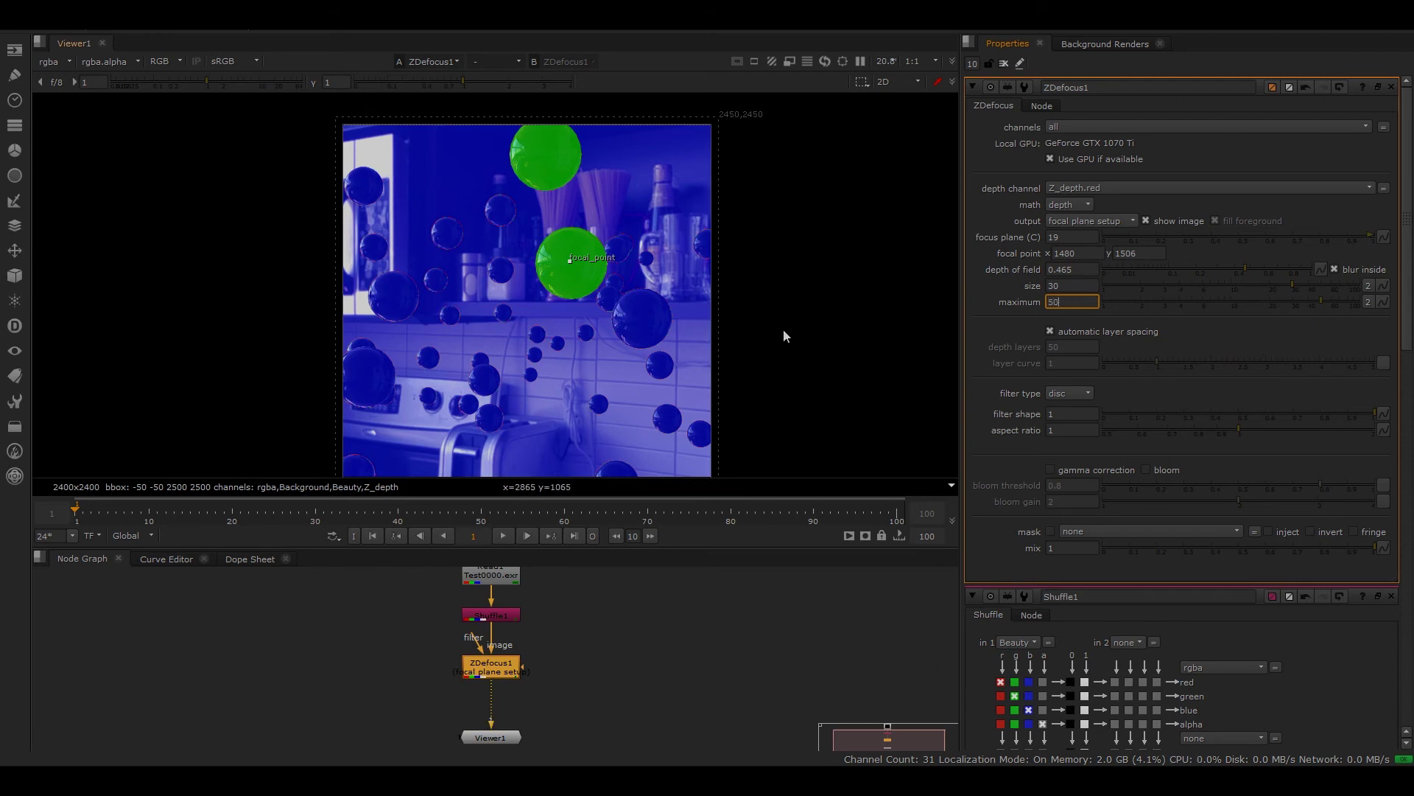
left_click(741, 621)
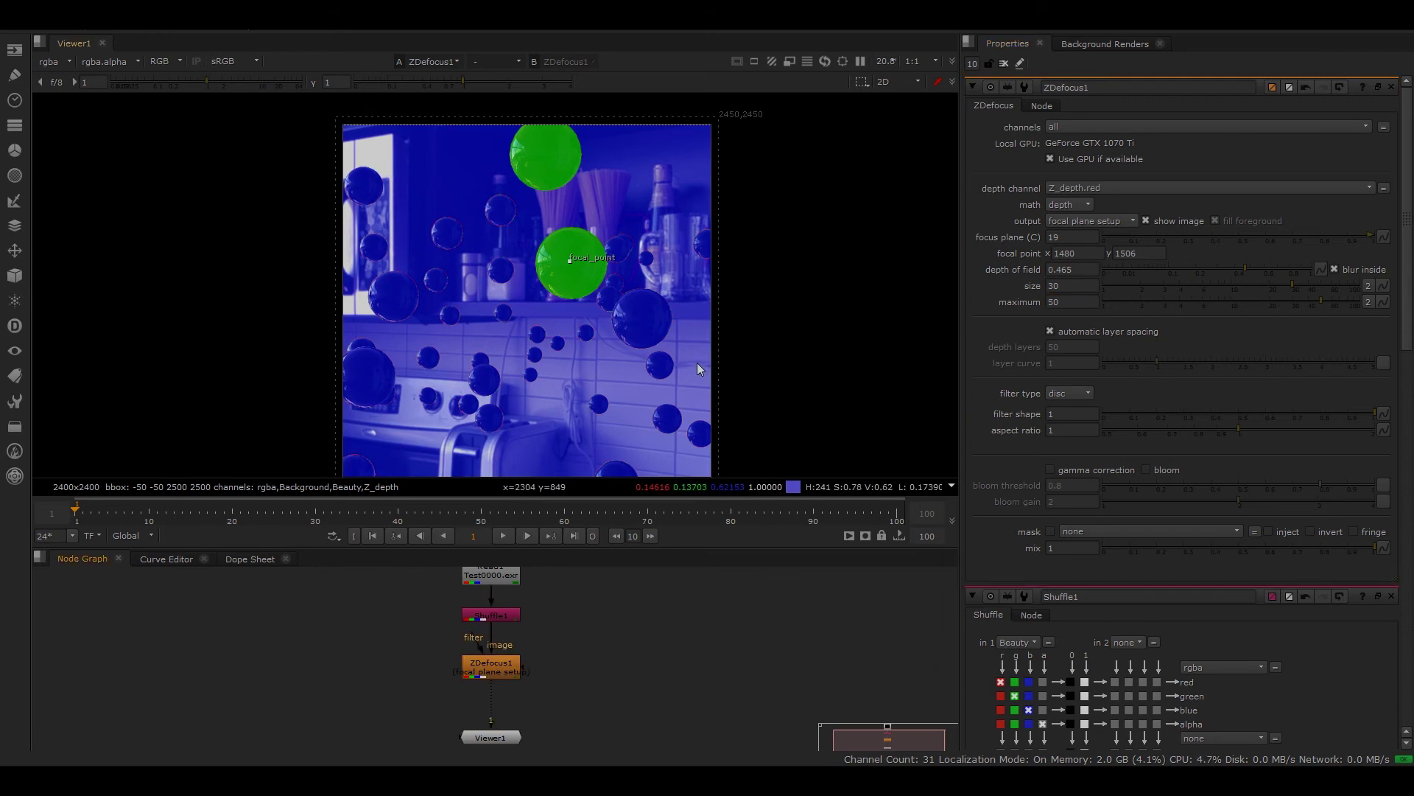
key("f")
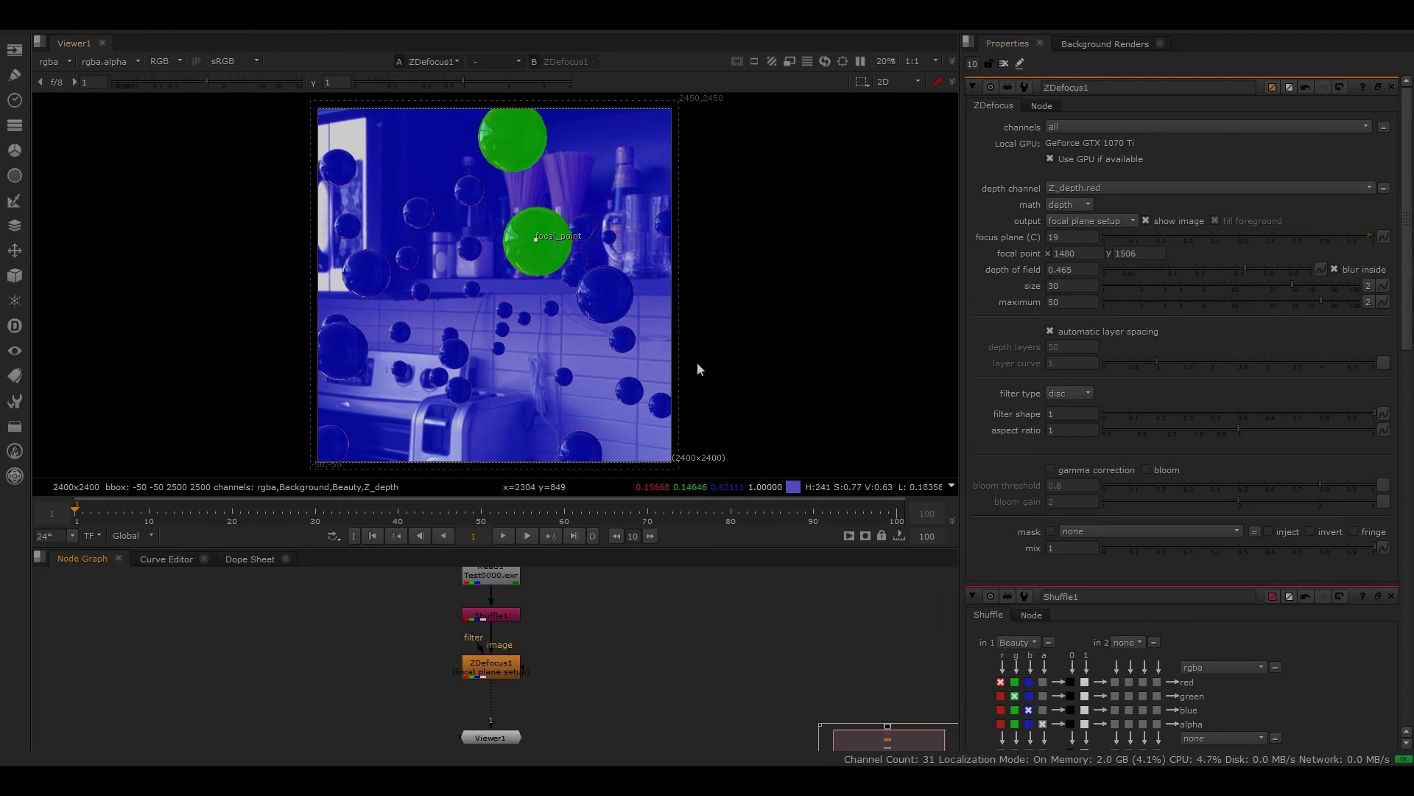
left_click(1089, 221)
left_click(1079, 207)
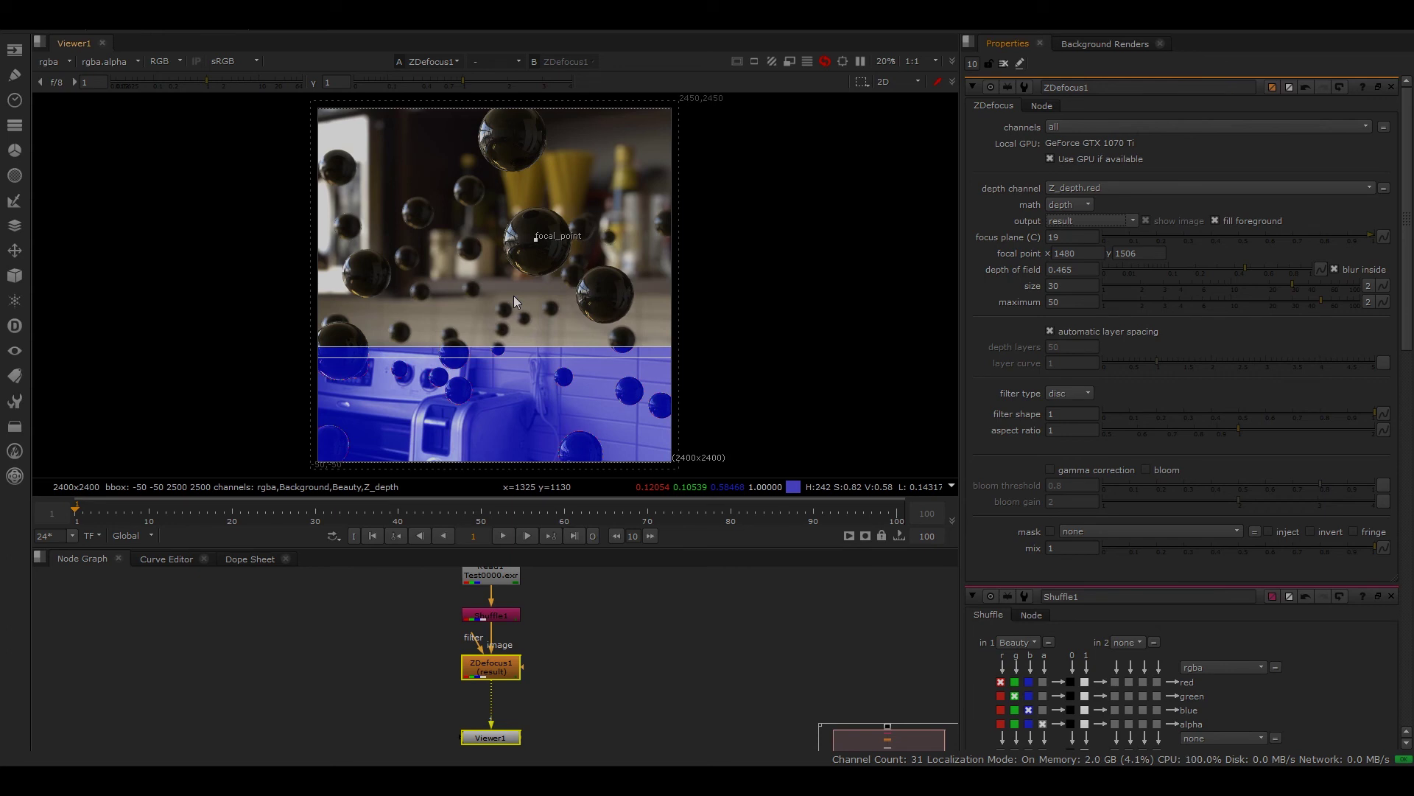
Compare the defocused render with the ZDefocus node disabled and enabled, both in full view and close up.
left_click(613, 695)
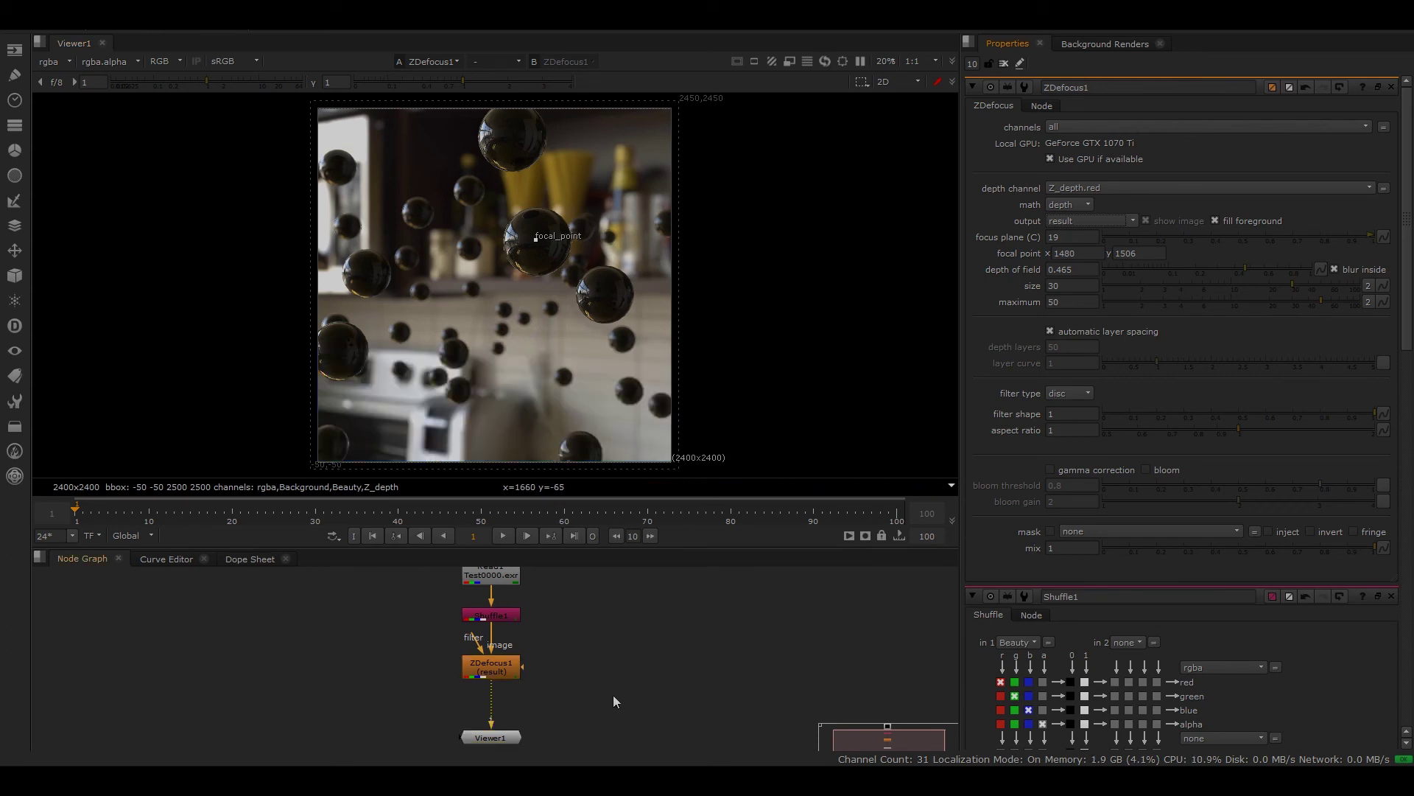
left_click(501, 668)
key("d")
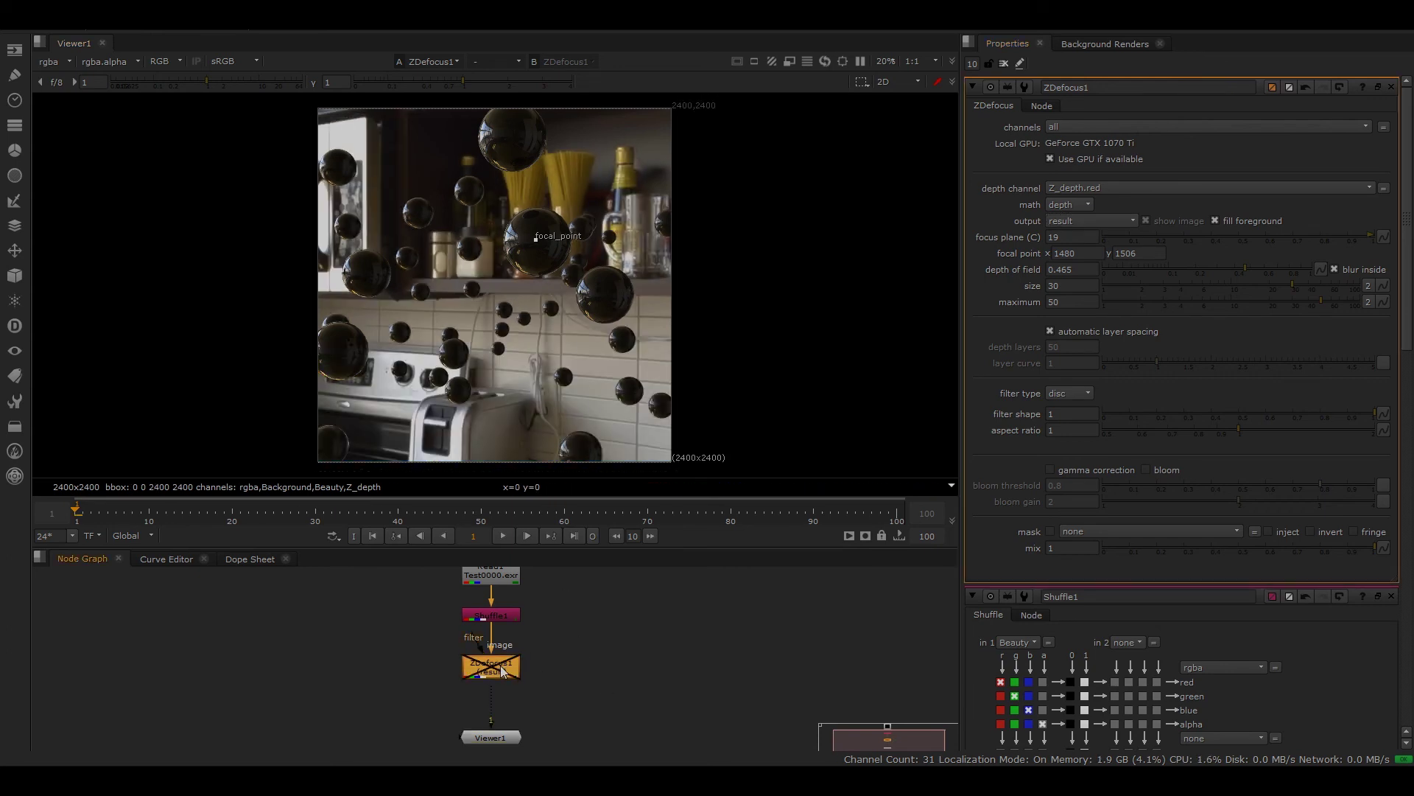
key("d")
scroll(626, 384, "up", 5)
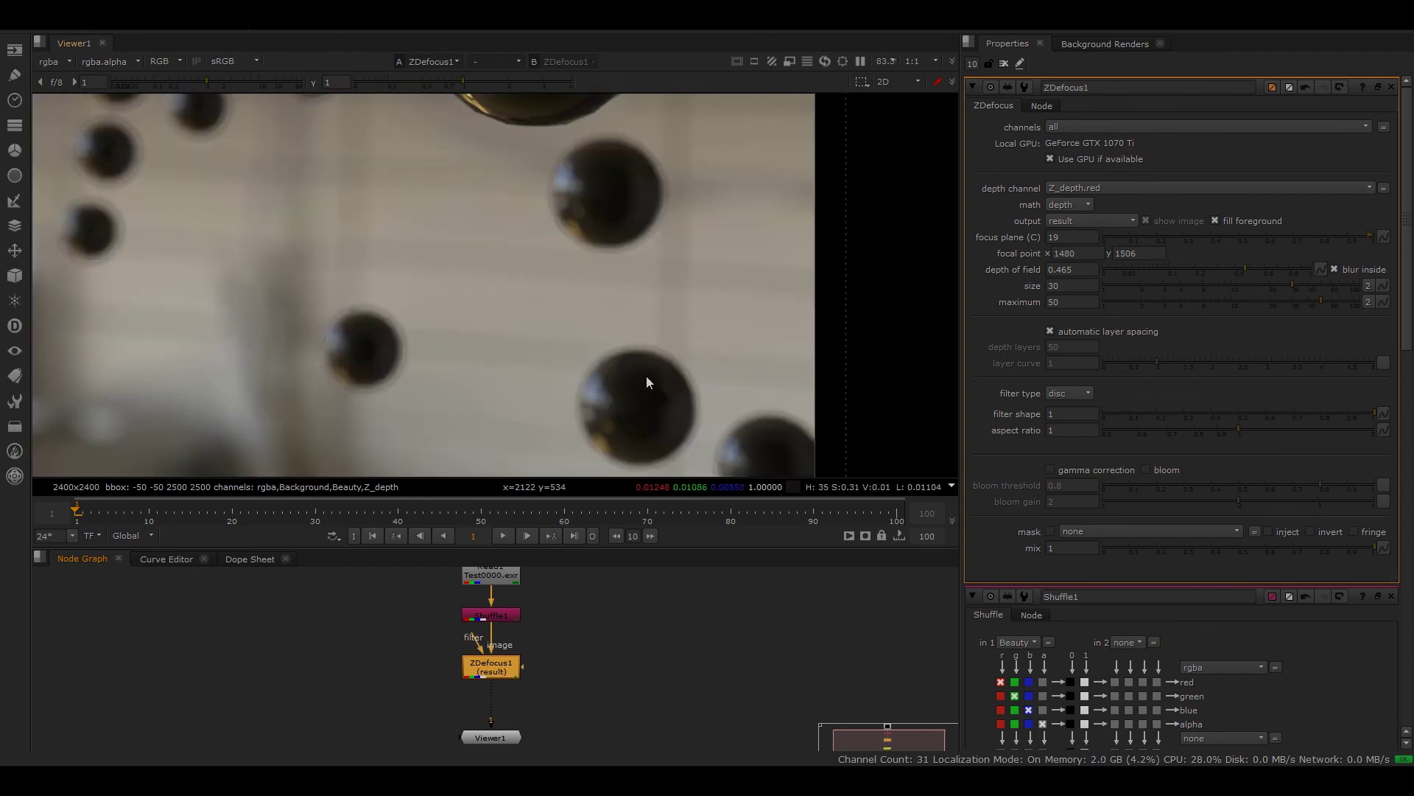
key("d")
key("d")
Examine the edges of the blurred small spheres and the large spheres around the focal point up close.
scroll(644, 426, "up", 3)
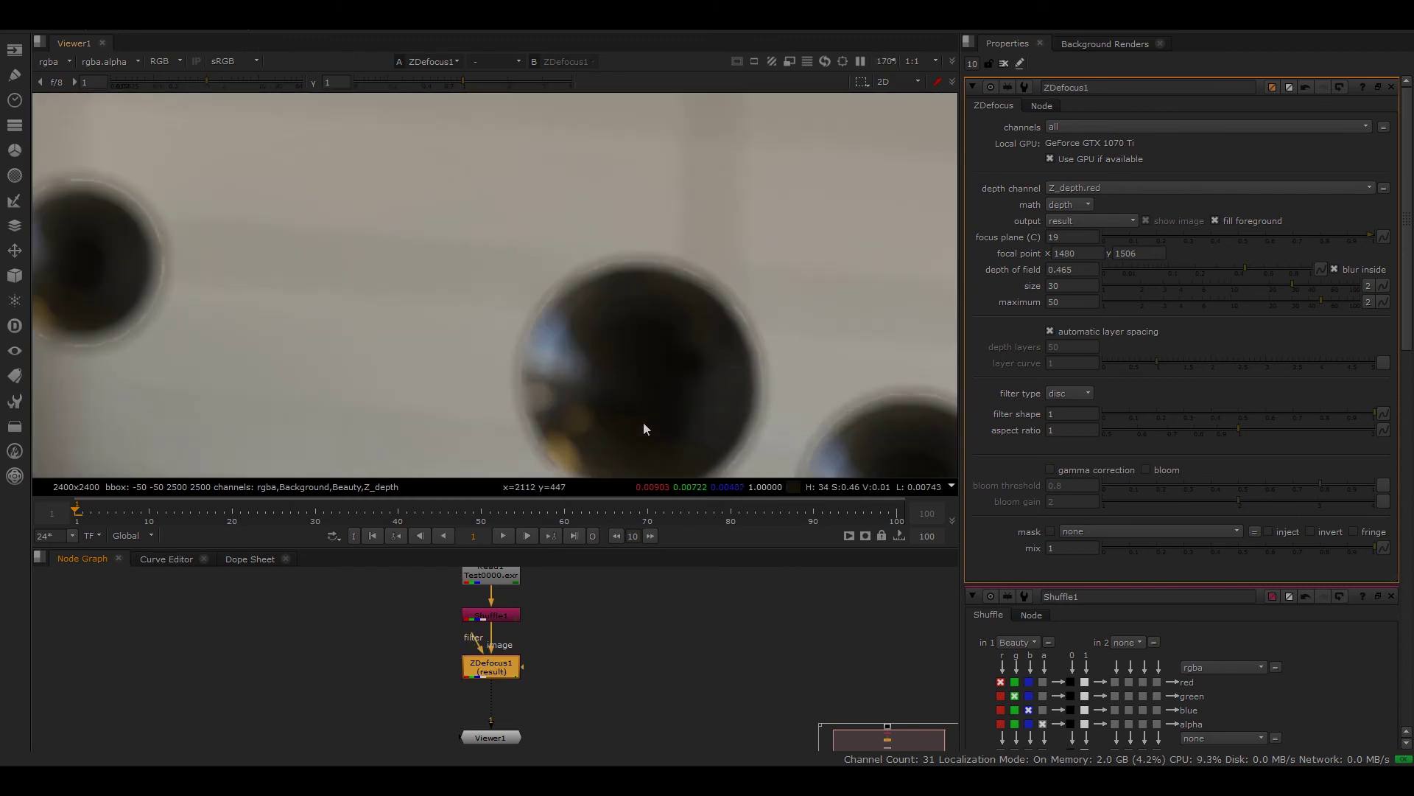
scroll(643, 427, "up", 2)
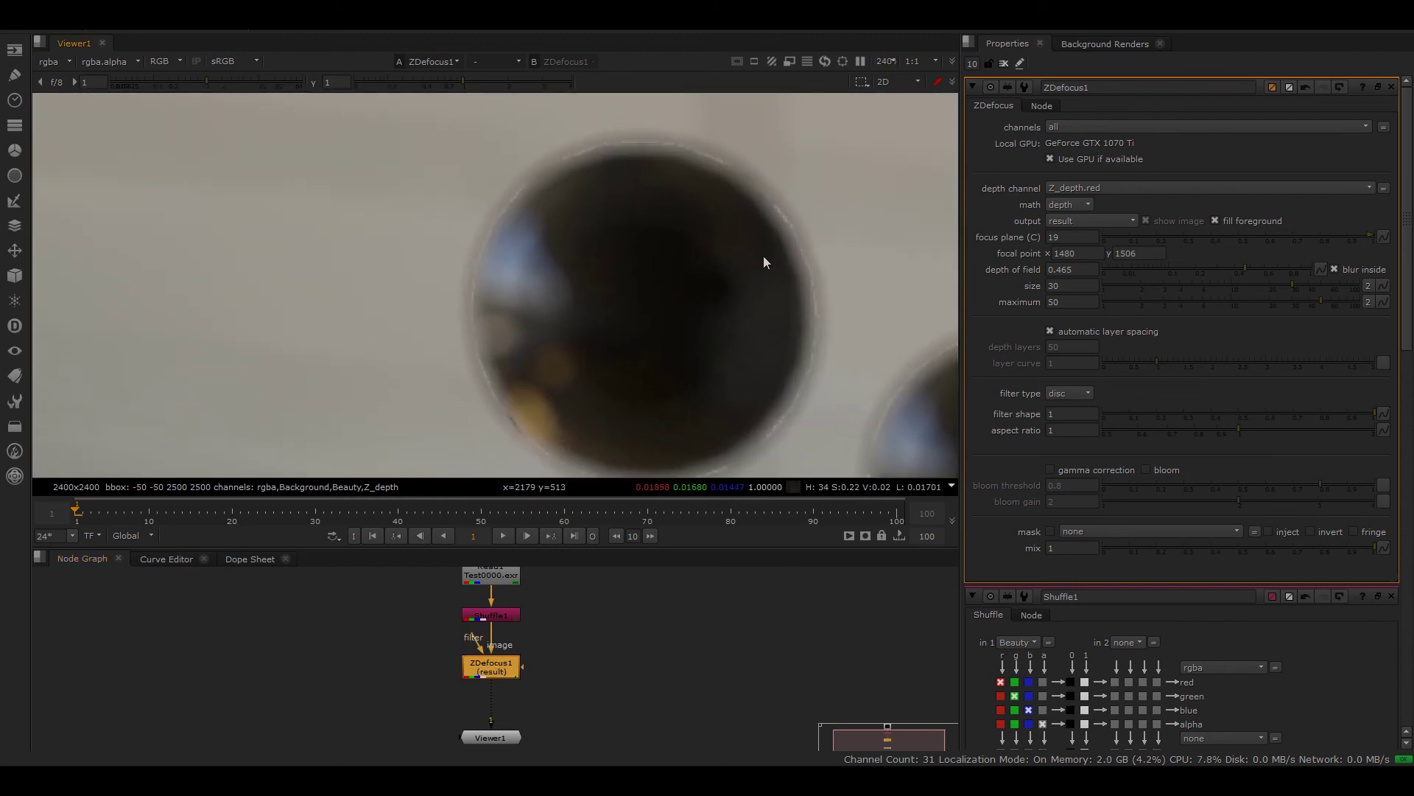
scroll(758, 254, "down", 4)
mouse_move(687, 288)
middle_mouse_down()
mouse_move(745, 259)
mouse_move(668, 294)
middle_mouse_up()
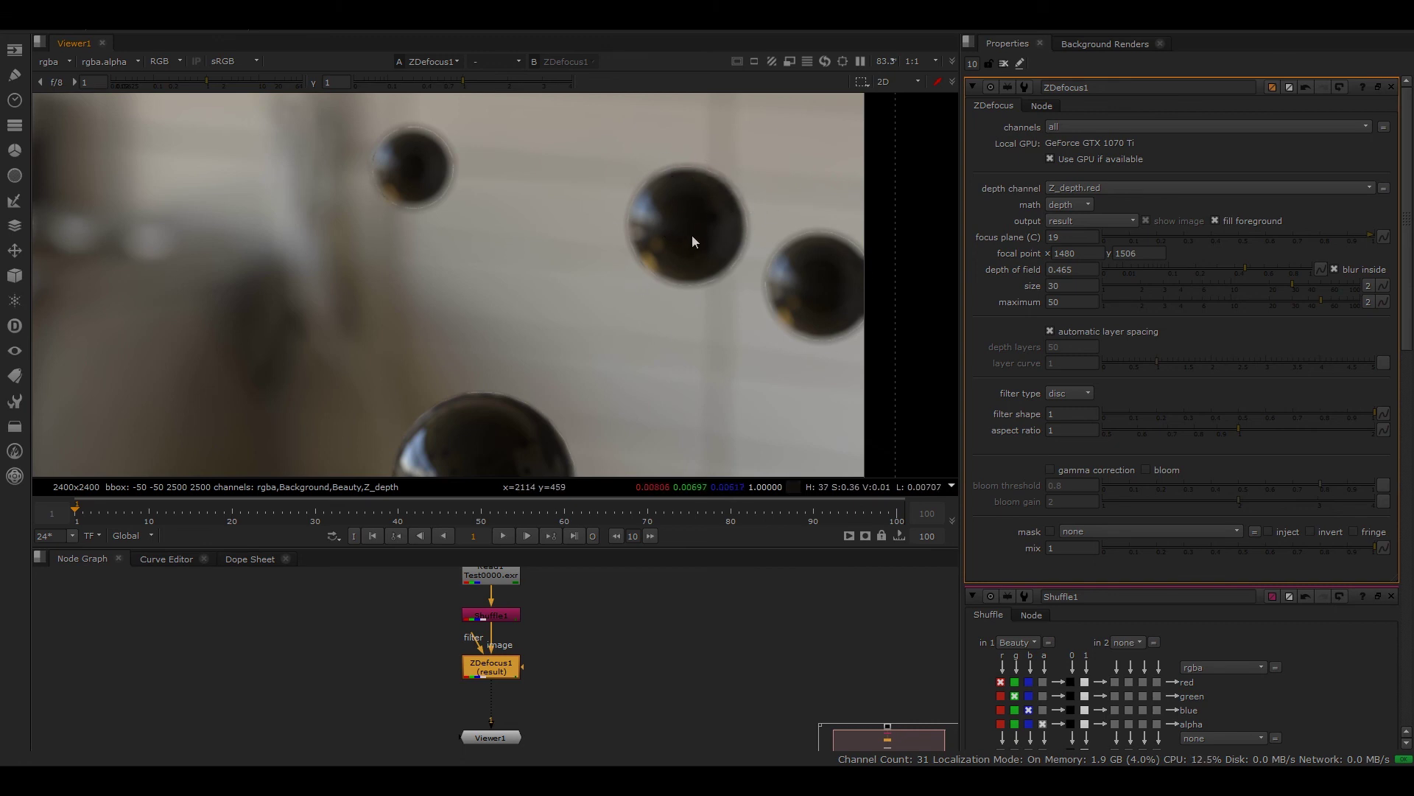
scroll(714, 228, "down", 4)
key("f")
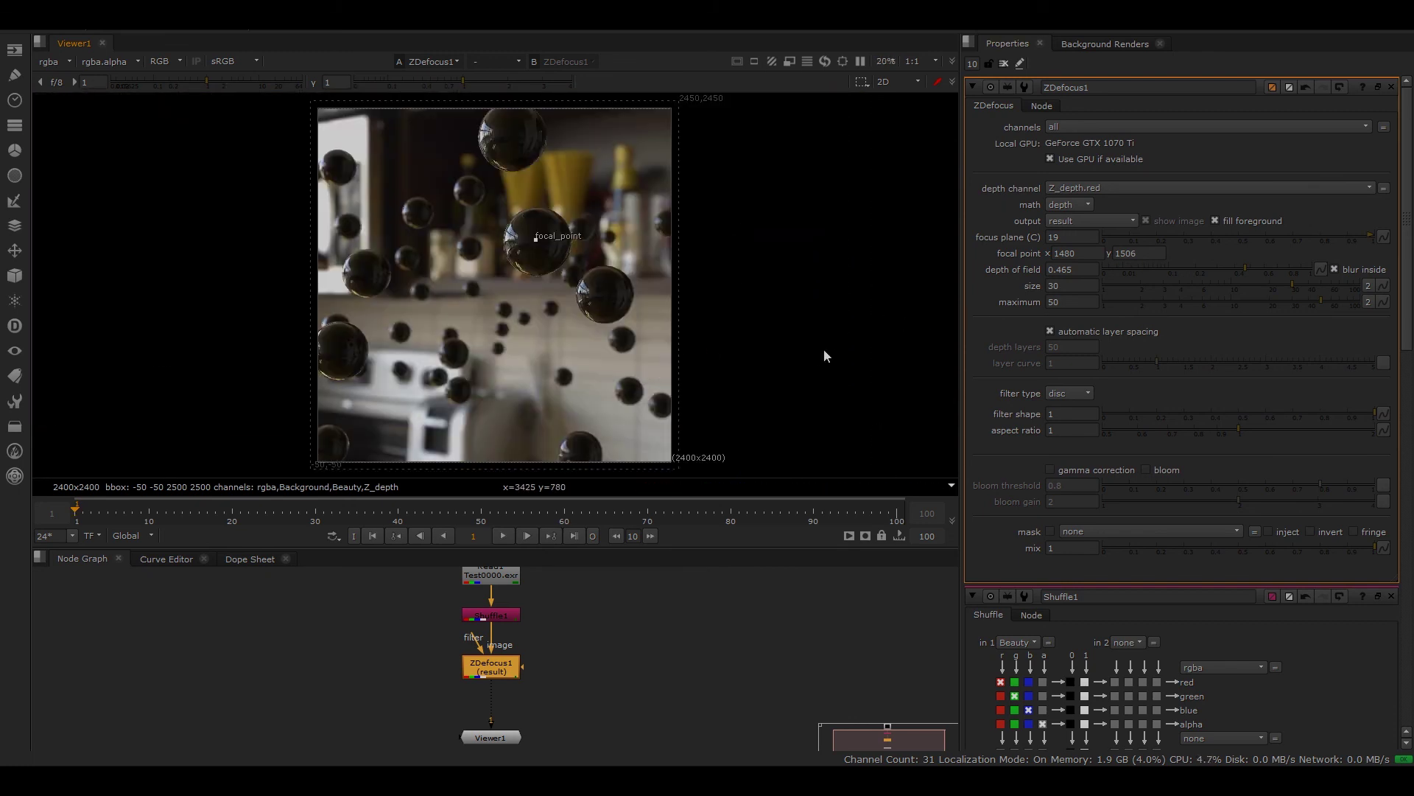
left_click(632, 709)
scroll(639, 259, "up", 6)
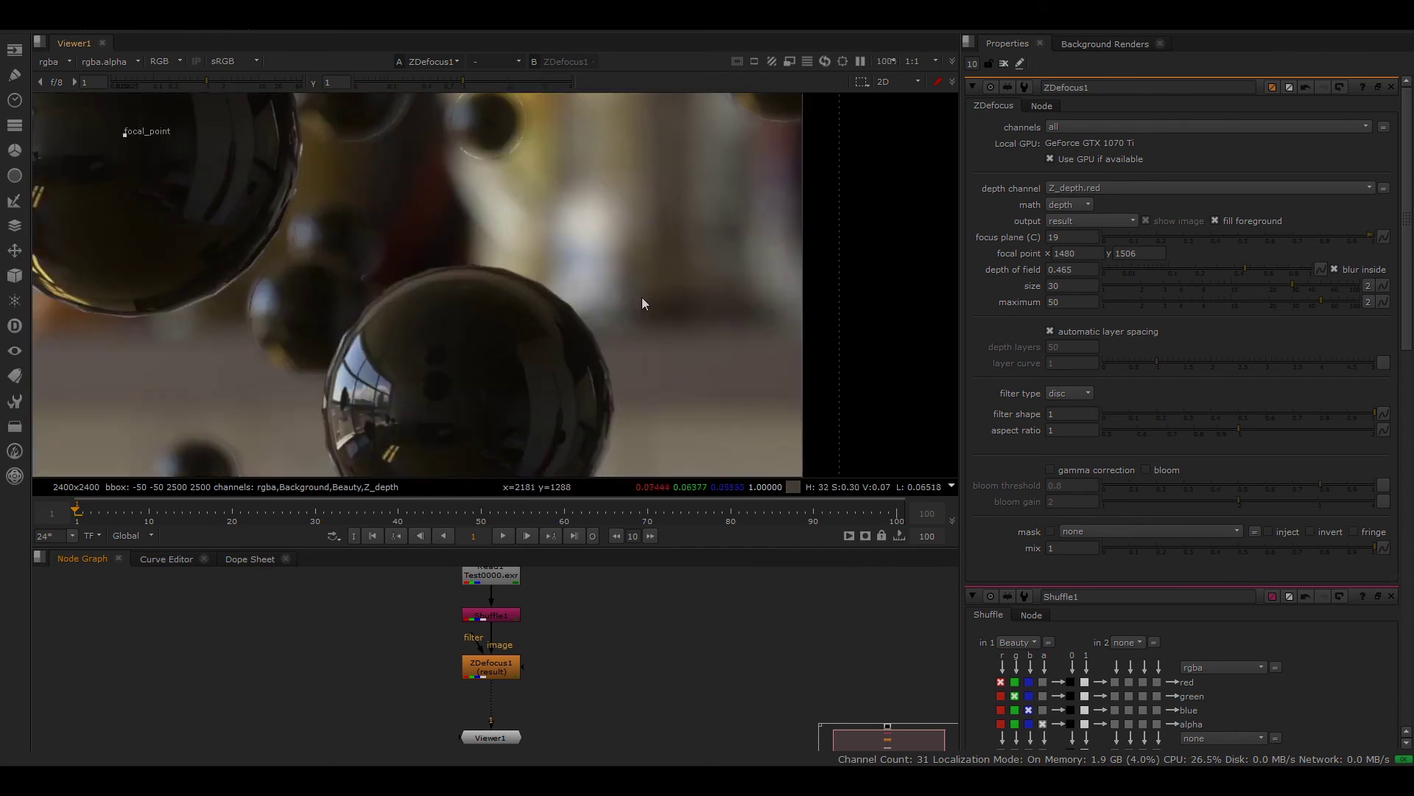
middle_click_drag(602, 342, 723, 385)
middle_click_drag(590, 325, 622, 317)
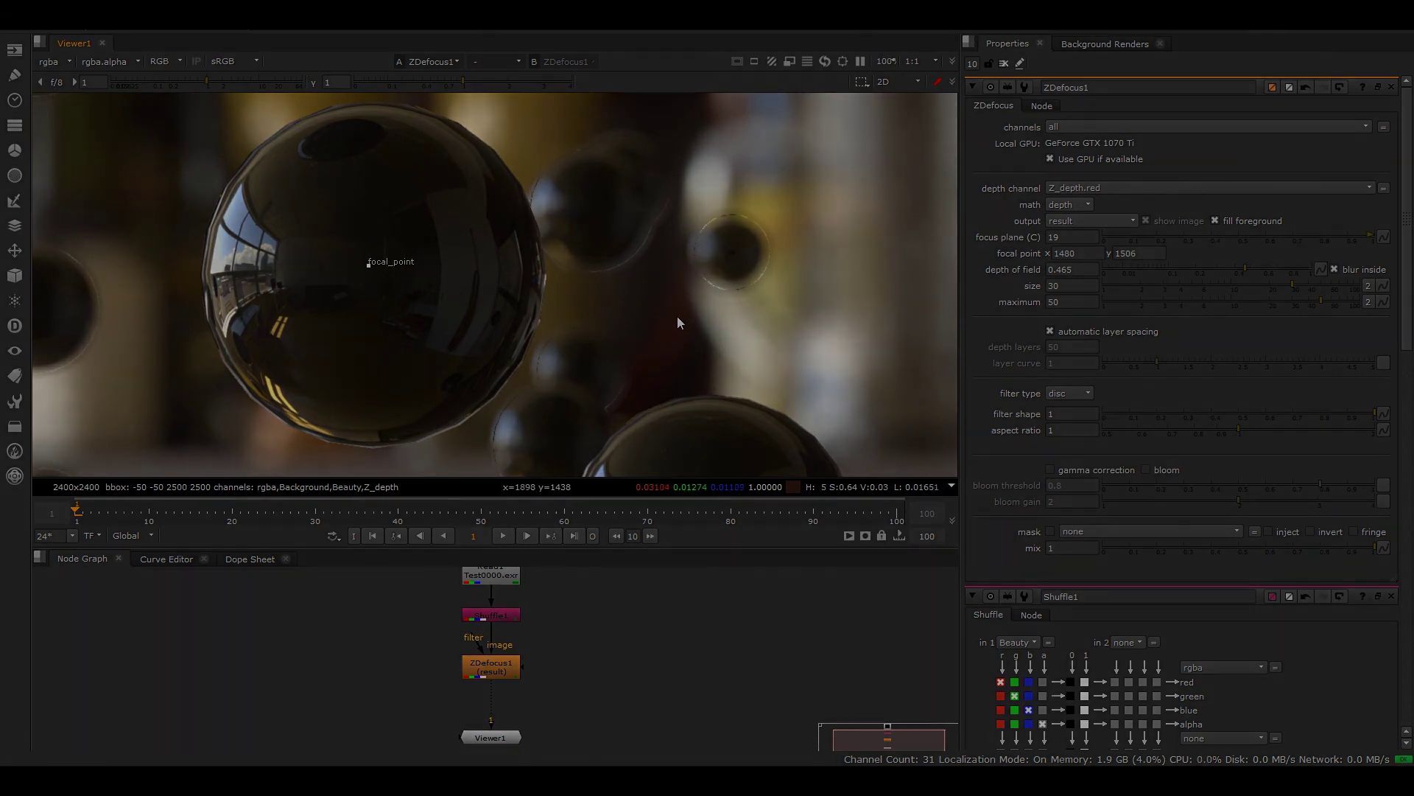